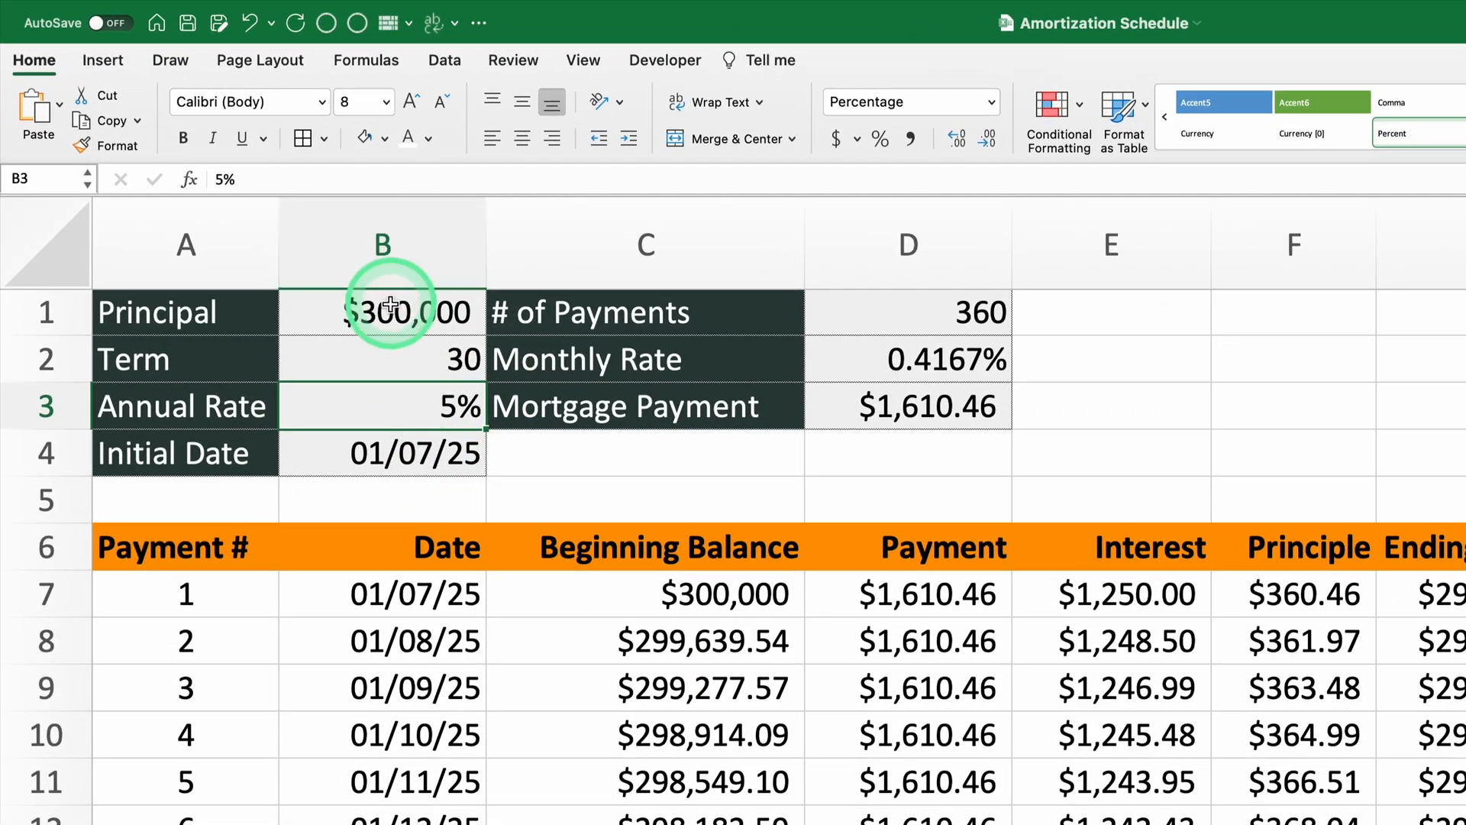
- Examine the principal, term and annual rate in B1:B3 and the payment rows of the completed amortization schedule
left_click(392, 292)
left_click(418, 365)
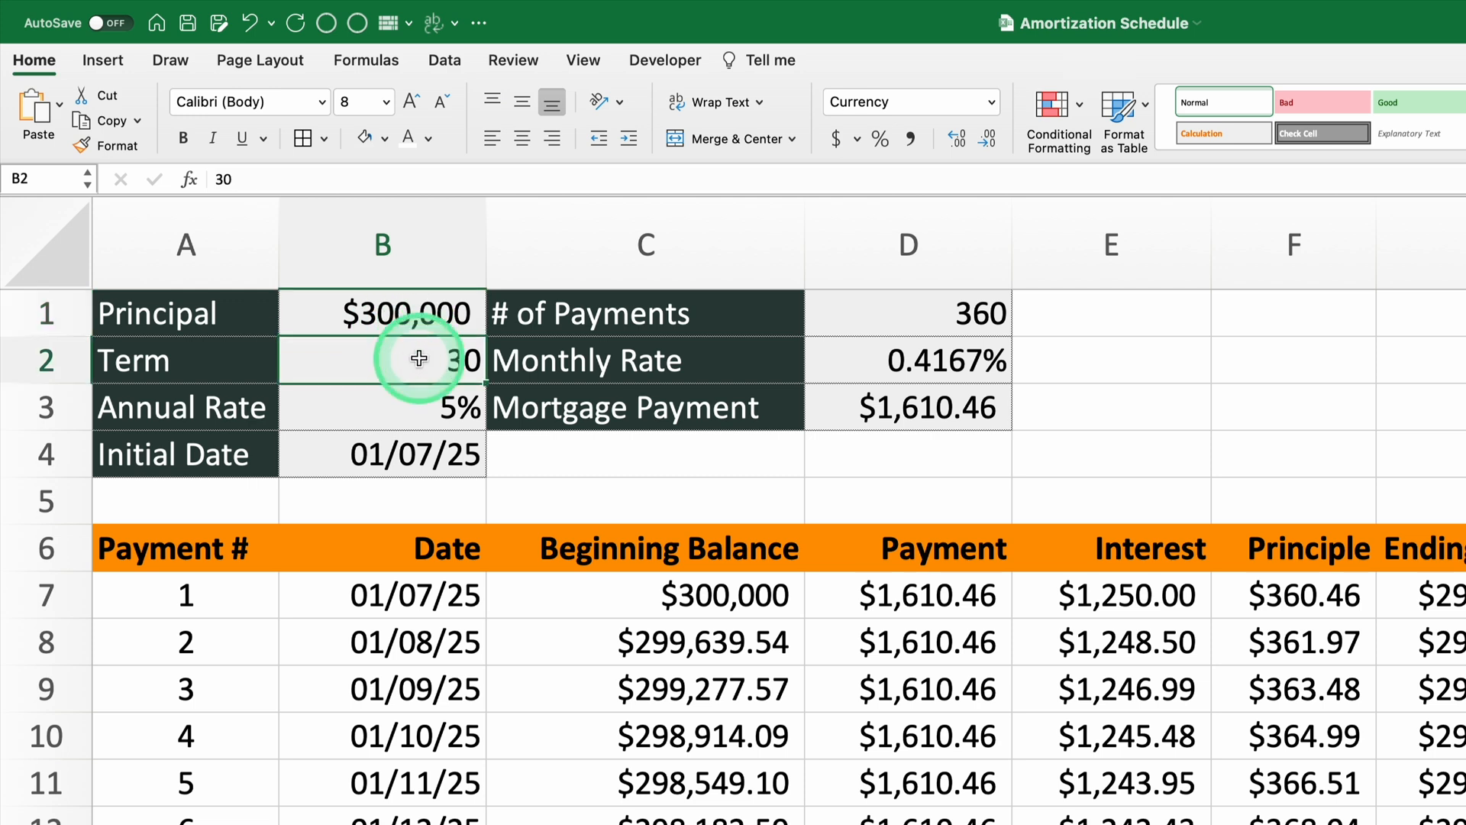
left_click(450, 406)
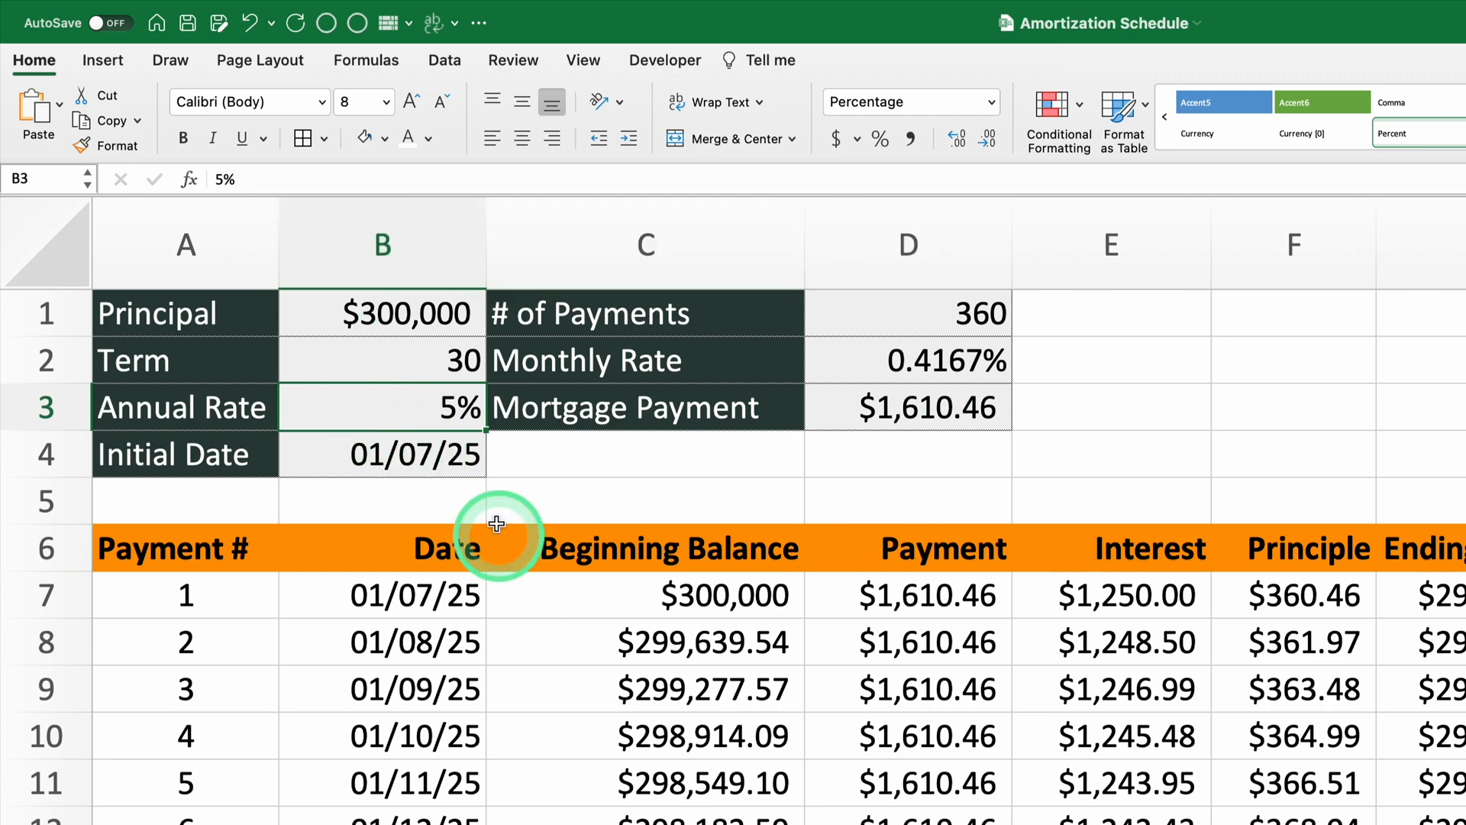
scroll(637, 692, "down", 5)
scroll(638, 692, "up", 5)
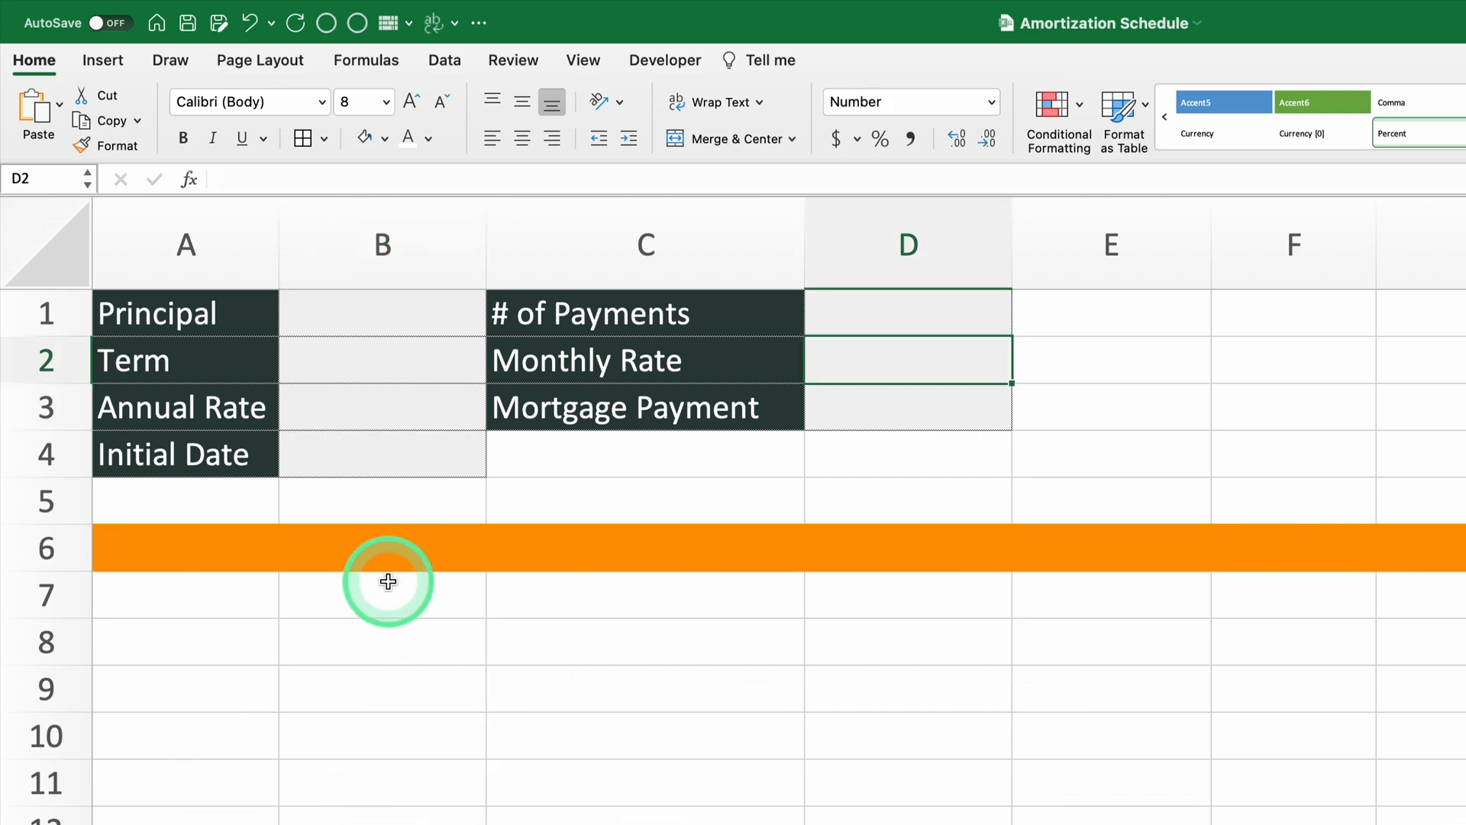
- Fill in the loan inputs in B1:B4: principal 300000, term 30, annual rate 5% and initial date 01/07/25
left_click(387, 319)
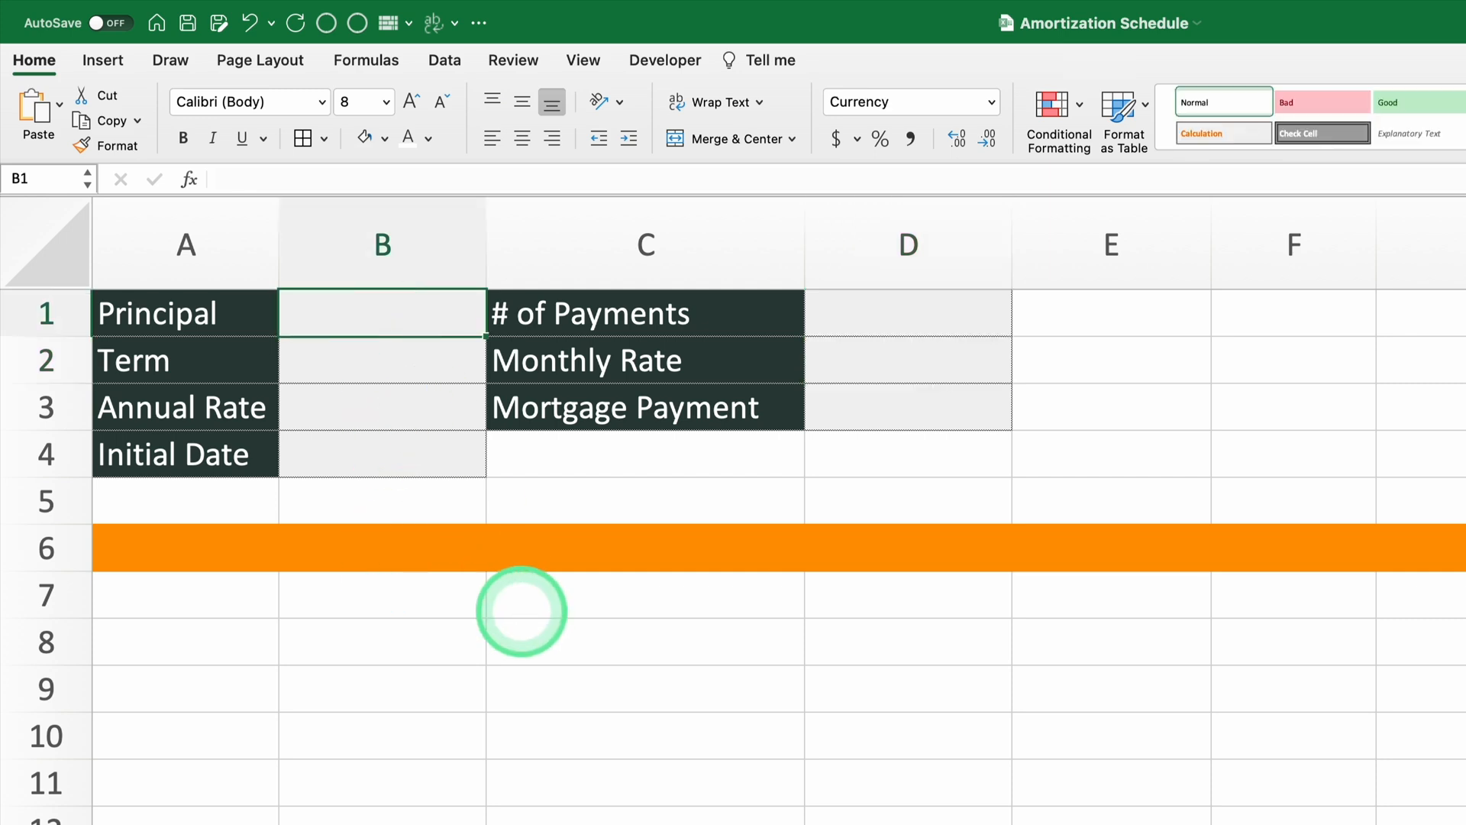
type("300000")
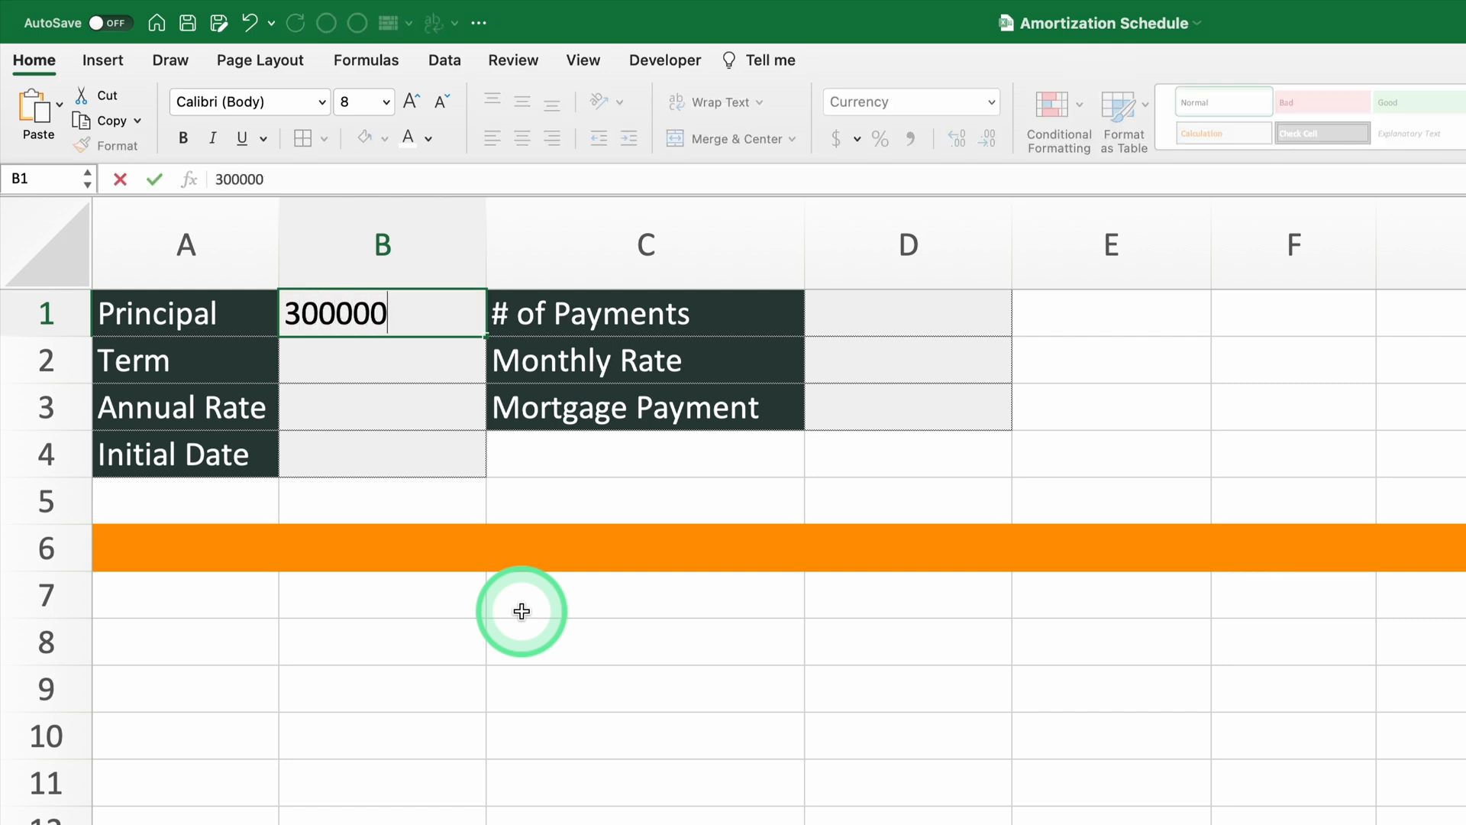
key("Return")
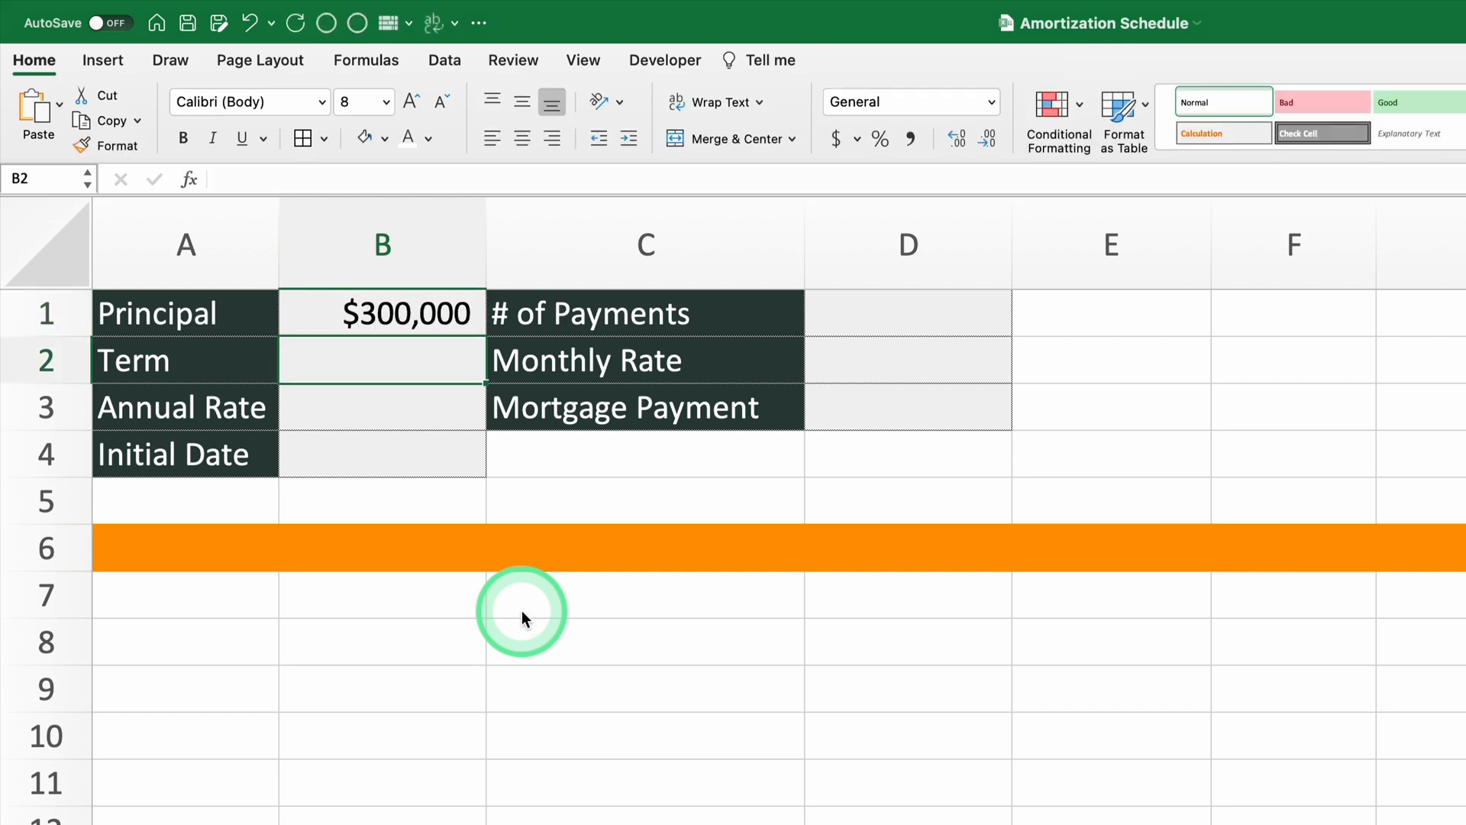
type("30")
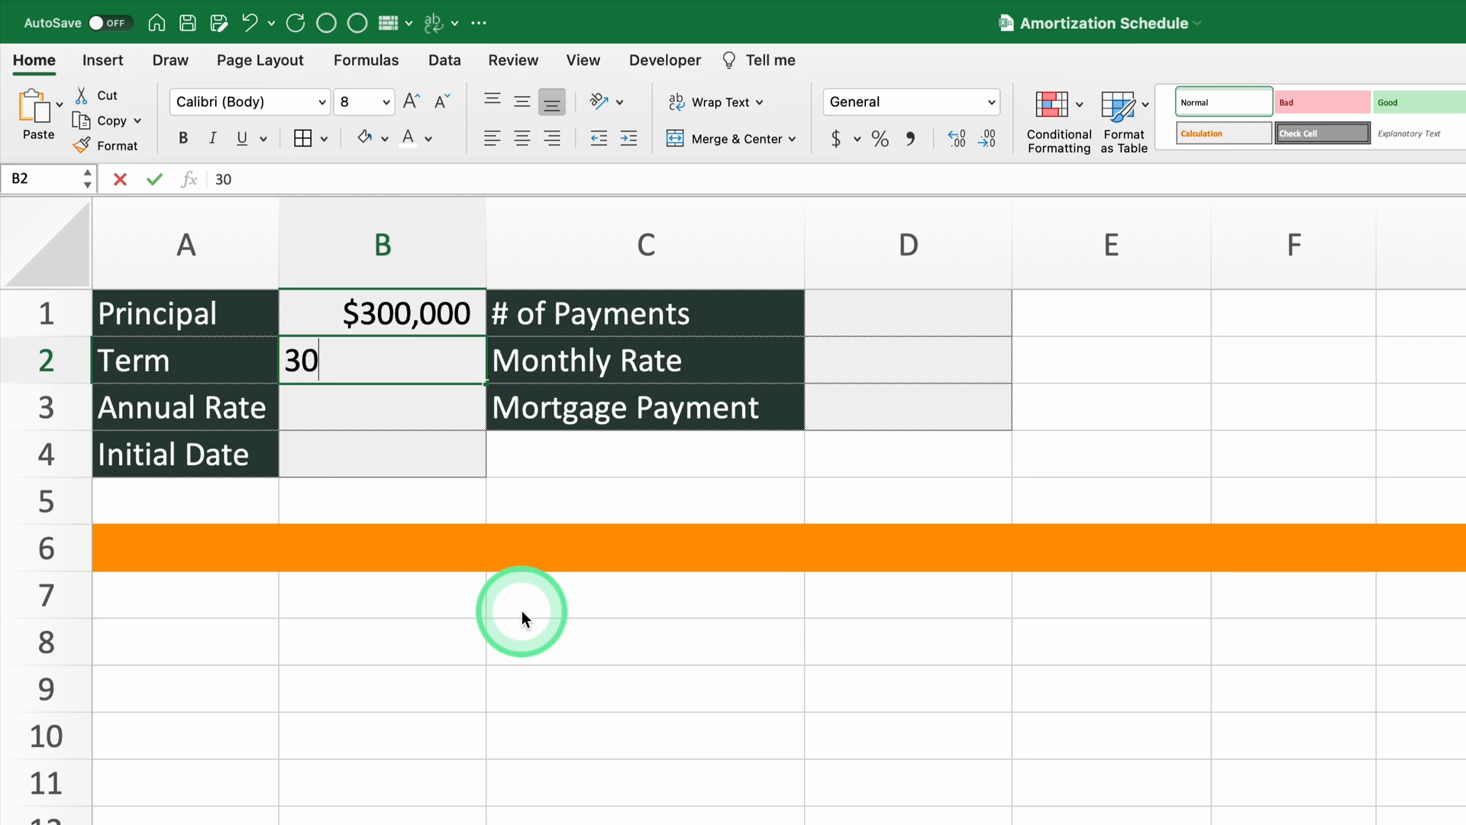
key("Return")
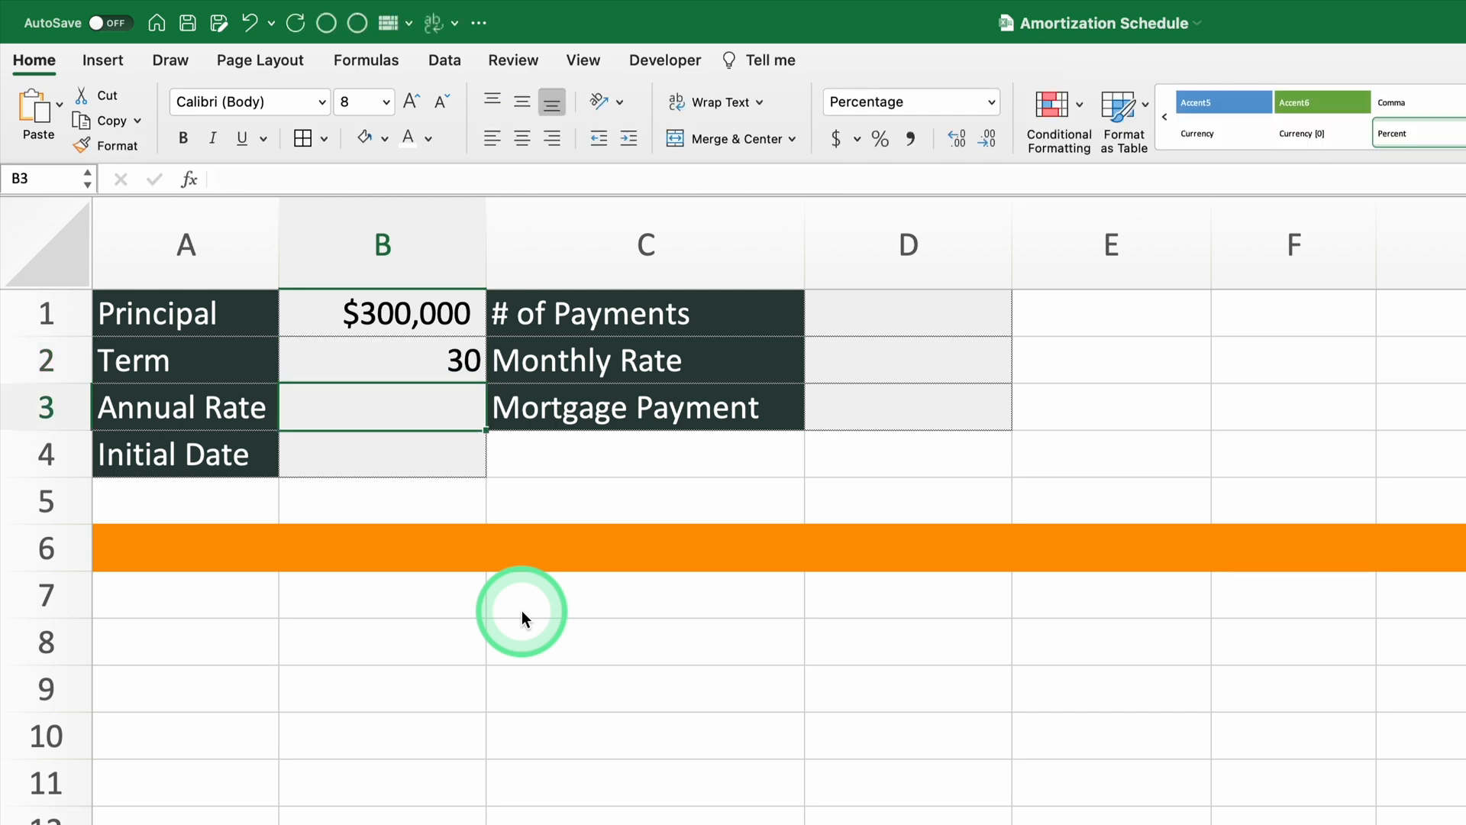
type("5")
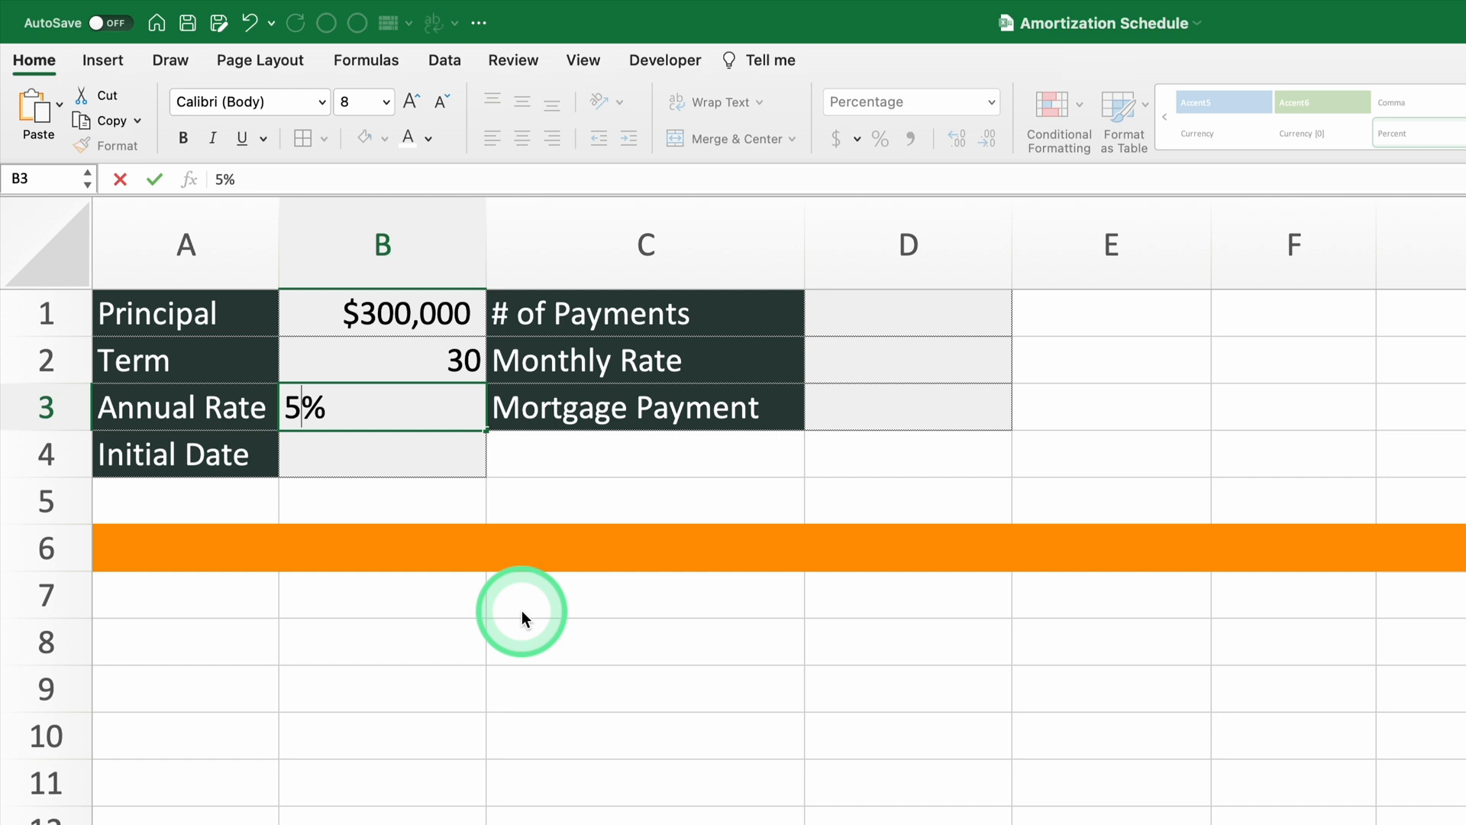
key("Return")
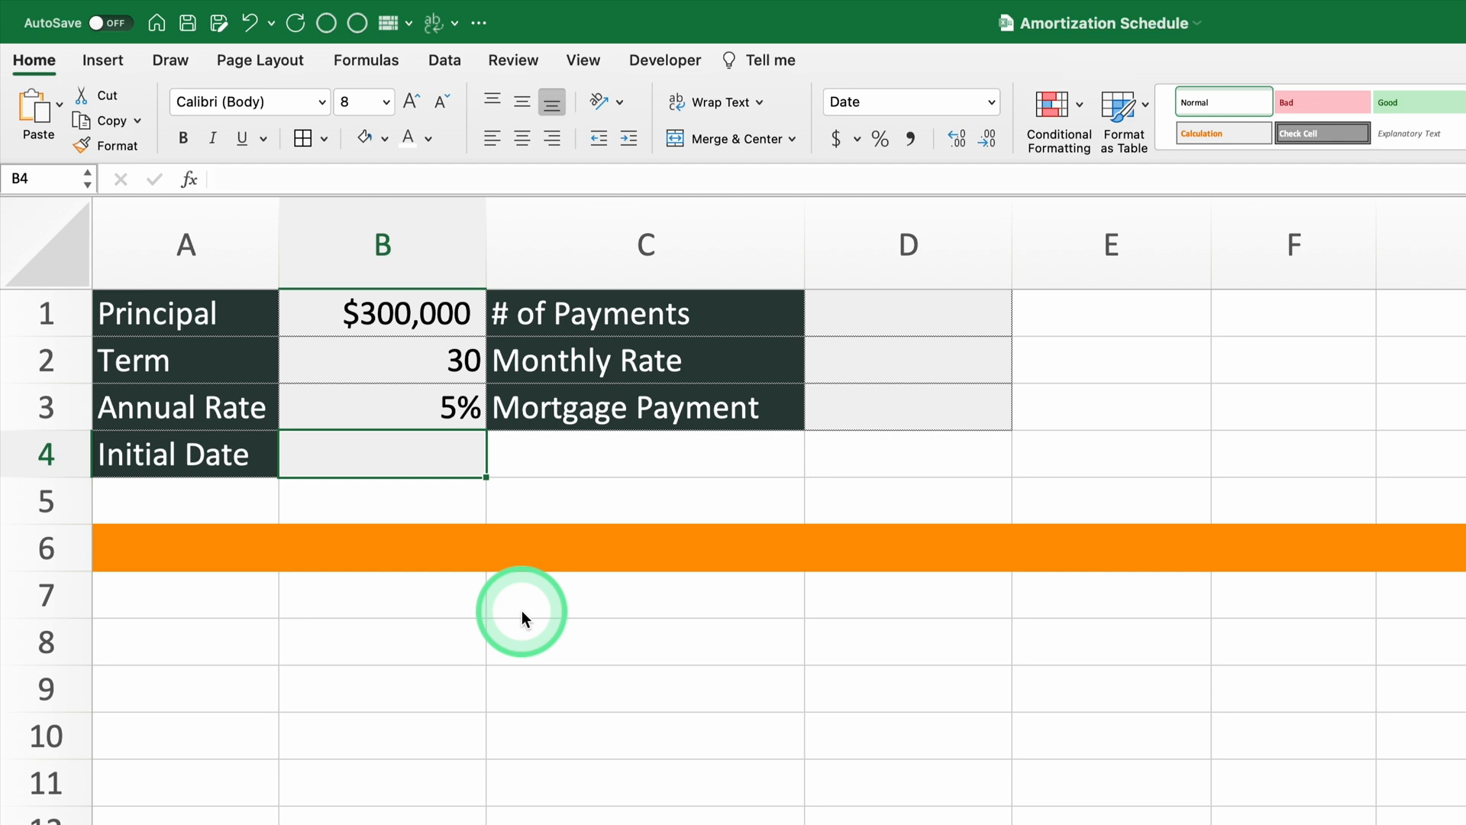
type("01/0")
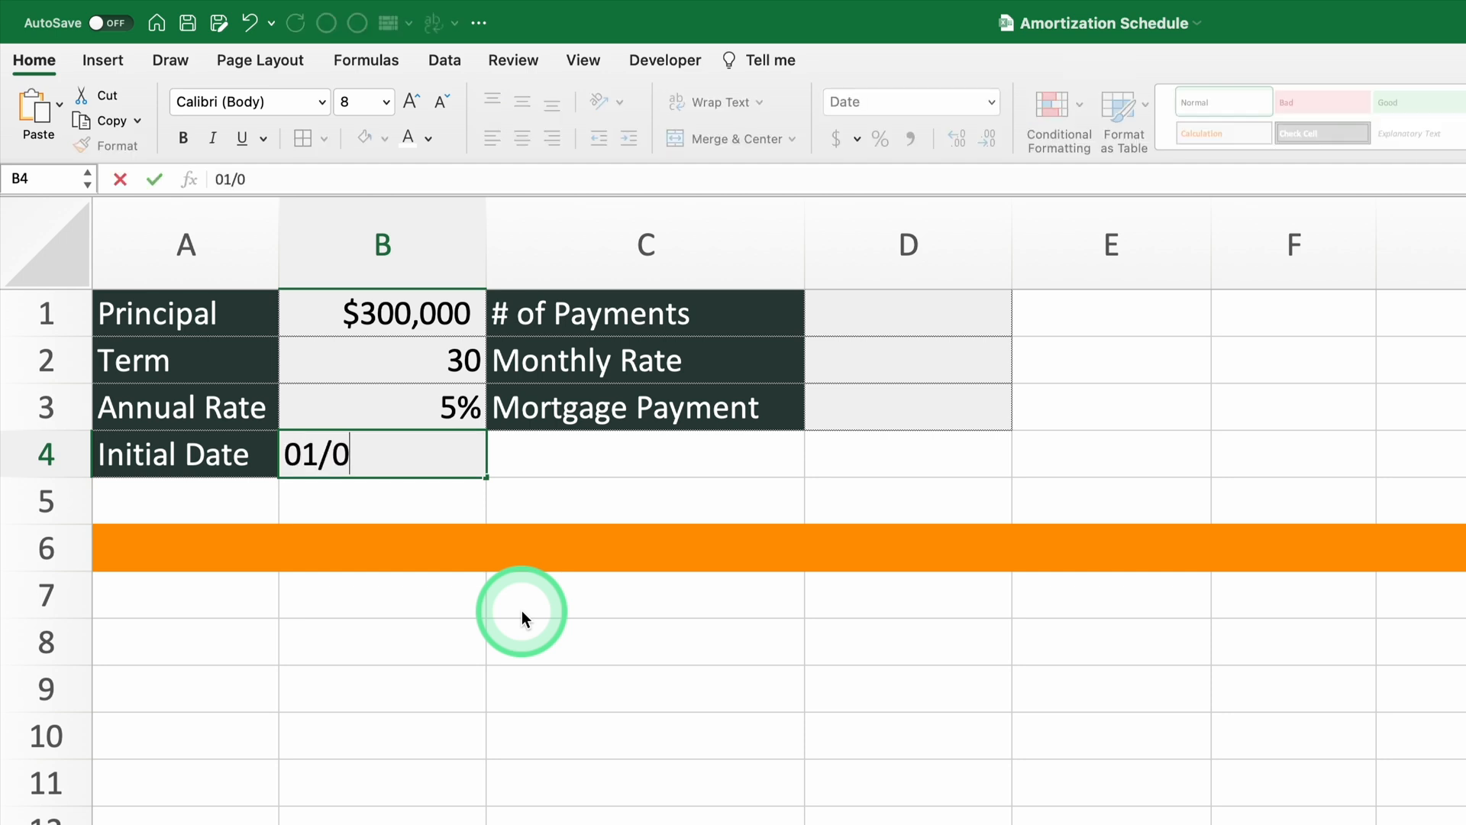
type("7/25")
key("Return")
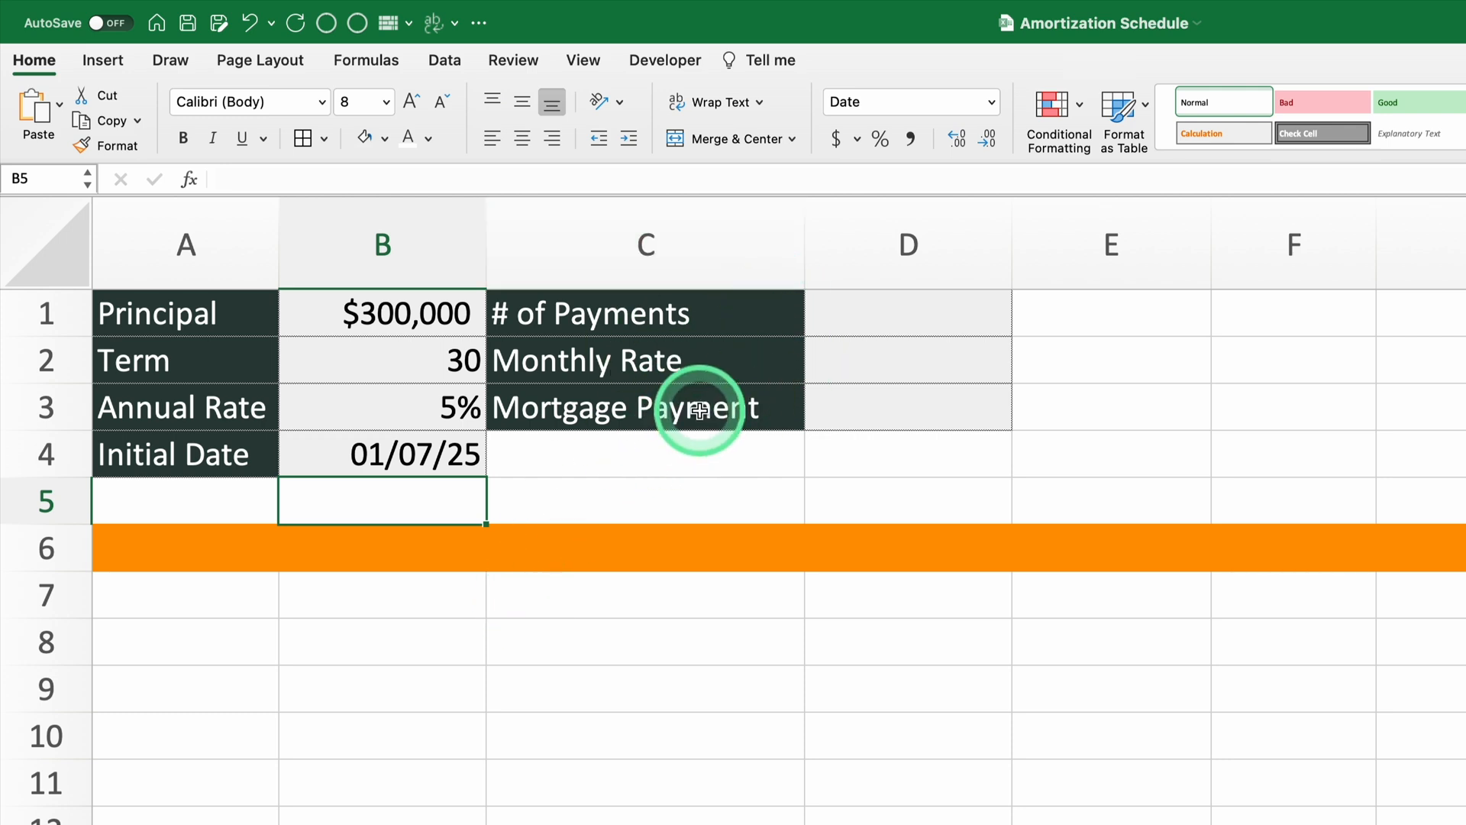
- Calculate the number of payments in D1 with the formula =B2*12
left_click(870, 323)
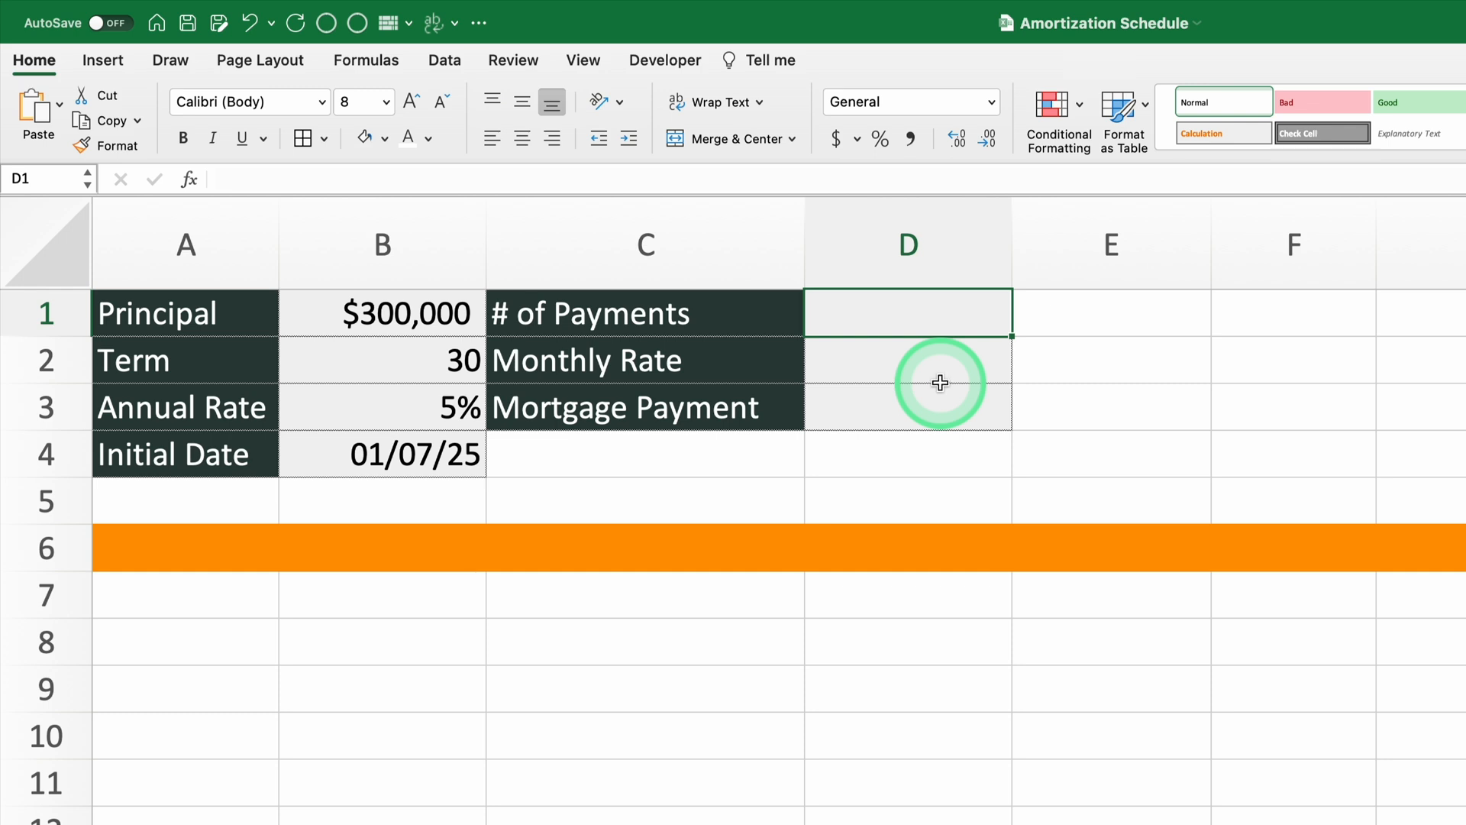
type("=")
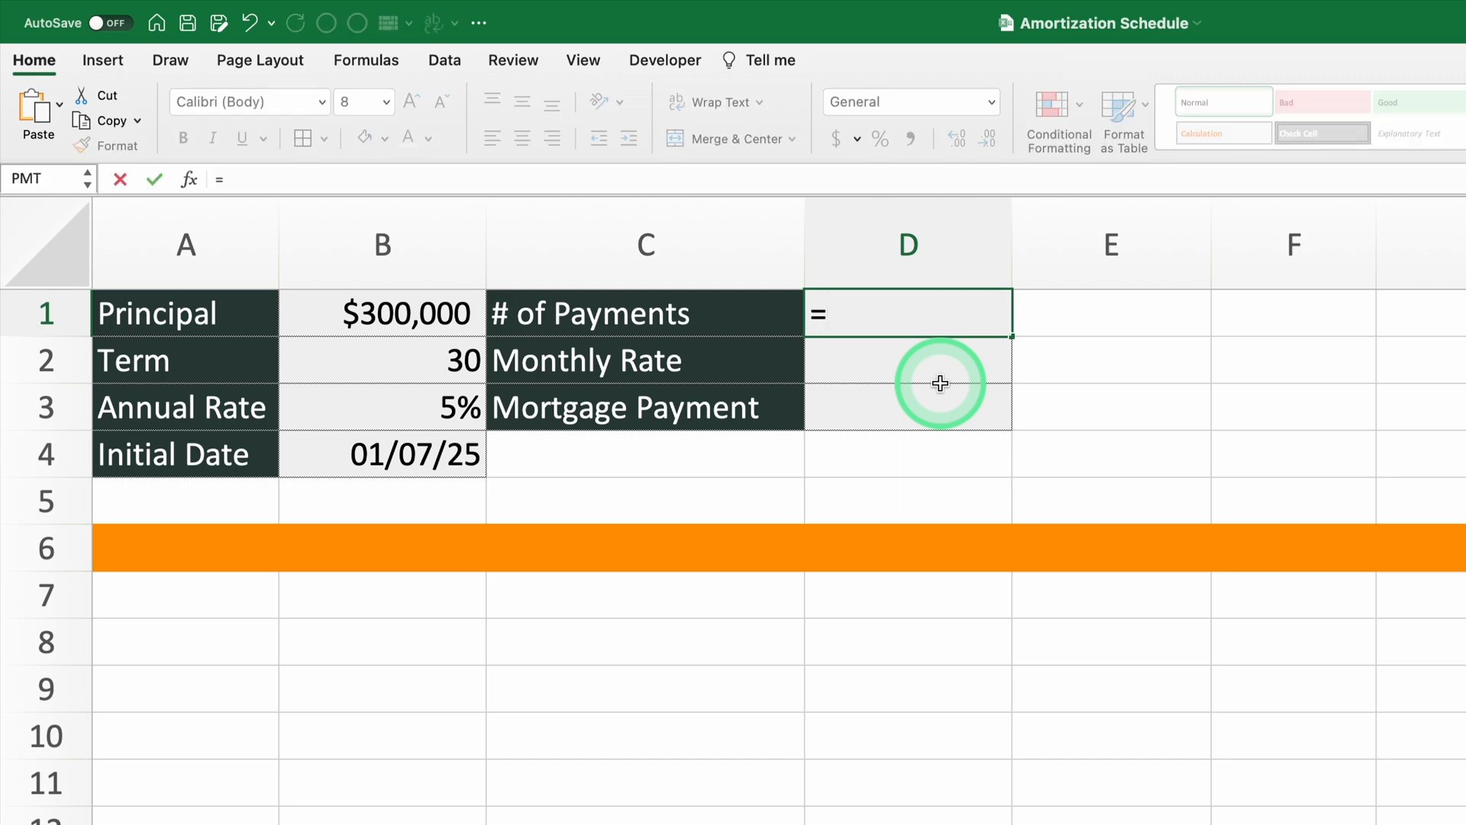
left_click(463, 362)
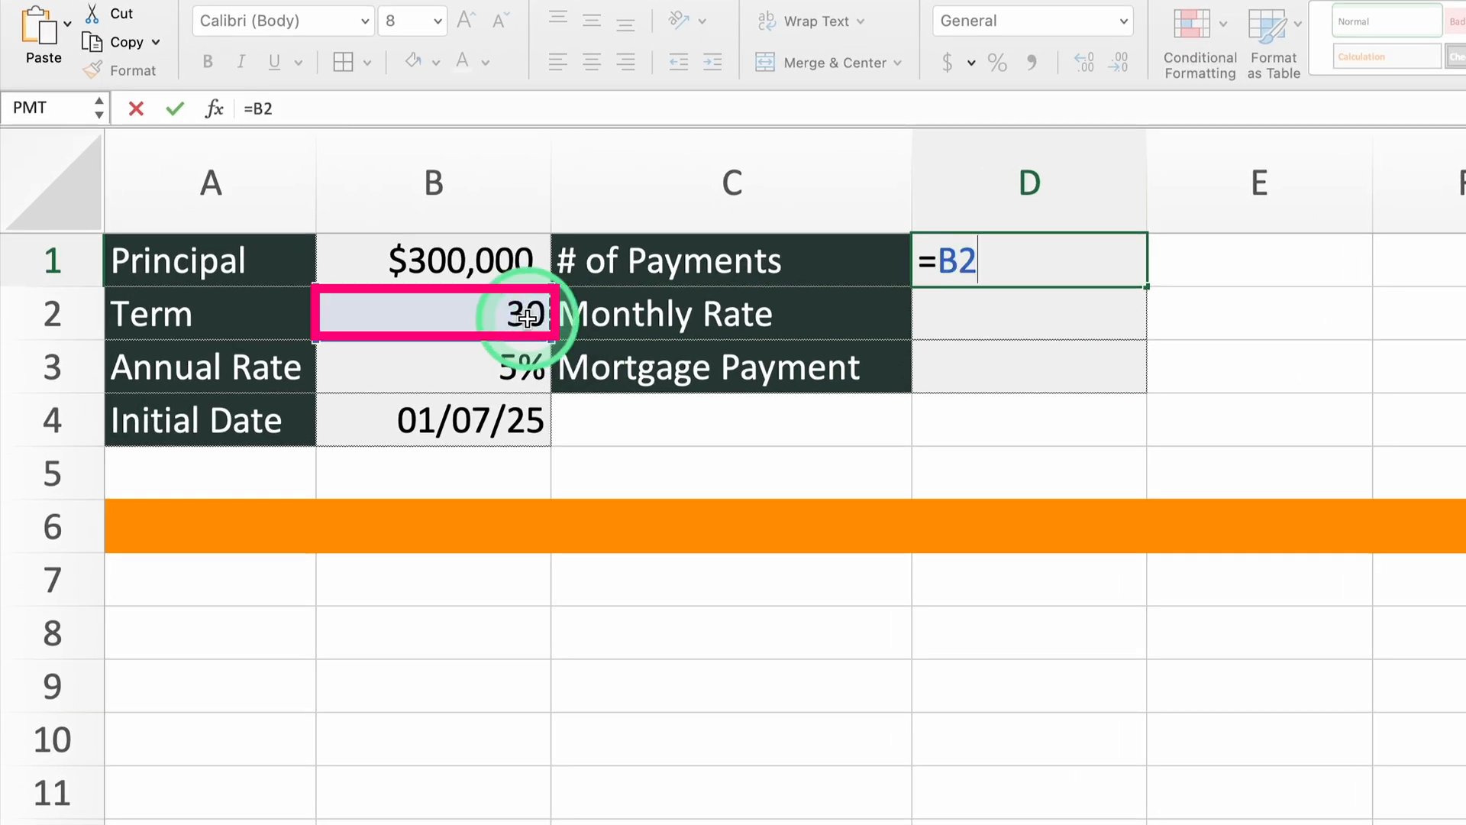
type("*")
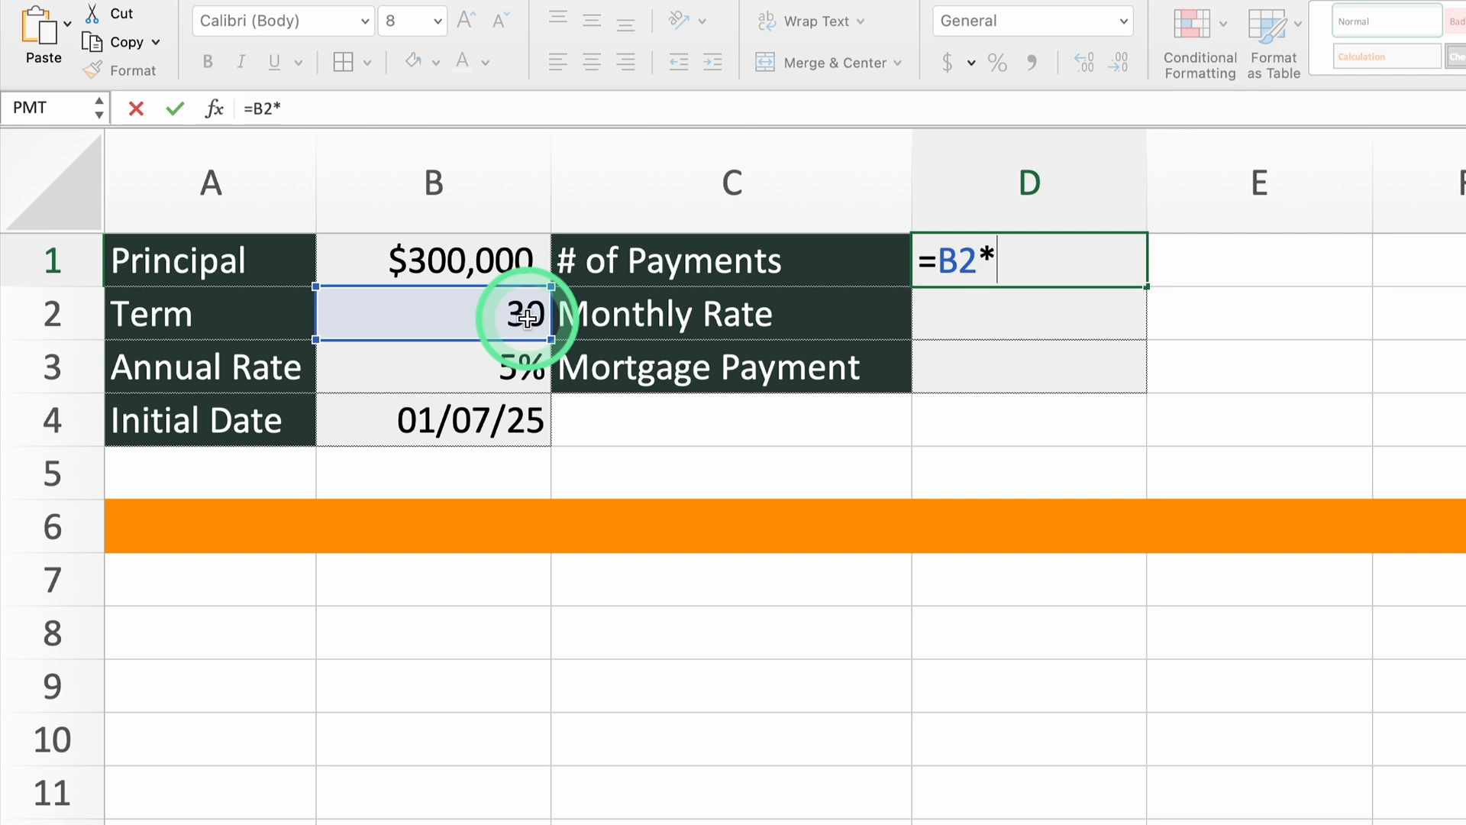
type("12")
key("Return")
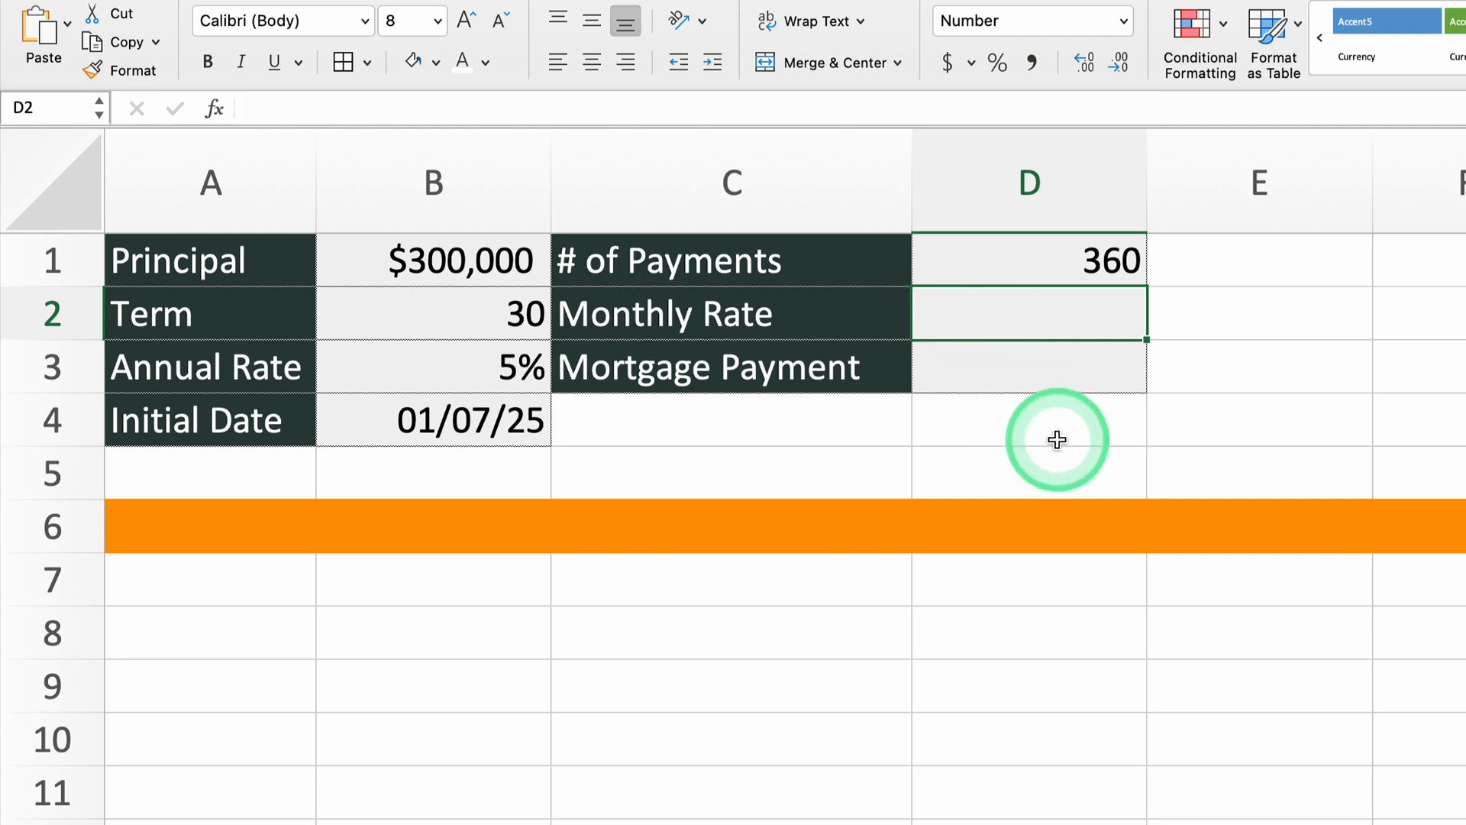
- Calculate the monthly rate in D2 with the formula =B3/12
type("=")
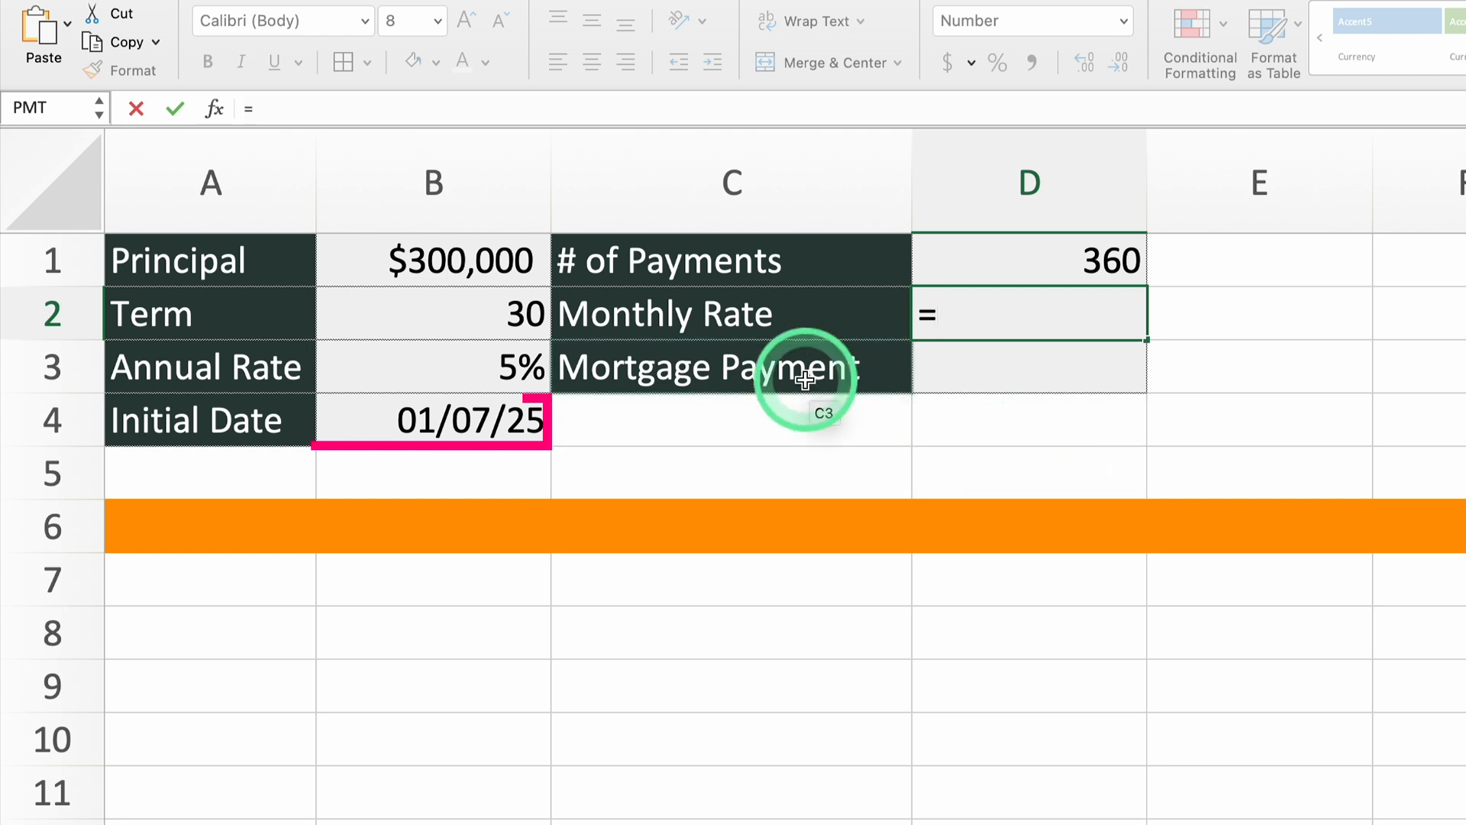
left_click(513, 357)
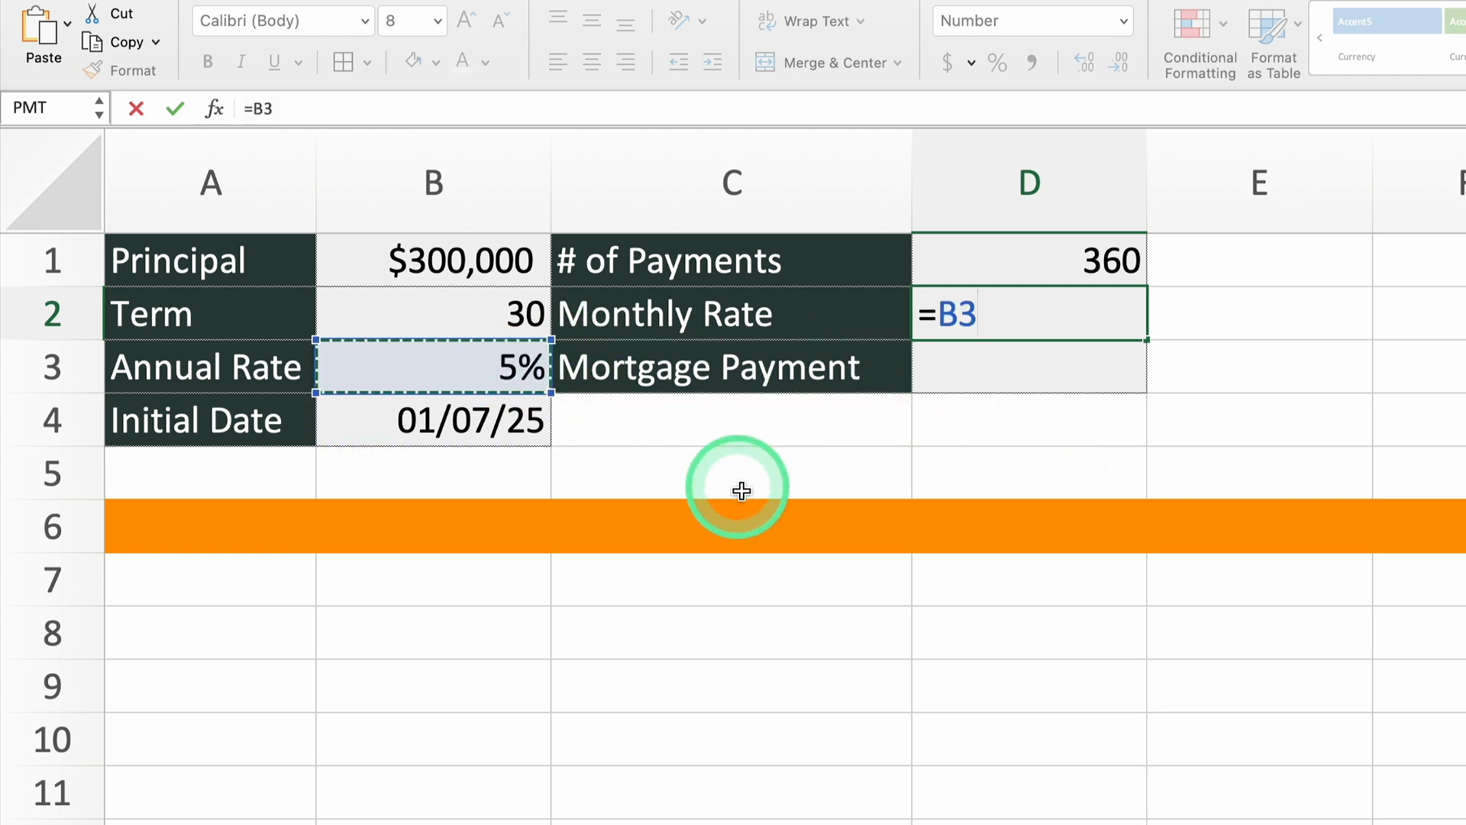
type("/")
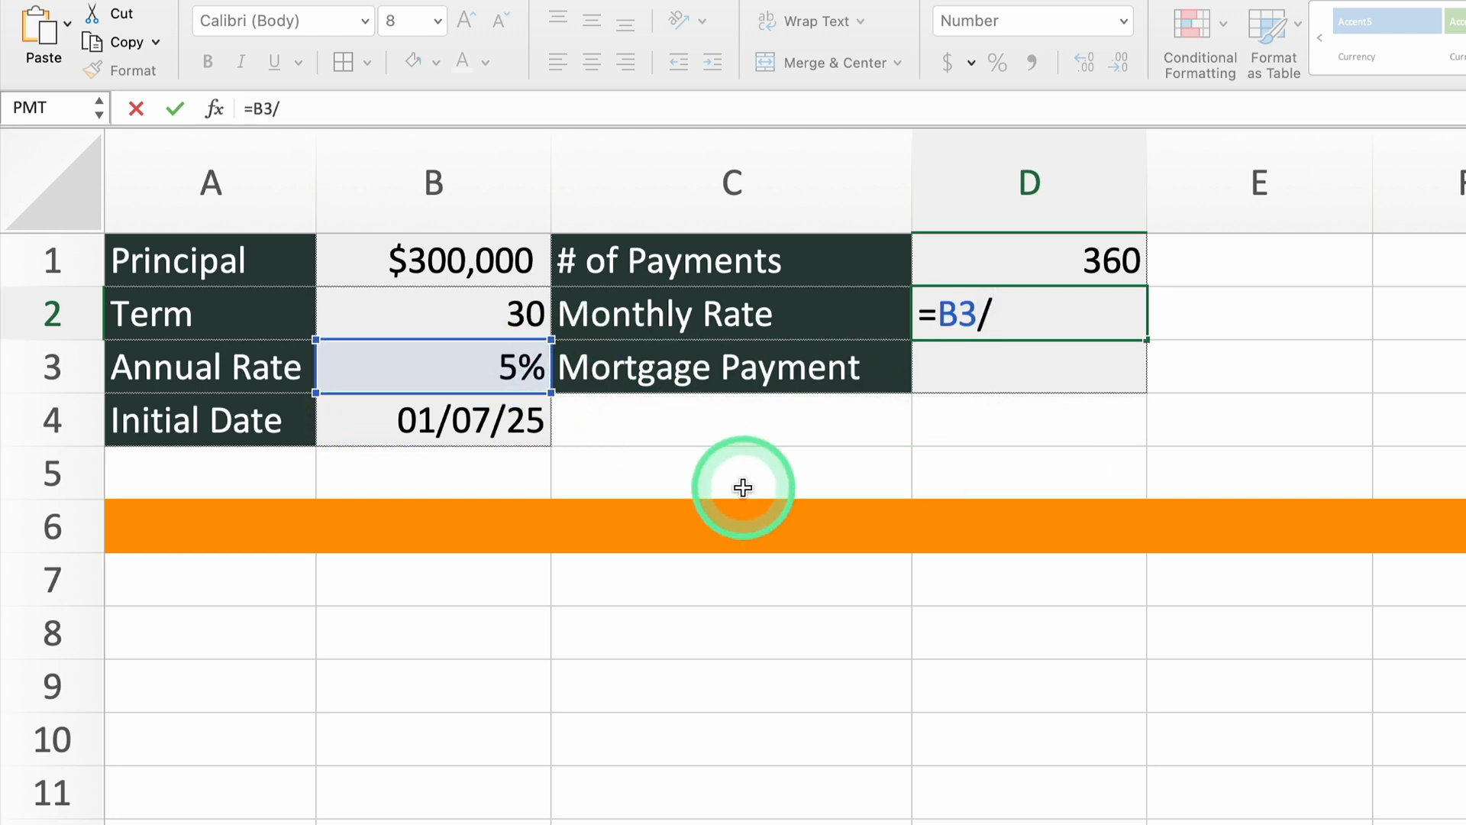
type("12")
key("Return")
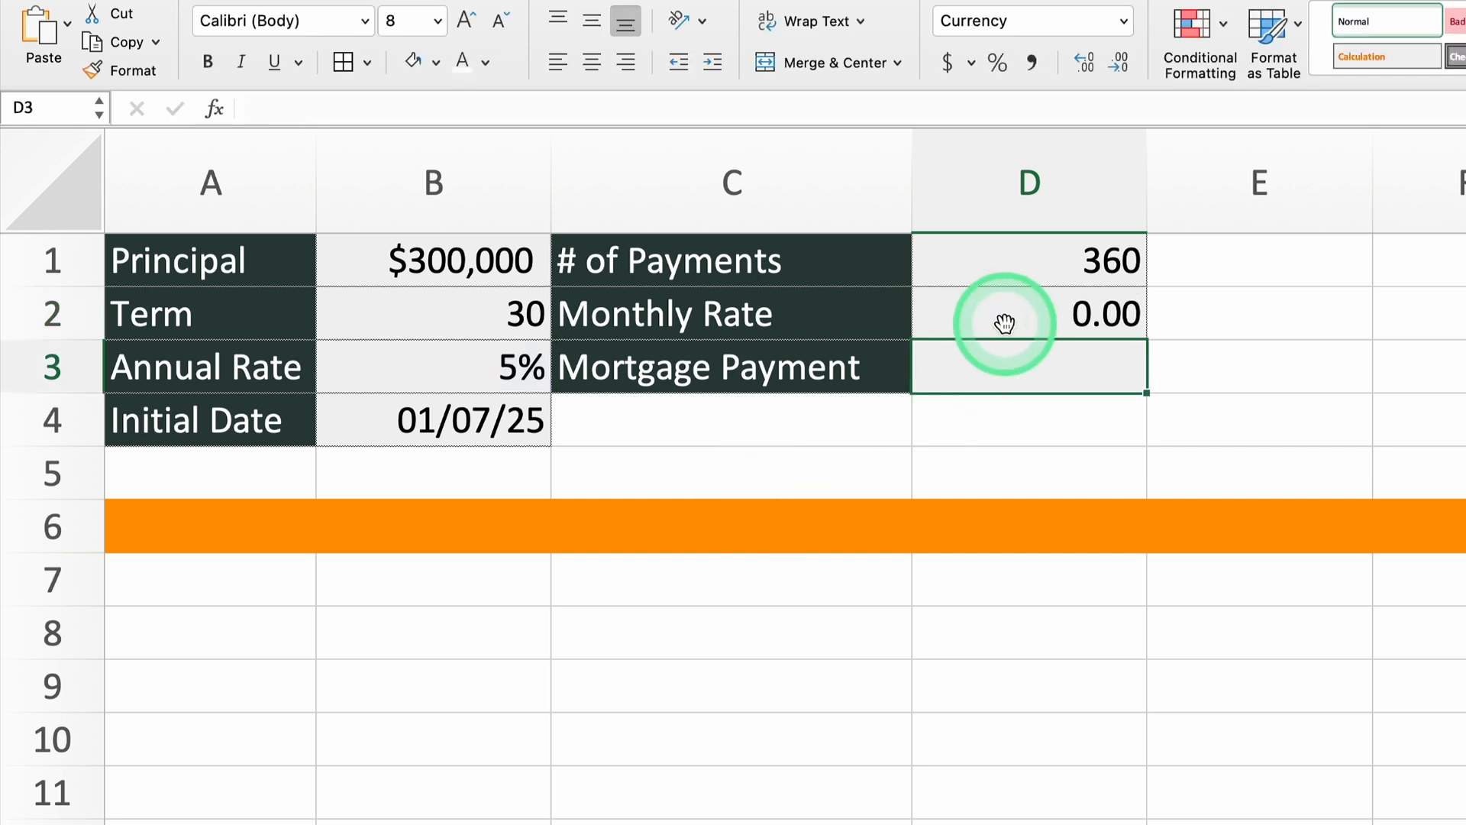
- Extend the monthly rate in D2 to six decimal places
left_click(1005, 320)
left_click(1085, 62)
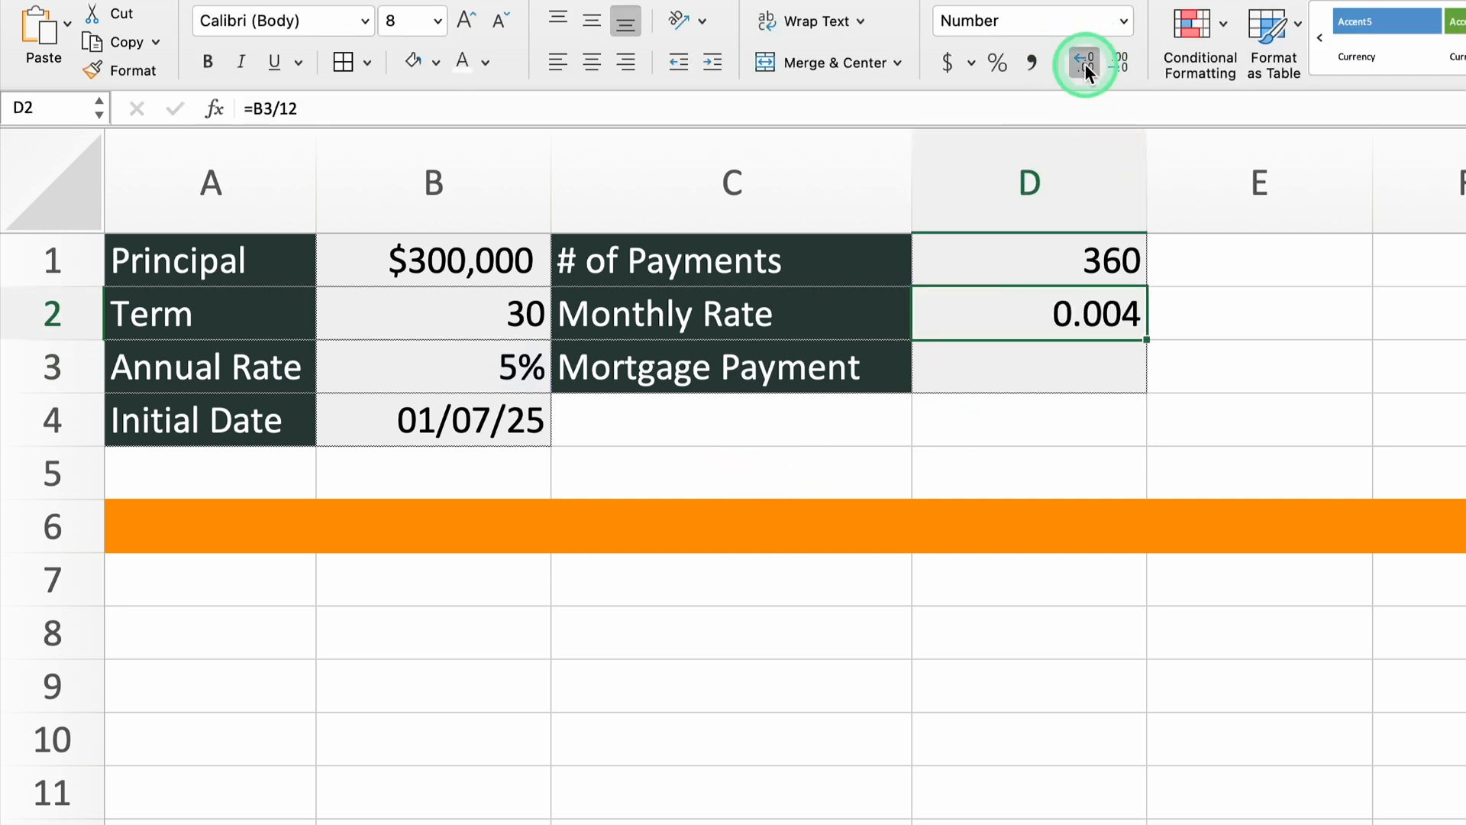
left_click(1084, 62)
left_click(1085, 62)
left_click(1084, 63)
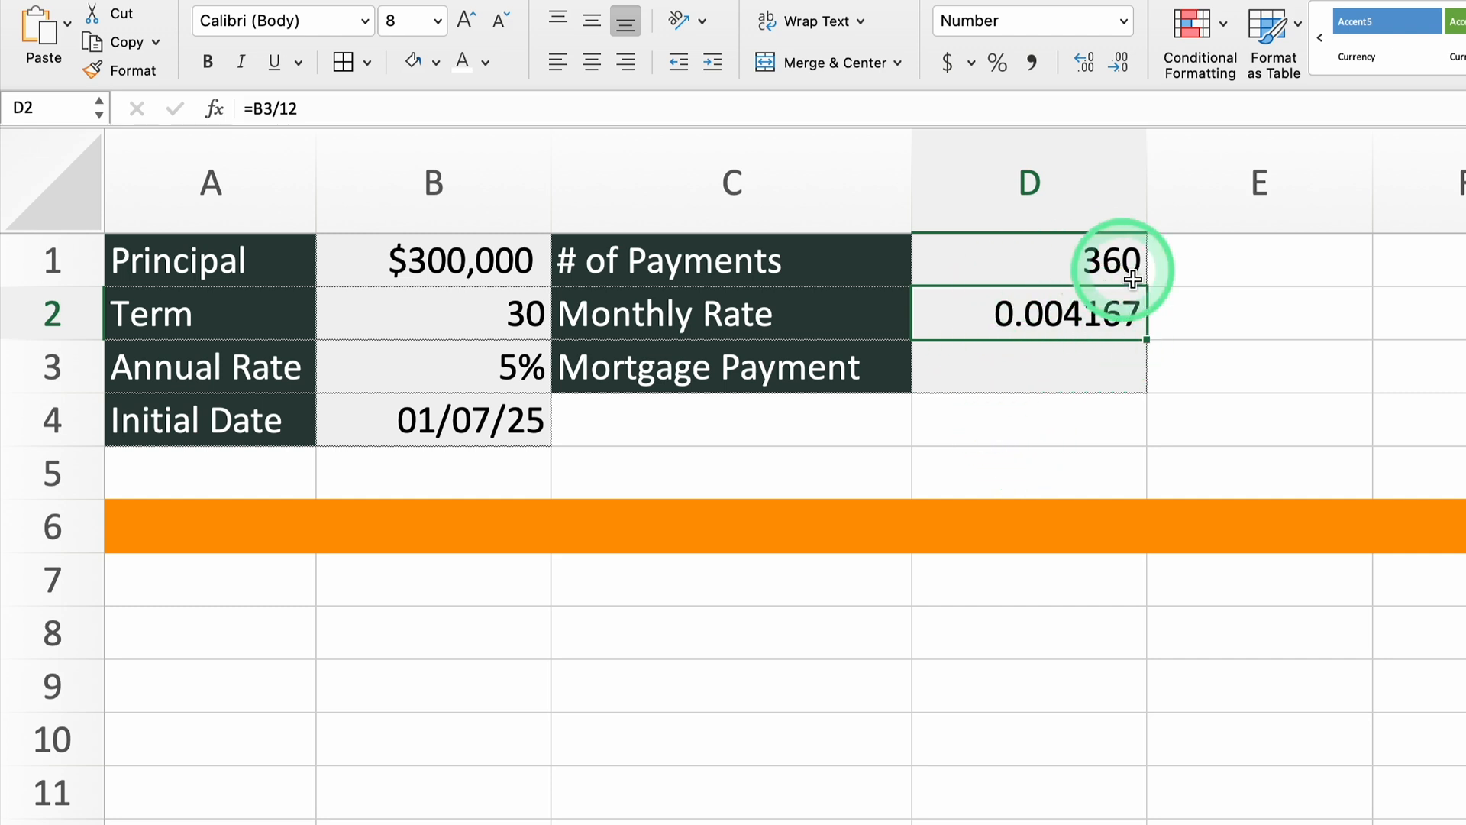
- Format the monthly rate in D2 as a percentage with four decimal places
left_click(997, 70)
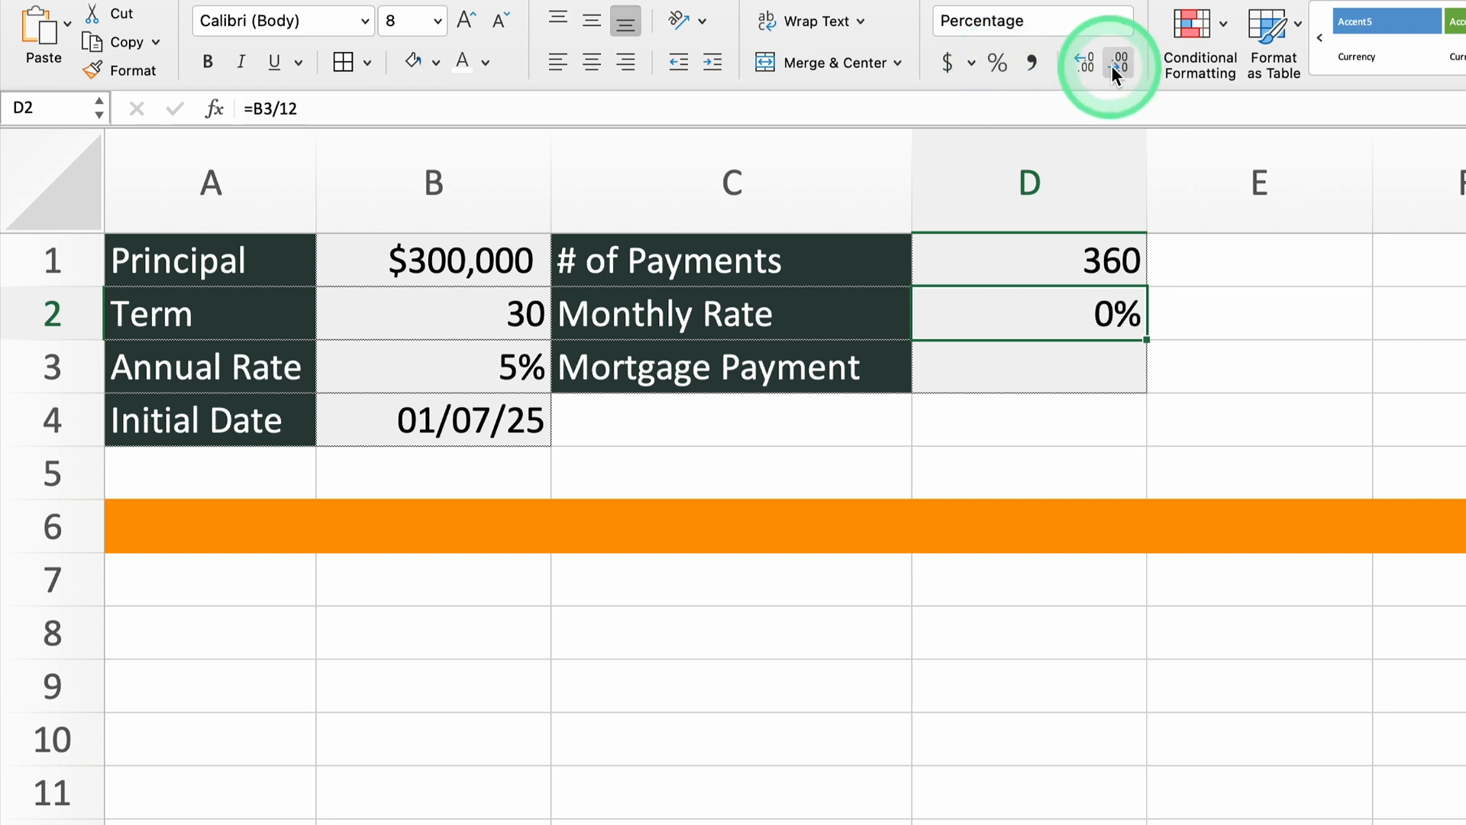
left_click(1083, 66)
left_click(1080, 64)
left_click(1080, 64)
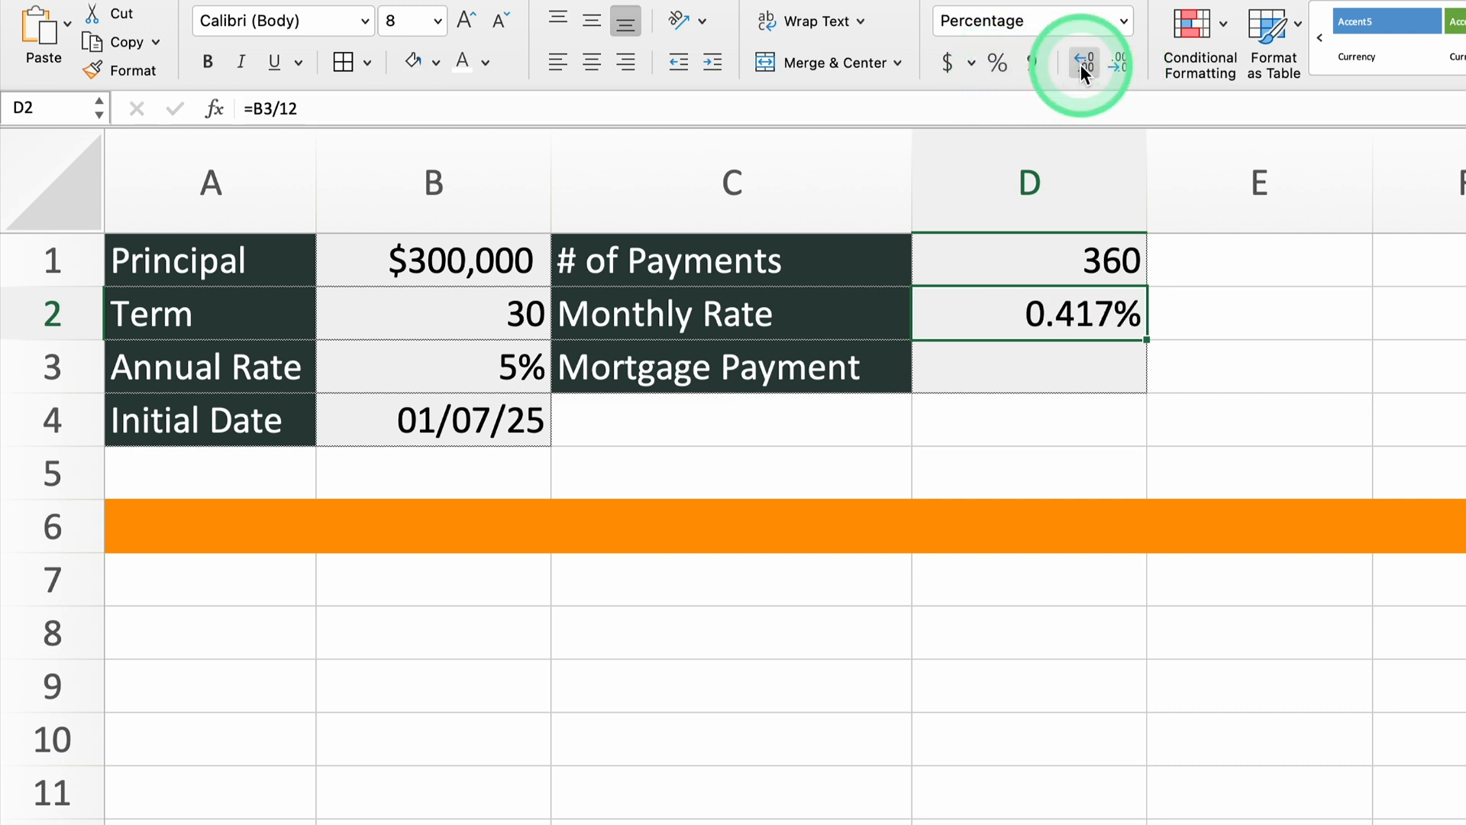
left_click(1079, 65)
- Calculate the mortgage payment in D3 with the formula =PMT(D2,D1,-B1,0)
left_click(988, 366)
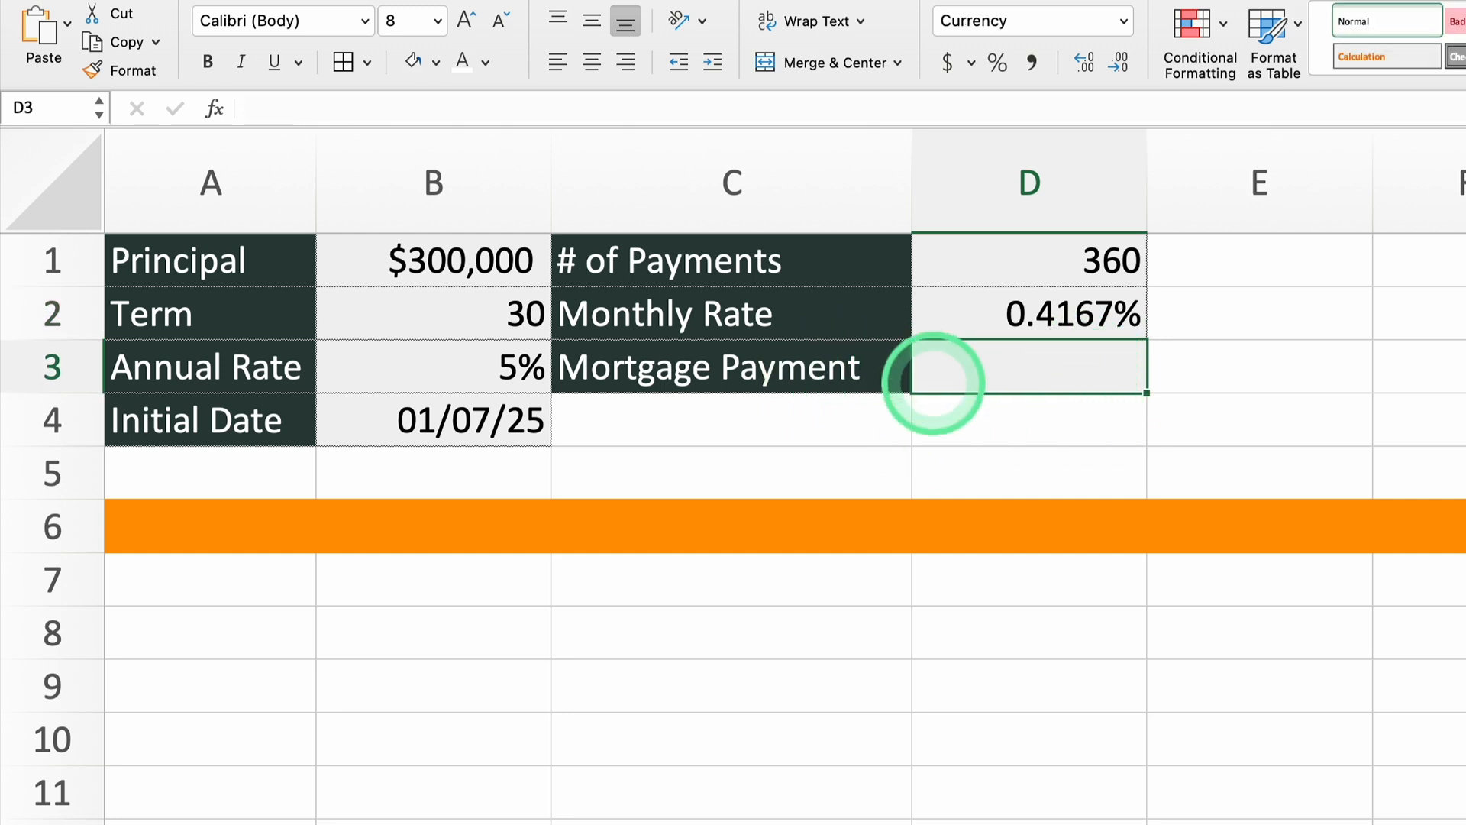
type("=P")
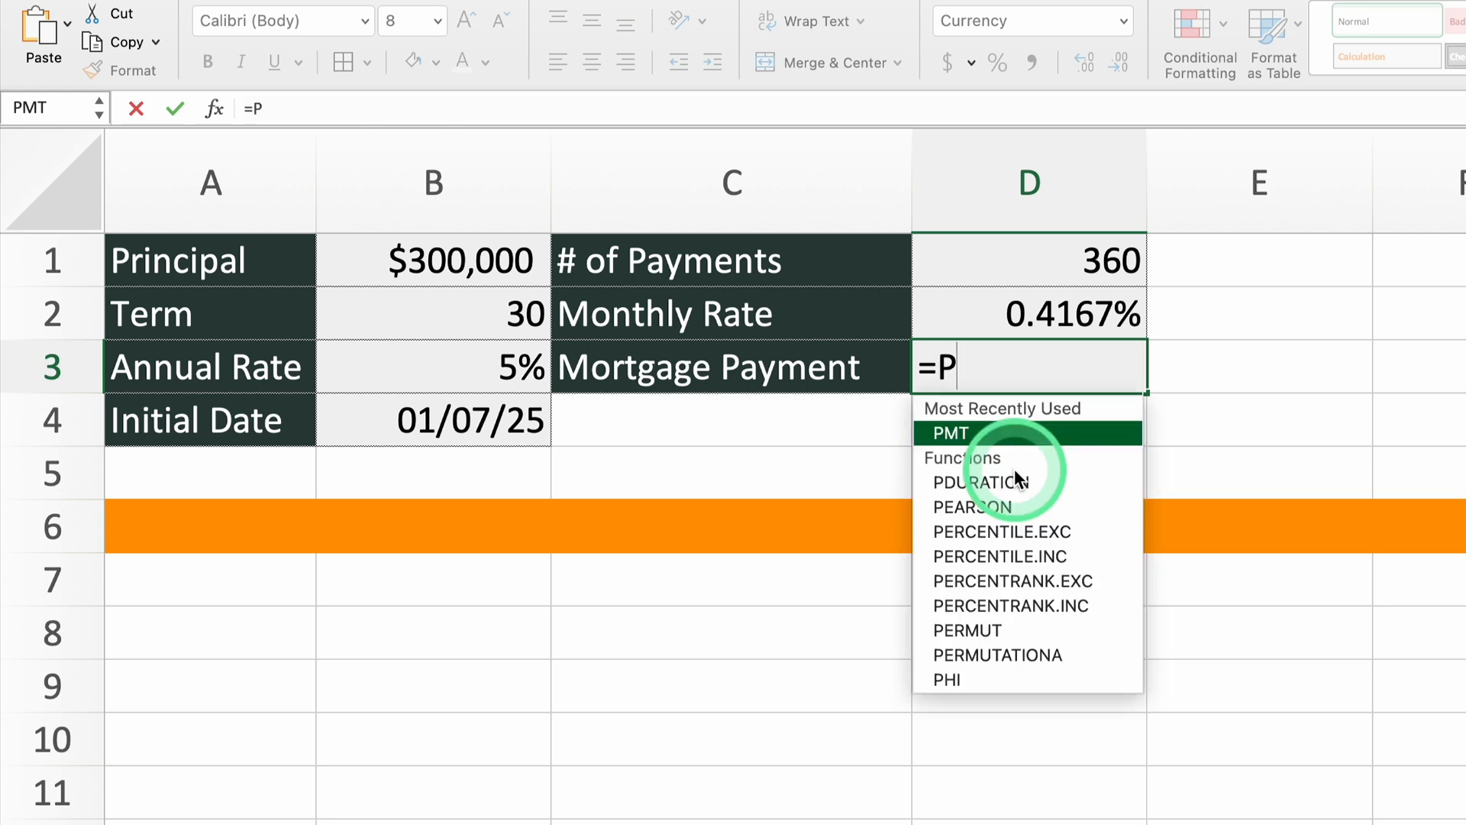
key("Tab")
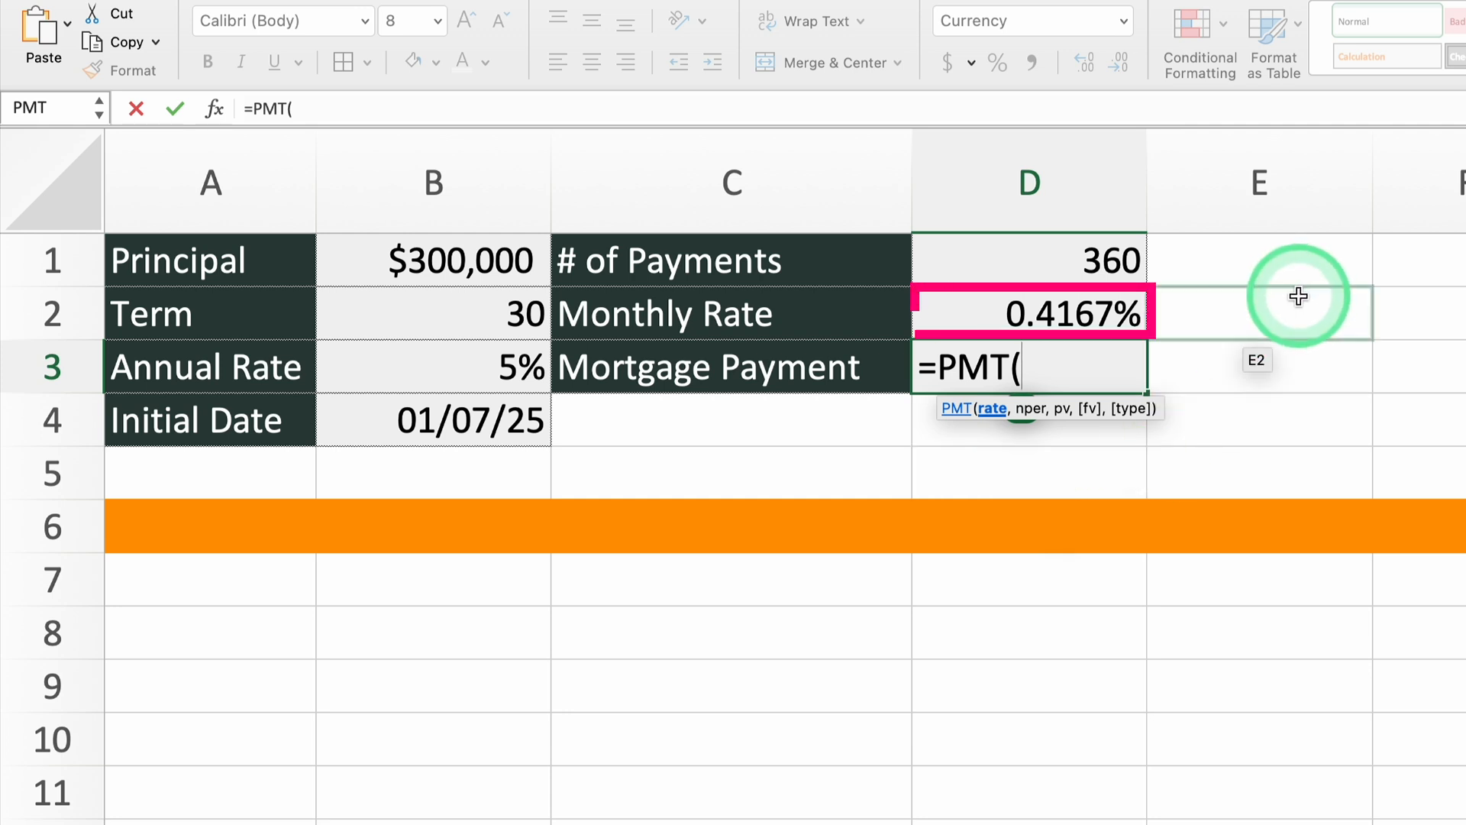
left_click(1109, 308)
type(",")
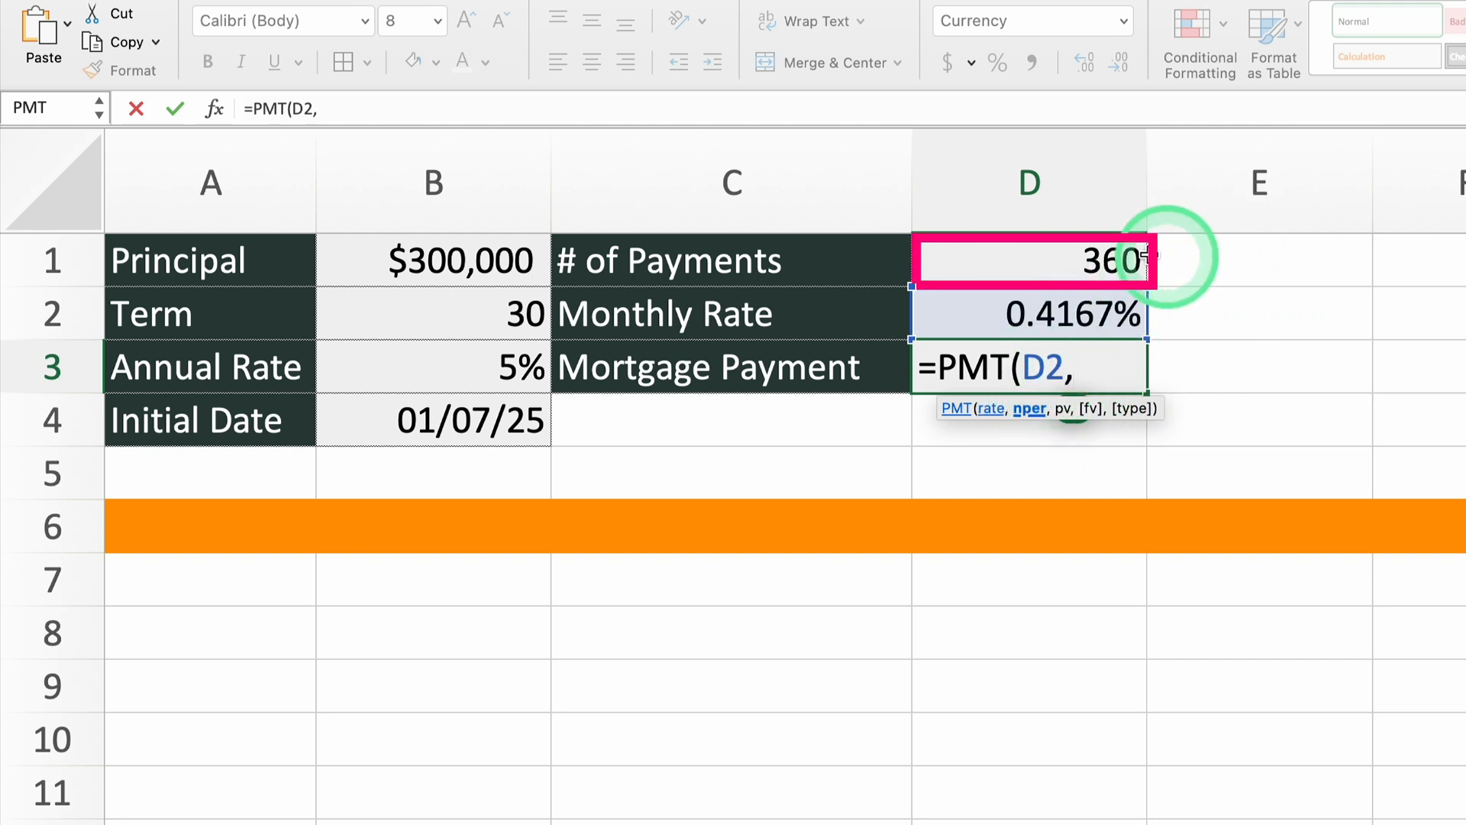
left_click(1082, 249)
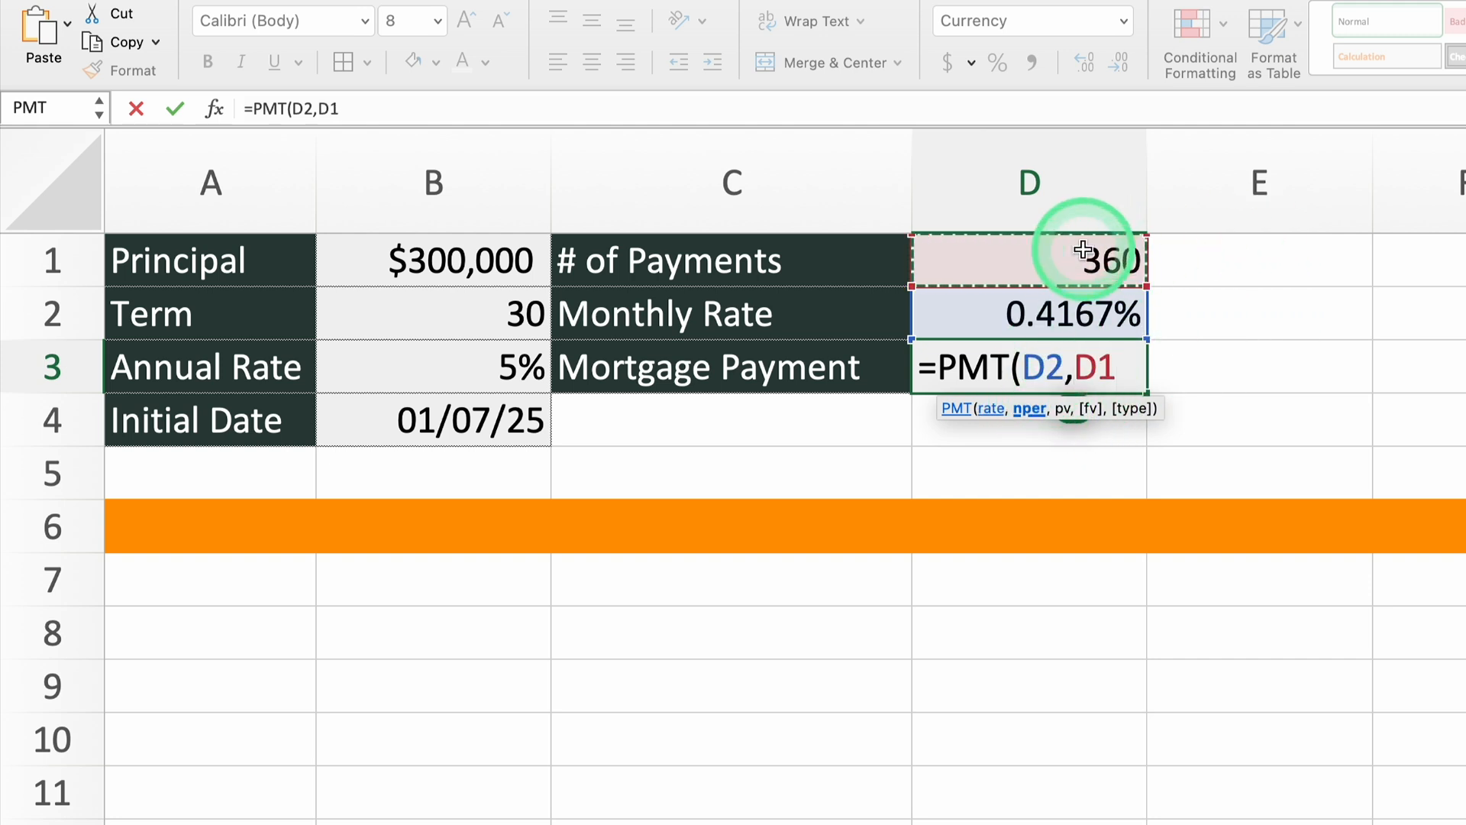
type(",")
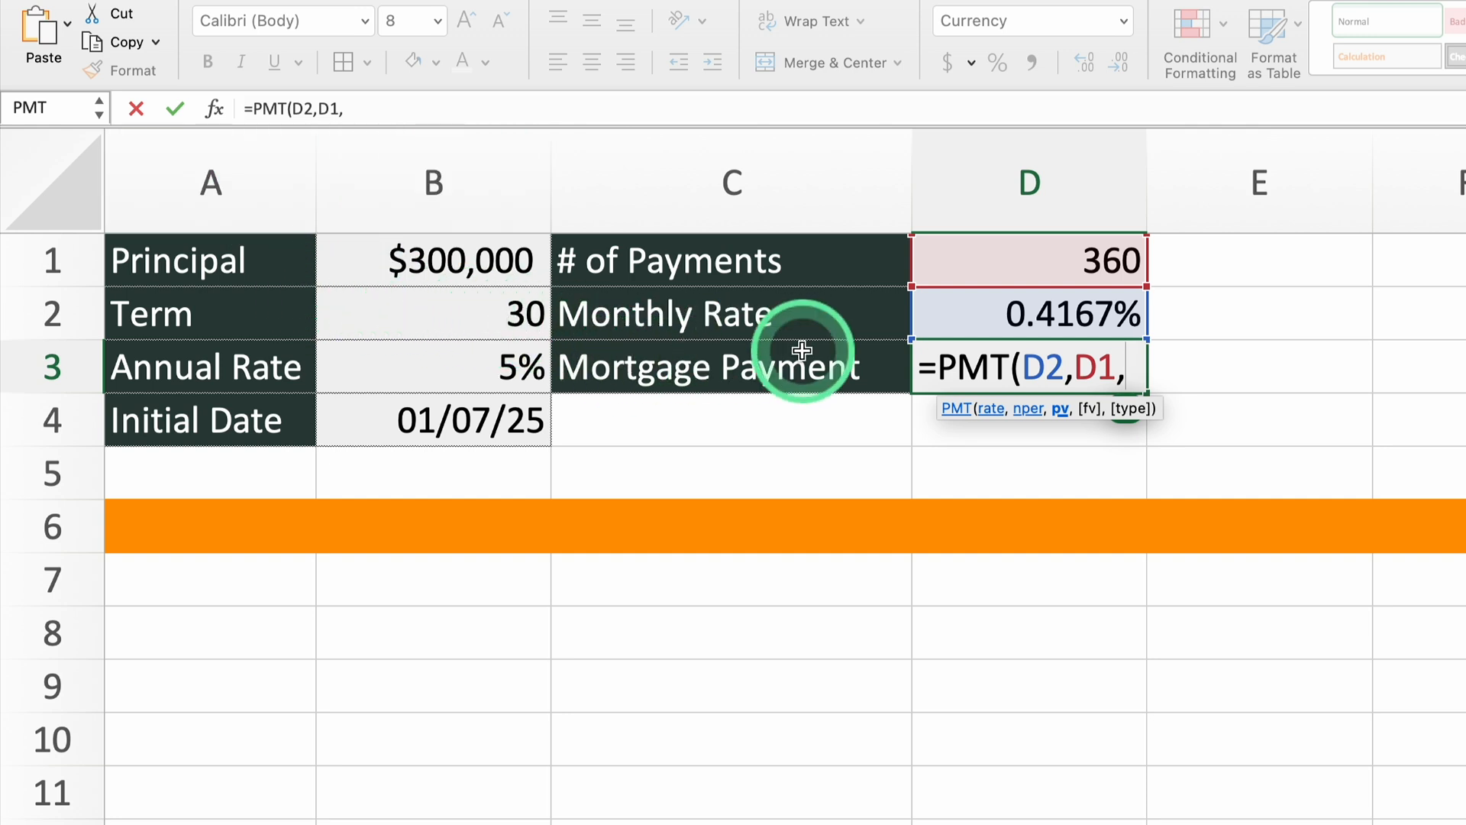
type("-")
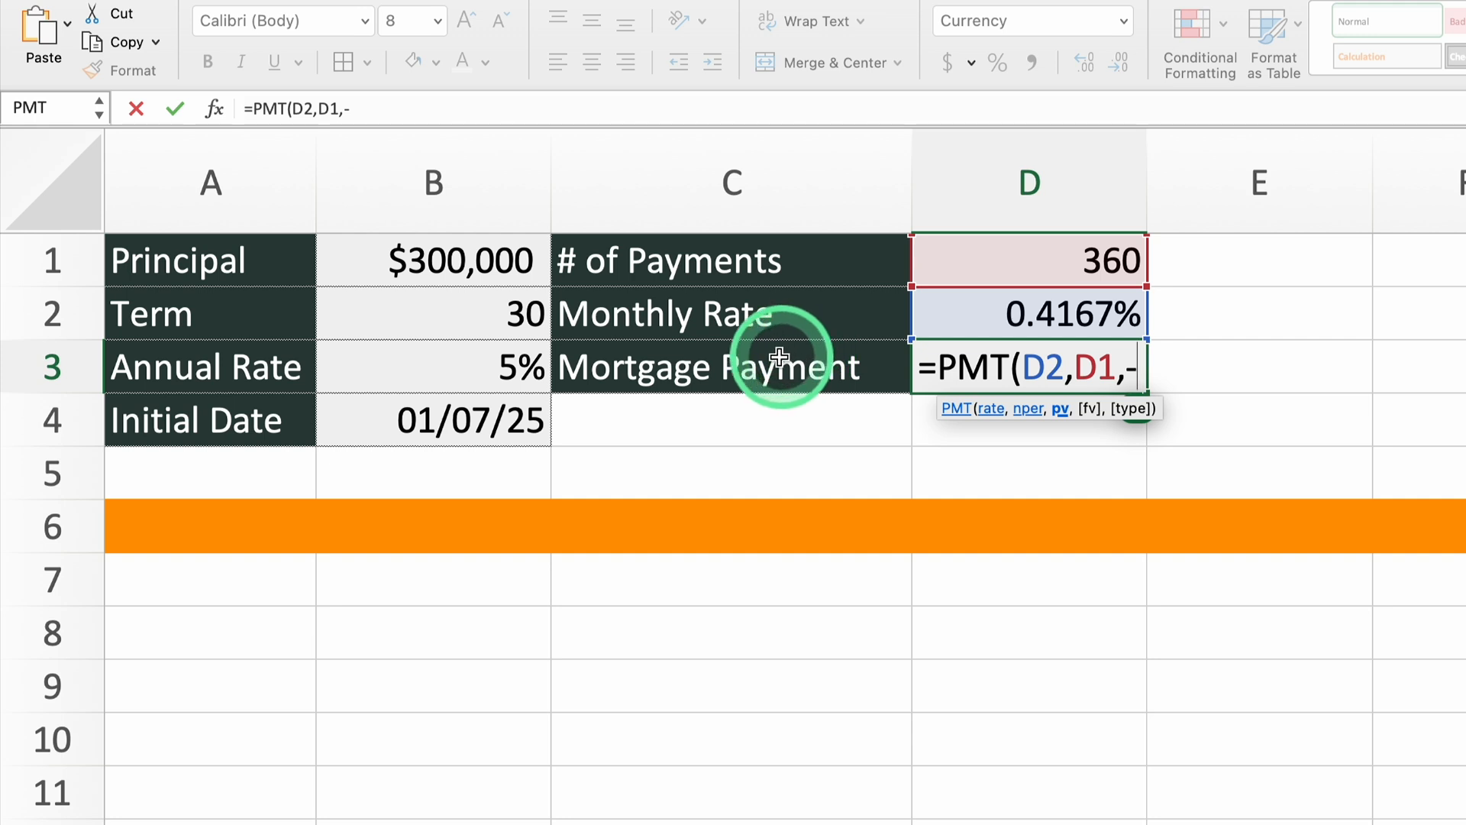
left_click(454, 256)
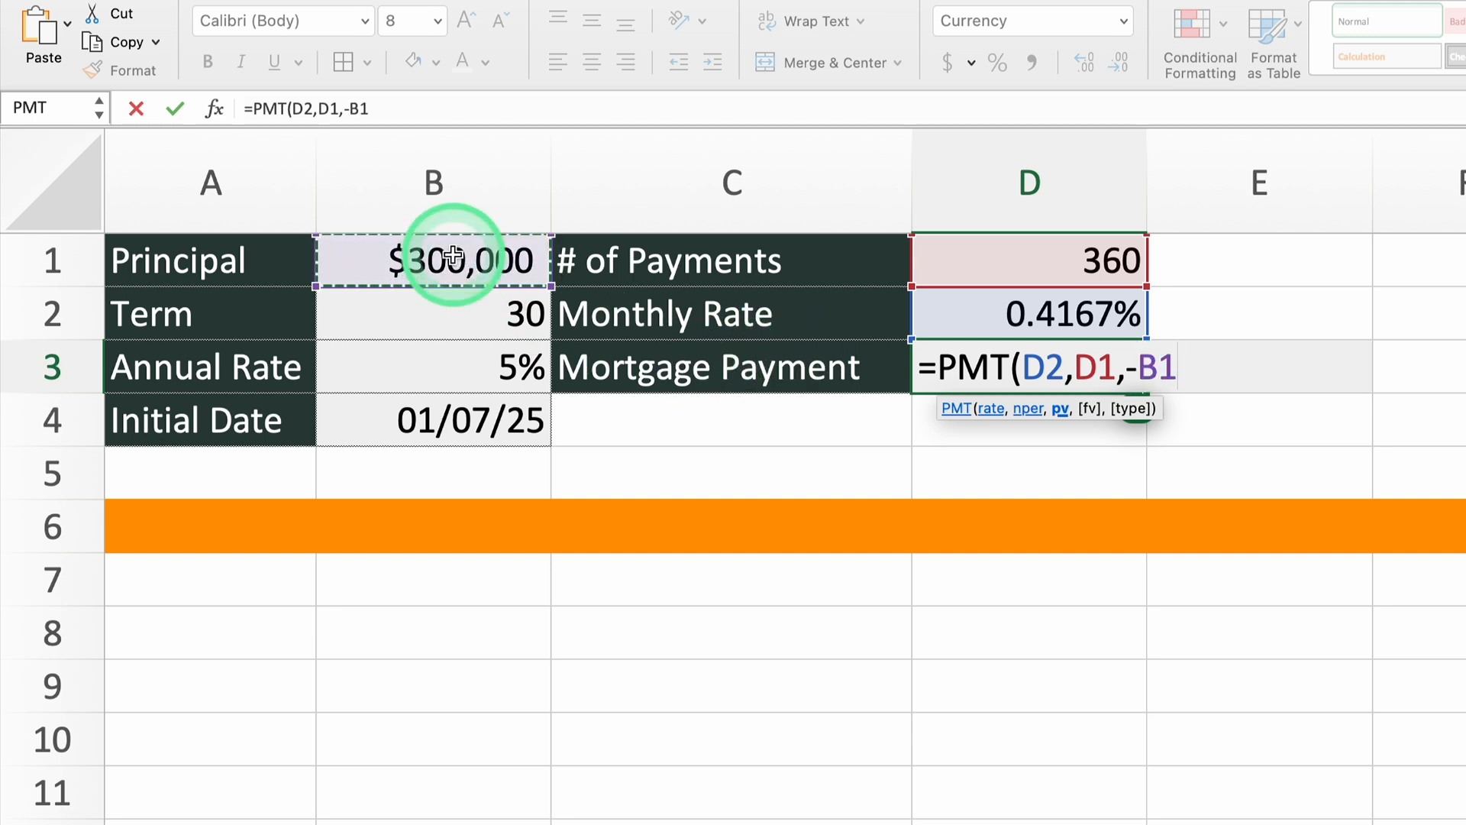
type(",")
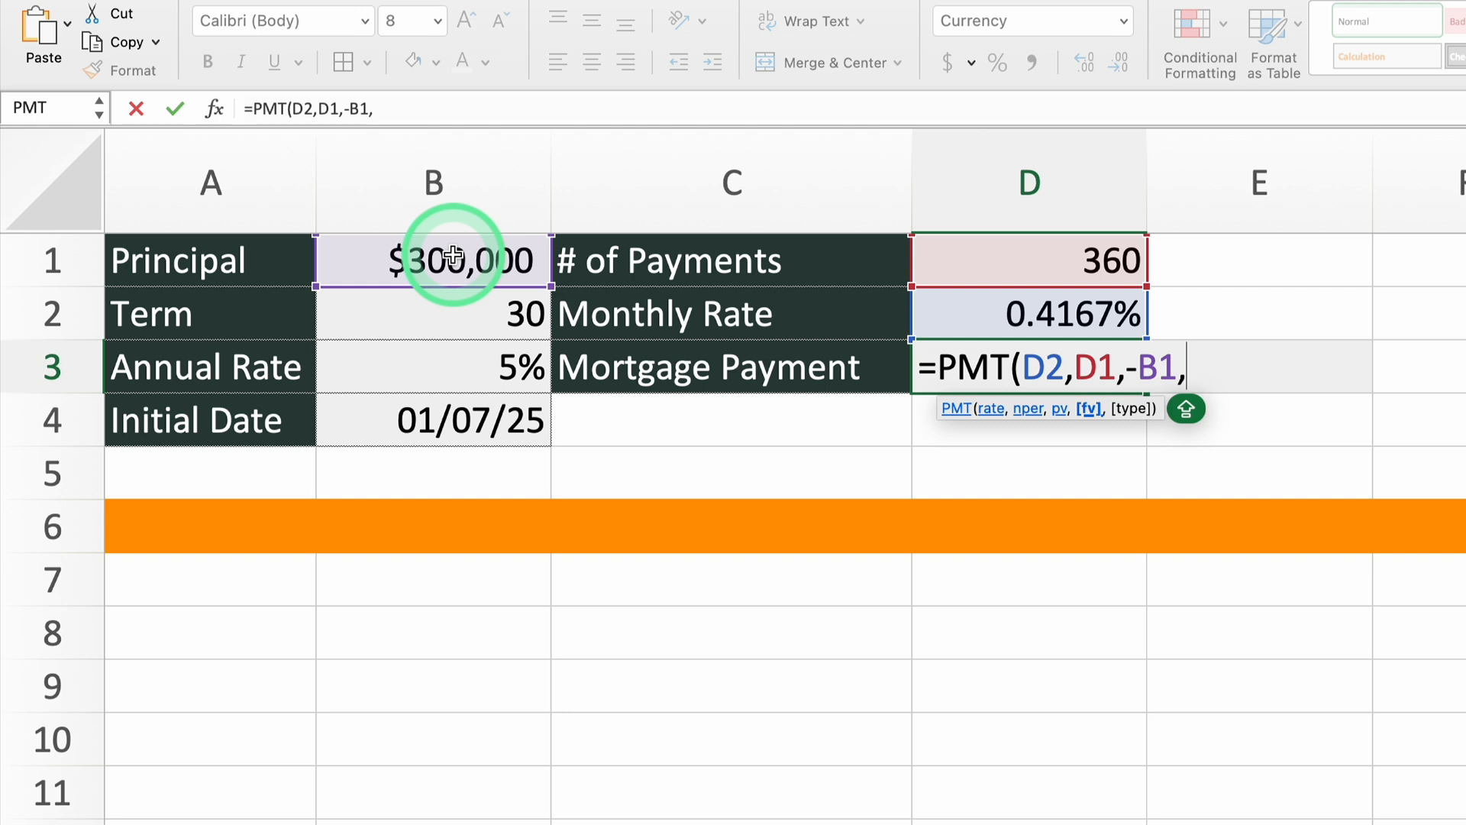
type("0)")
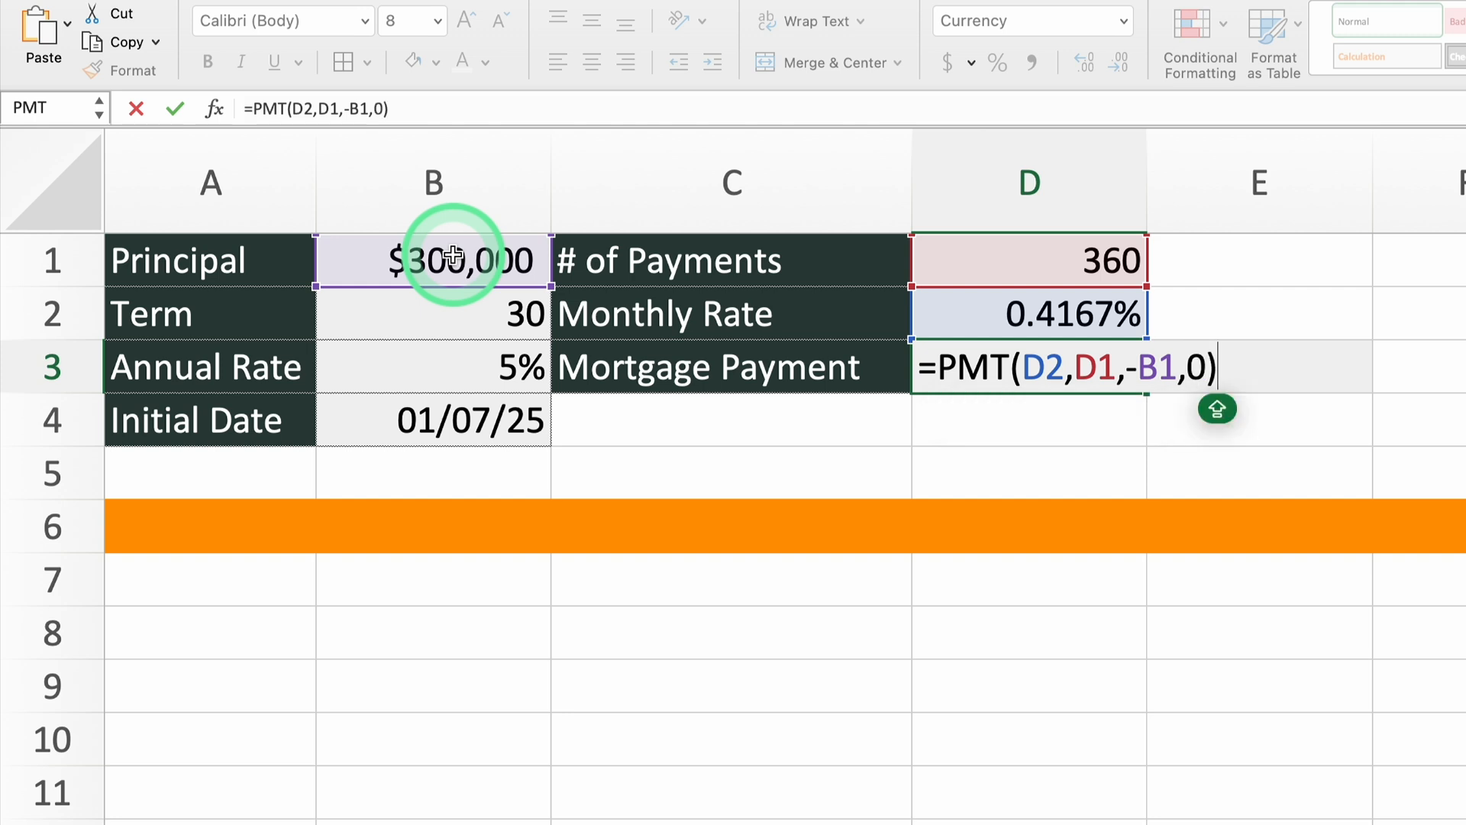
key("Return")
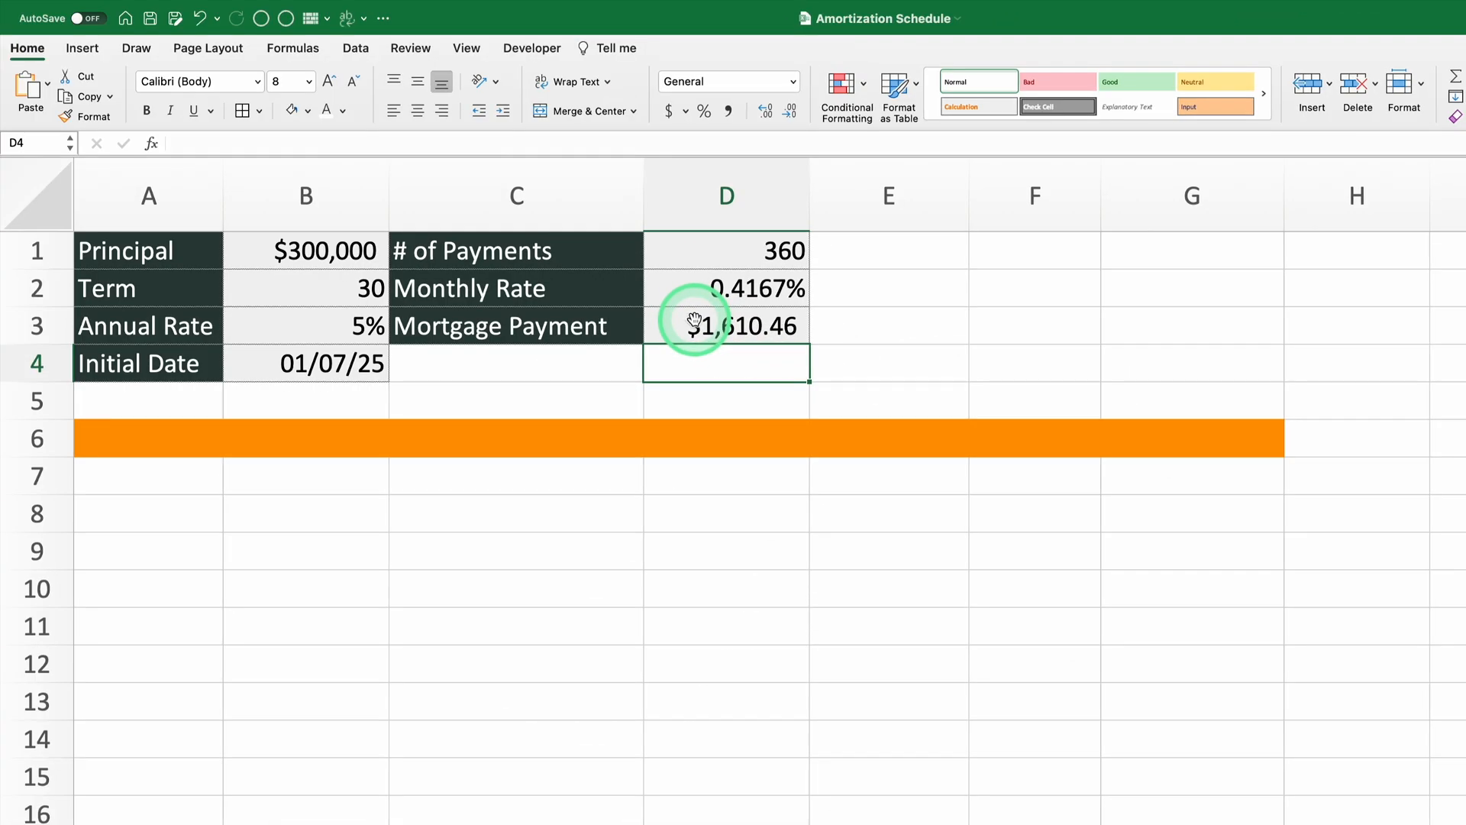
- Enter the schedule headers Payment #, Date and Beginning Balance in A6 to C6
left_click(164, 441)
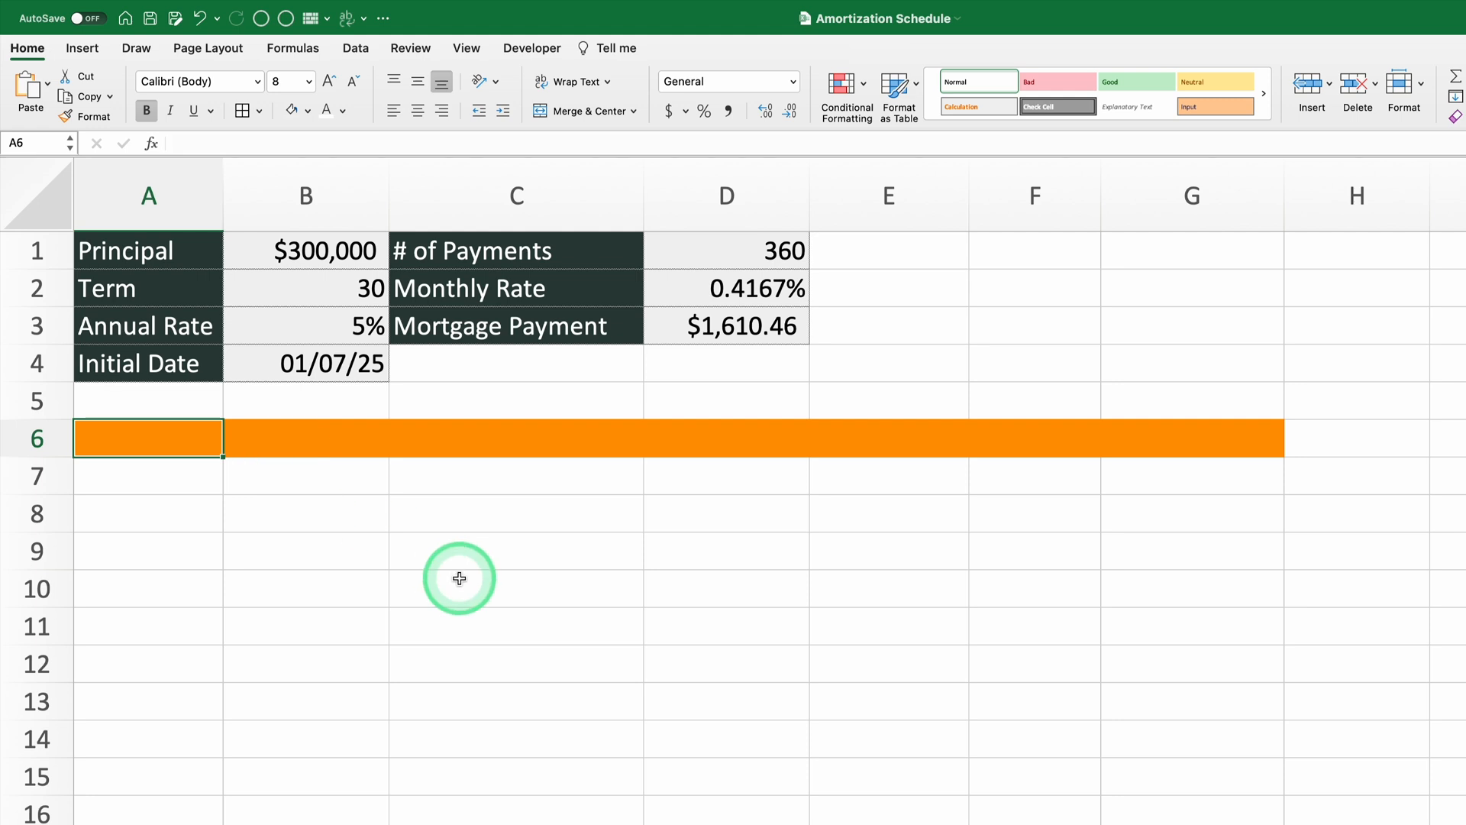
type("Payment")
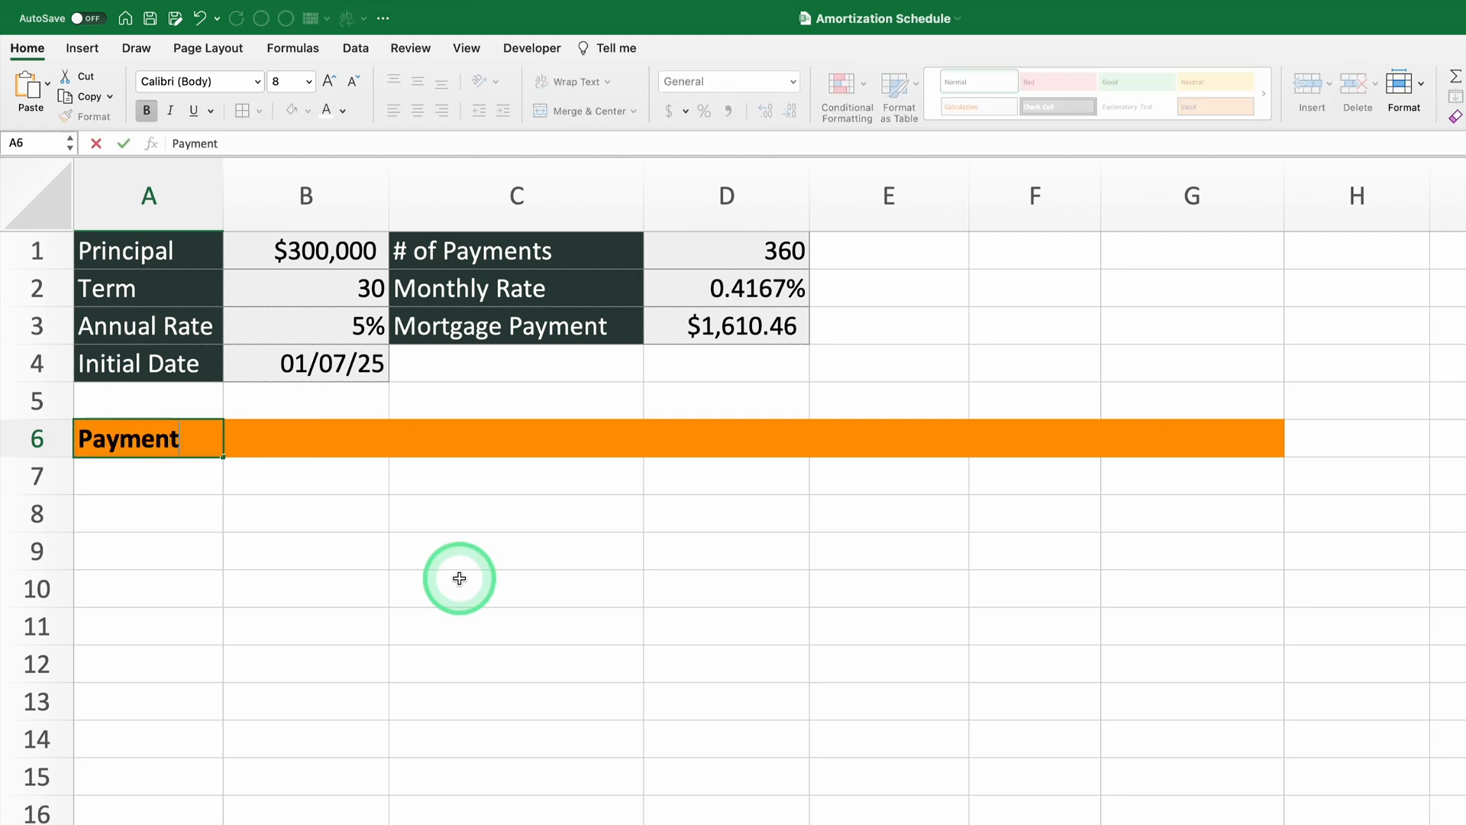
type(" #")
key("Tab")
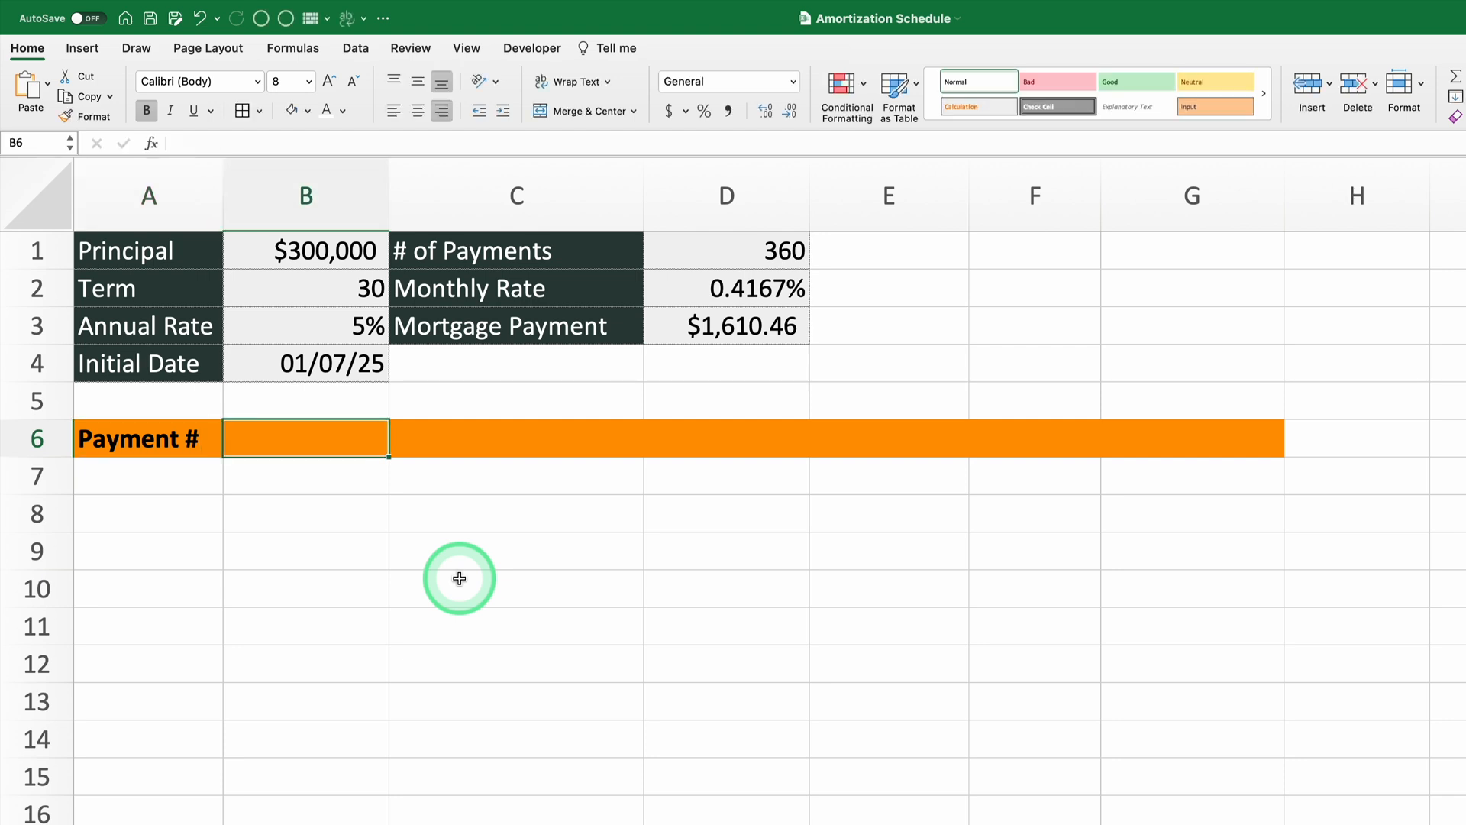
type("Date")
key("Tab")
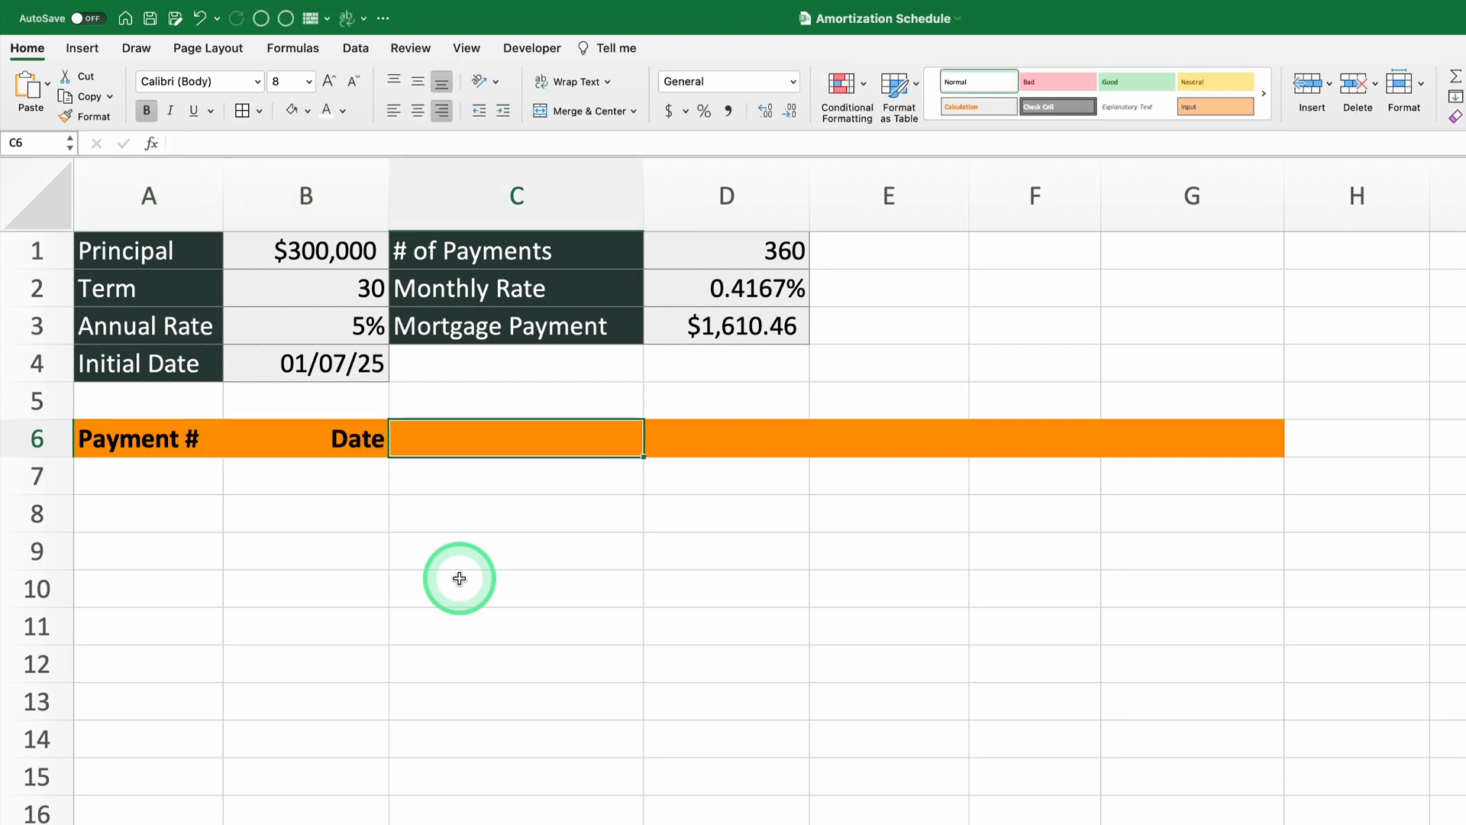
type("B")
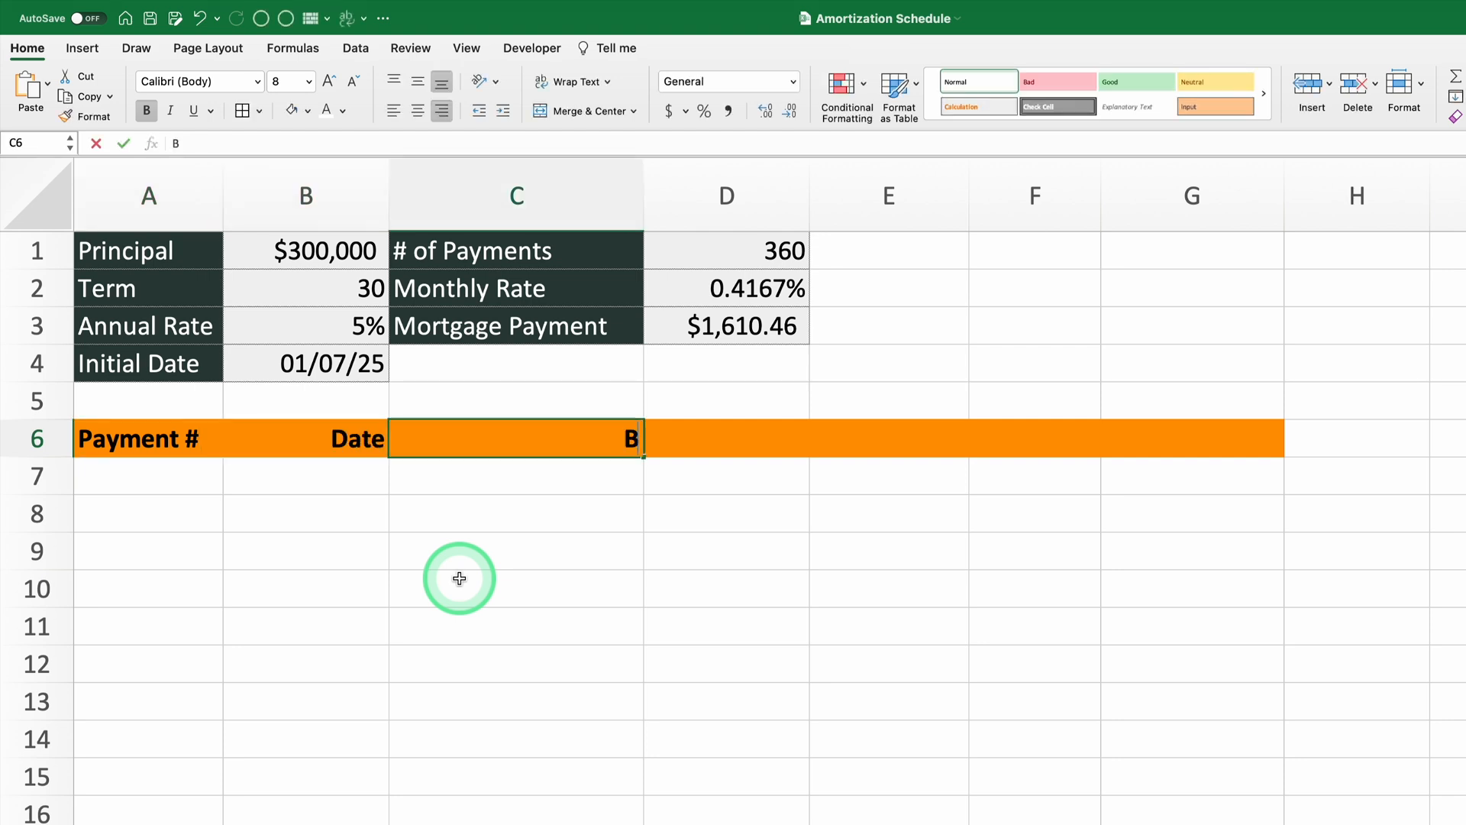
type("eginning Balance")
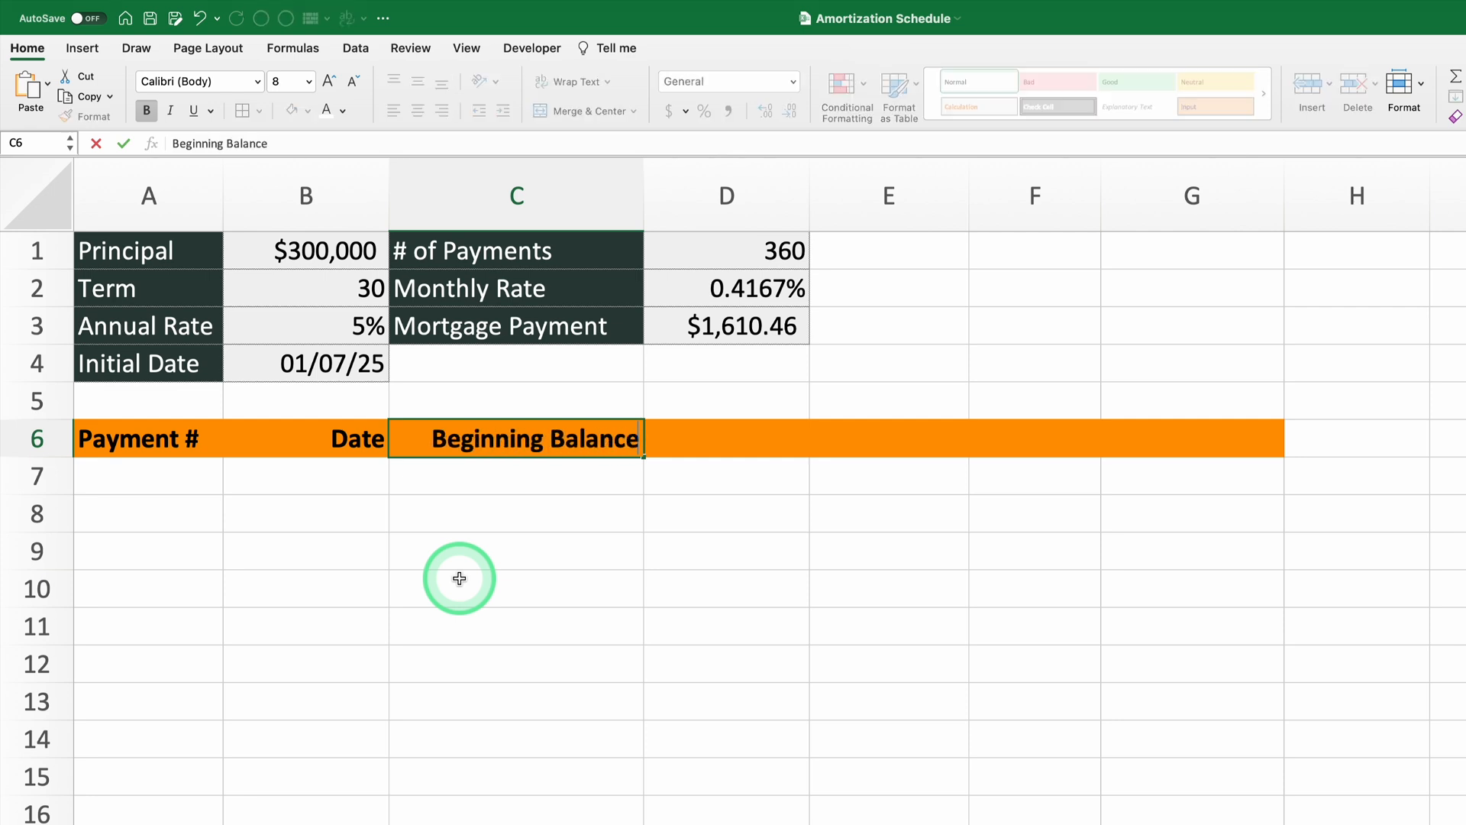
key("Tab")
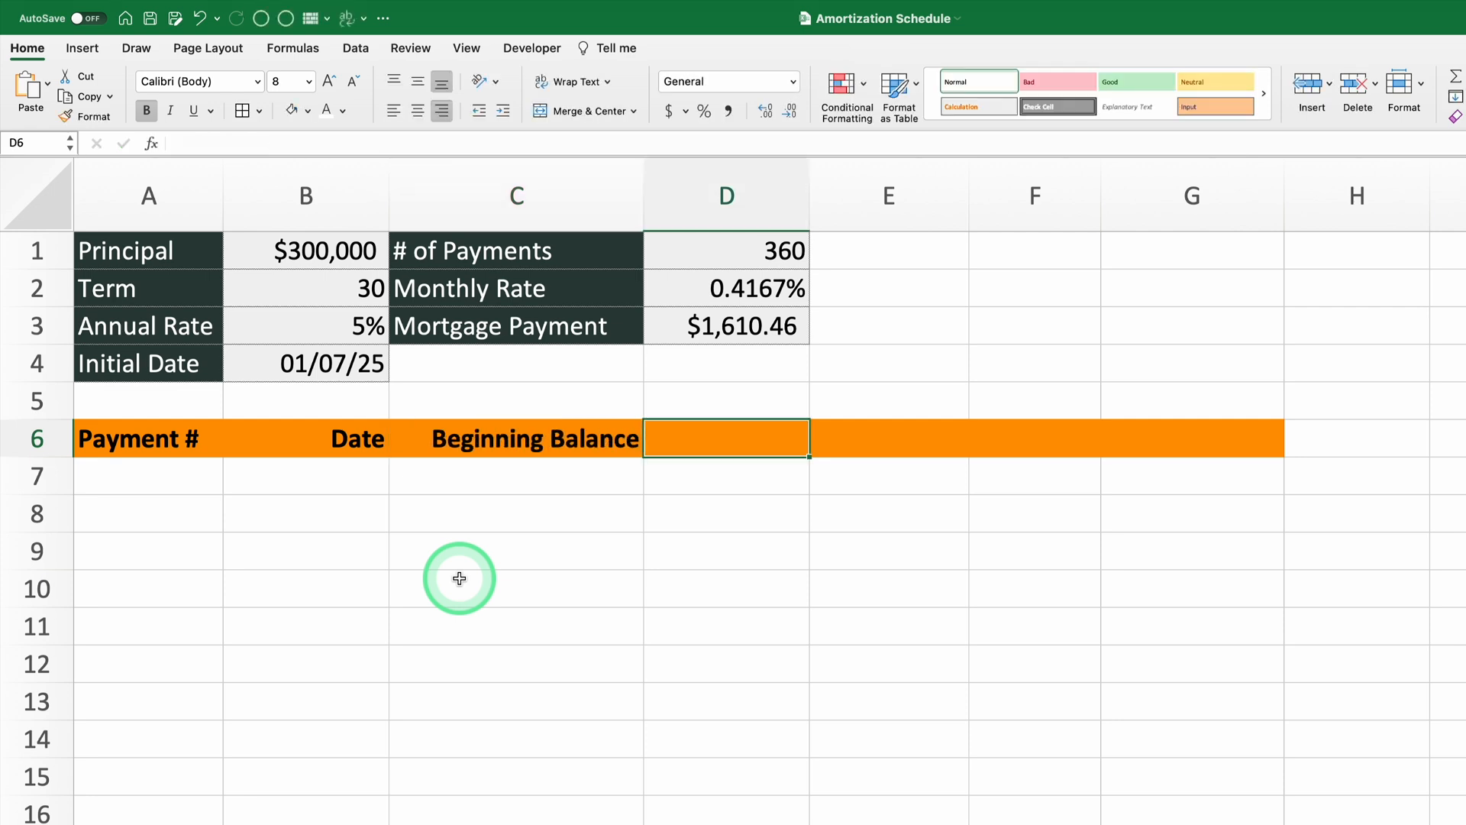
- Enter the headers Payment, Interest, Principal and Ending Balance in D6 to G6
type("Payment")
key("Tab")
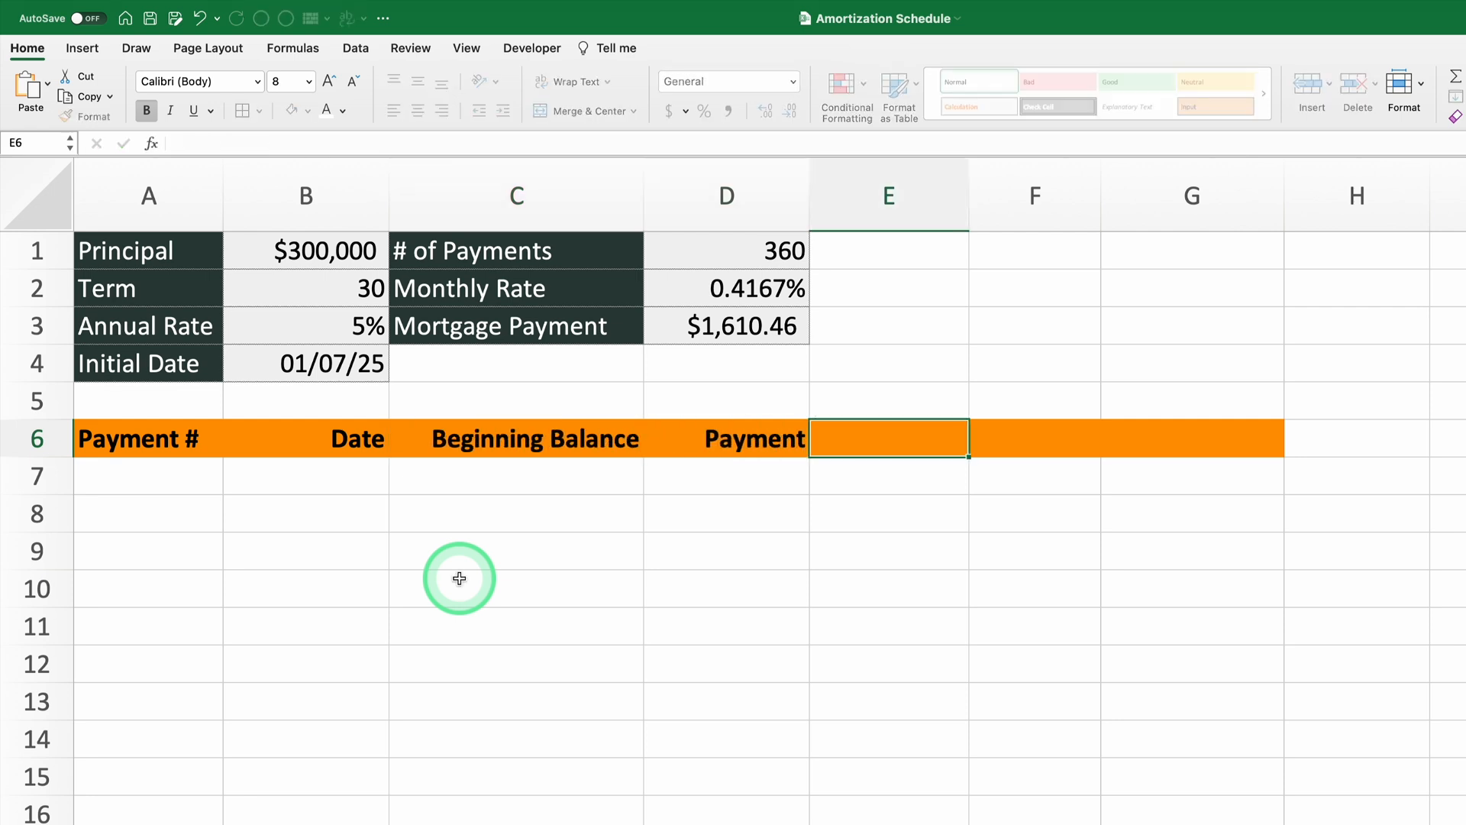
type("Interest")
key("Tab")
type("Principal")
key("Tab")
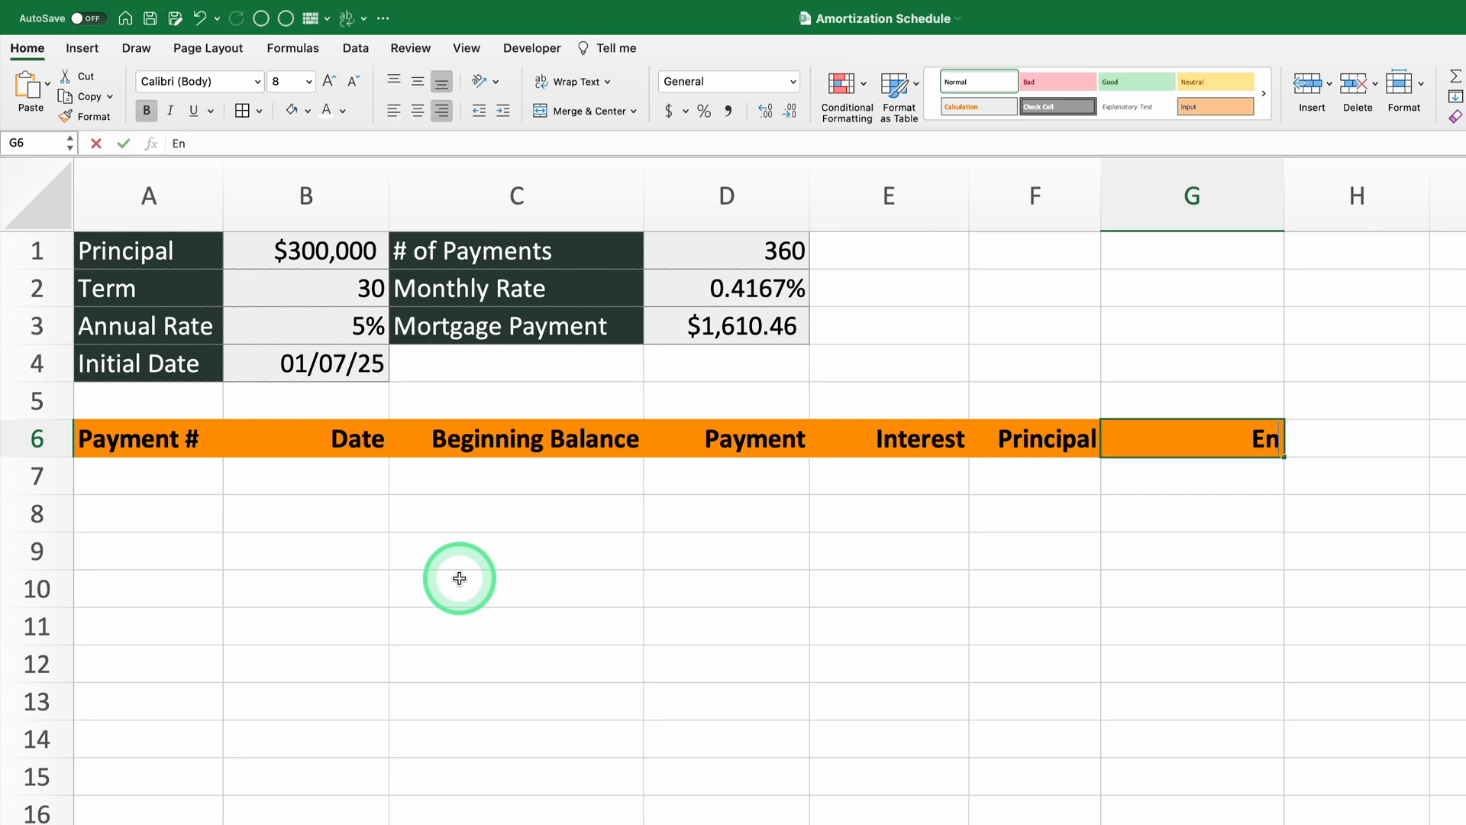
type("alance")
key("Return")
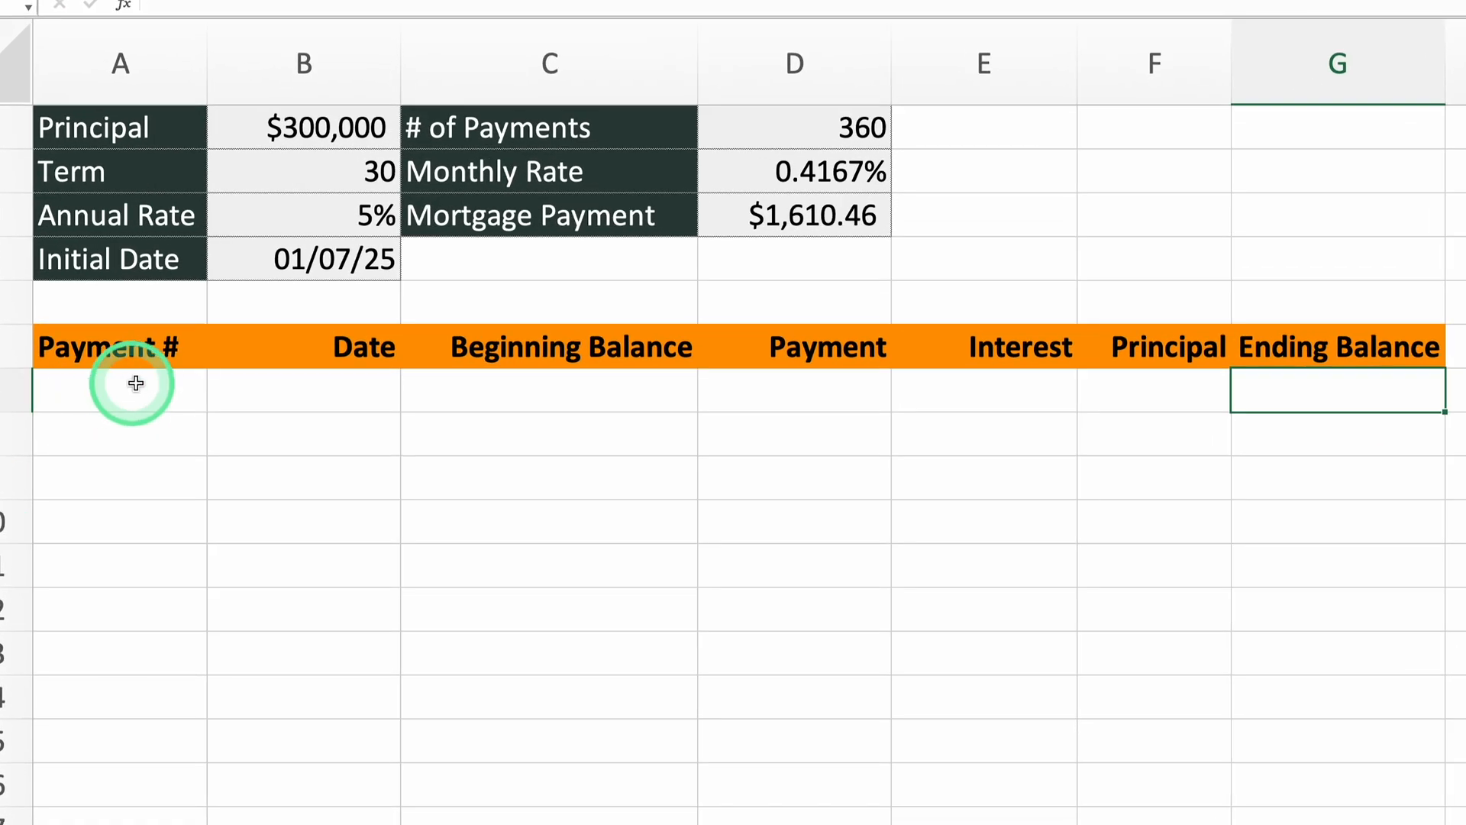
- Enter the first payment numbers 1, 2 and 3 in A7 to A9
left_click(136, 382)
type("1")
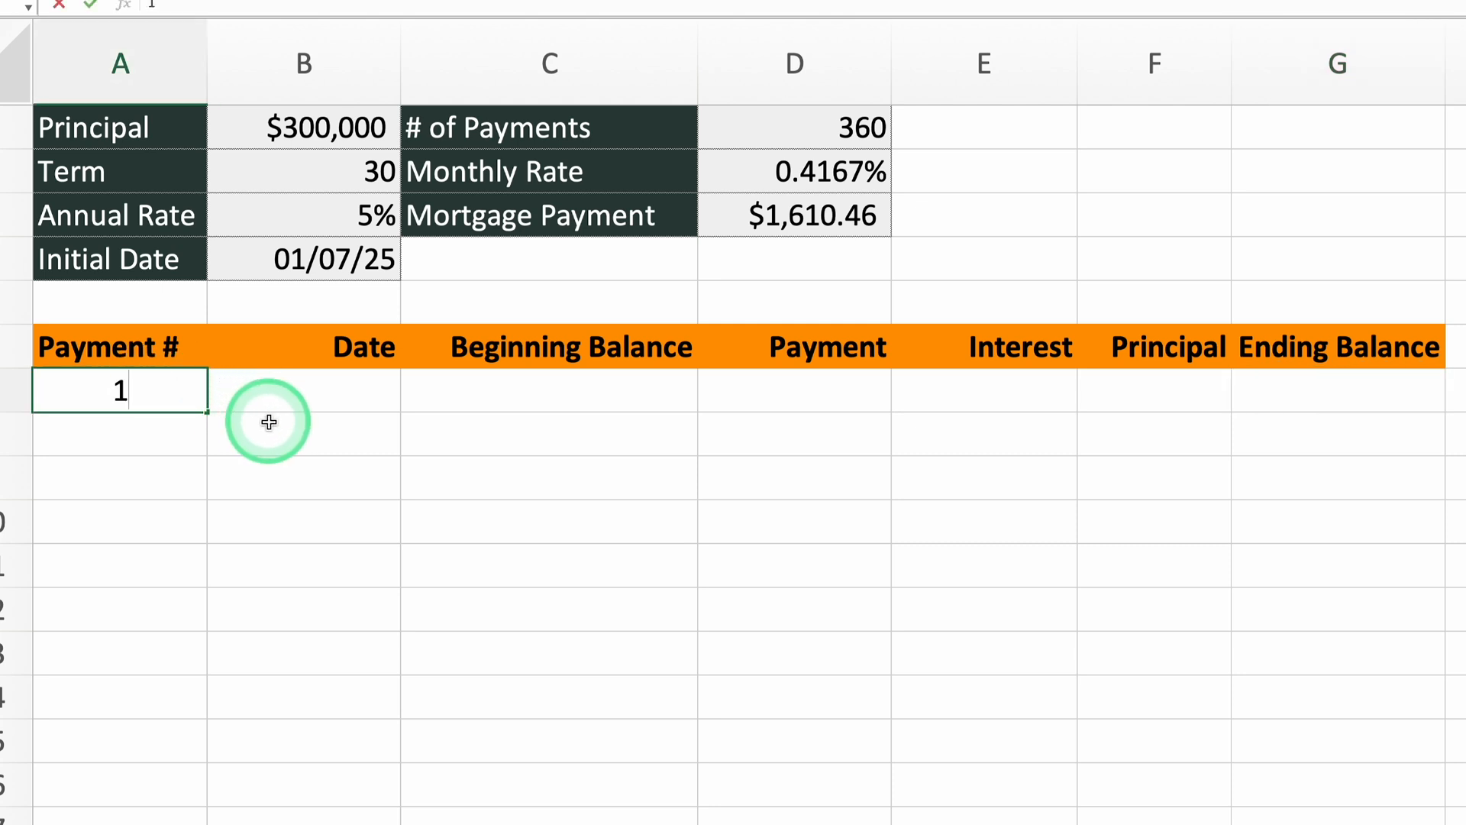
left_click(172, 445)
type("2")
left_click(162, 485)
type("3")
left_click(268, 522)
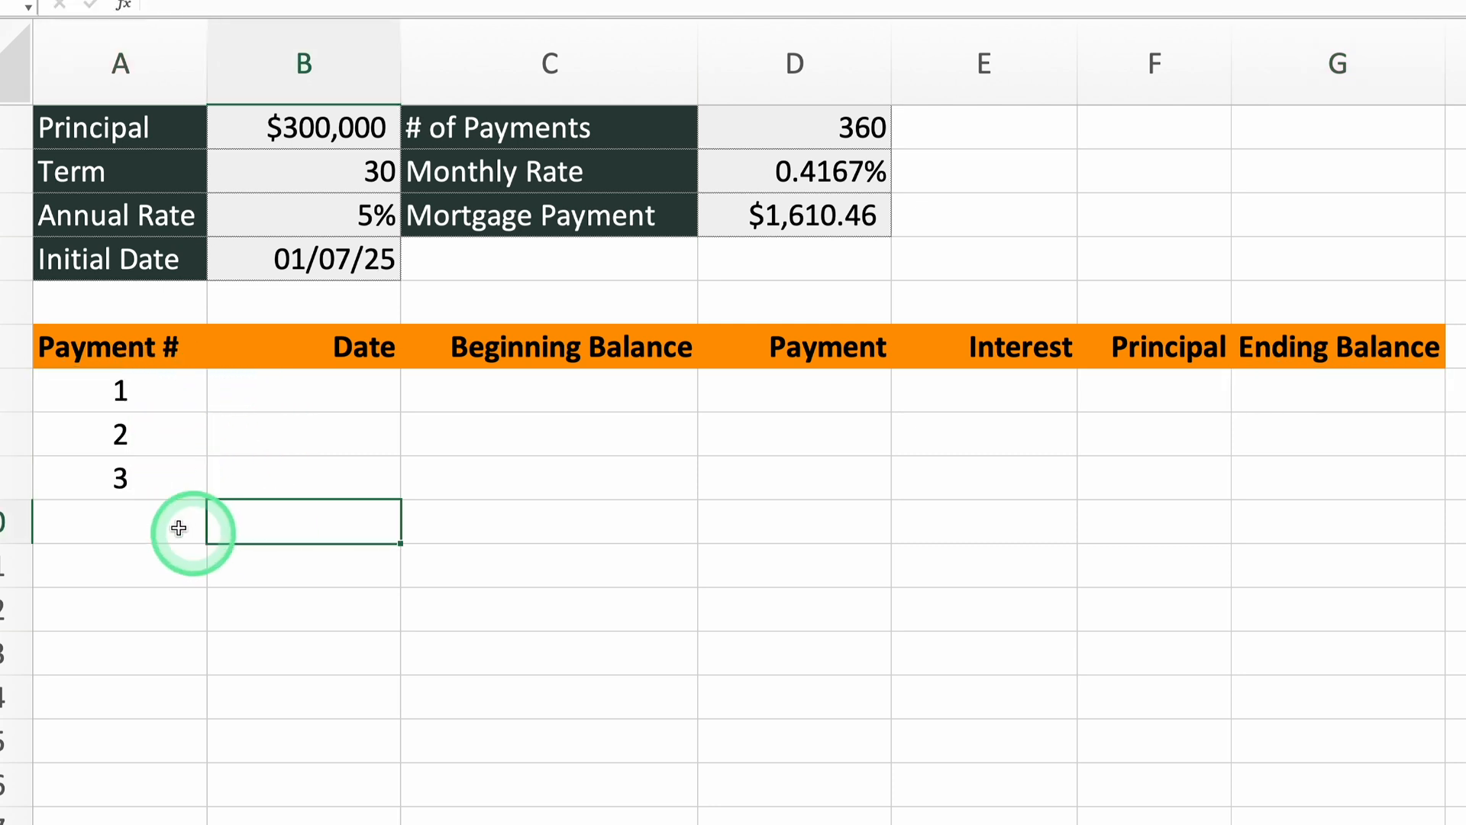
- Extend the payment number series from A7:A9 down to 360 in A366
left_click_drag(147, 408, 202, 489)
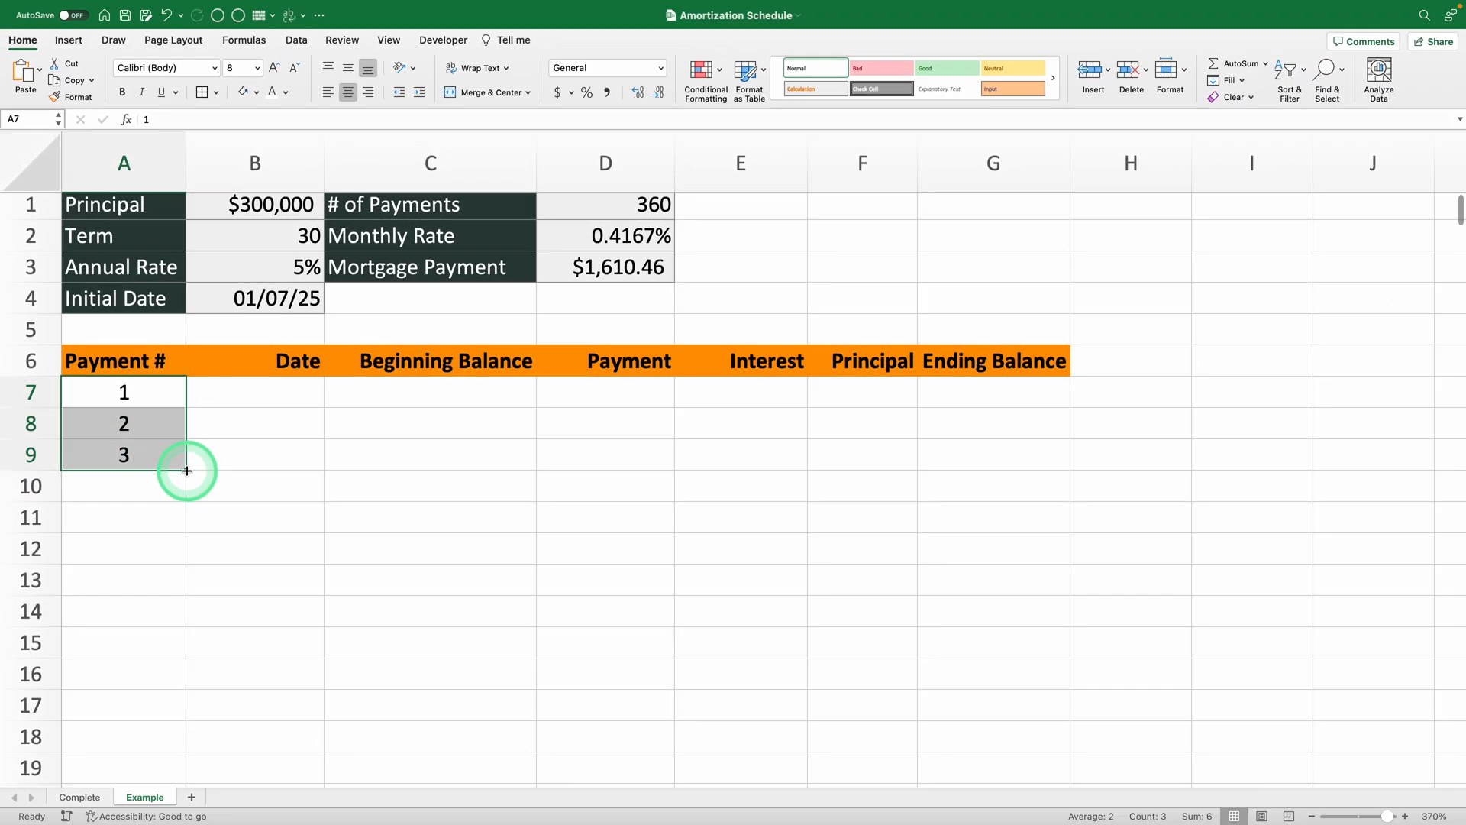
left_click_drag(187, 472, 160, 723)
left_click(157, 644)
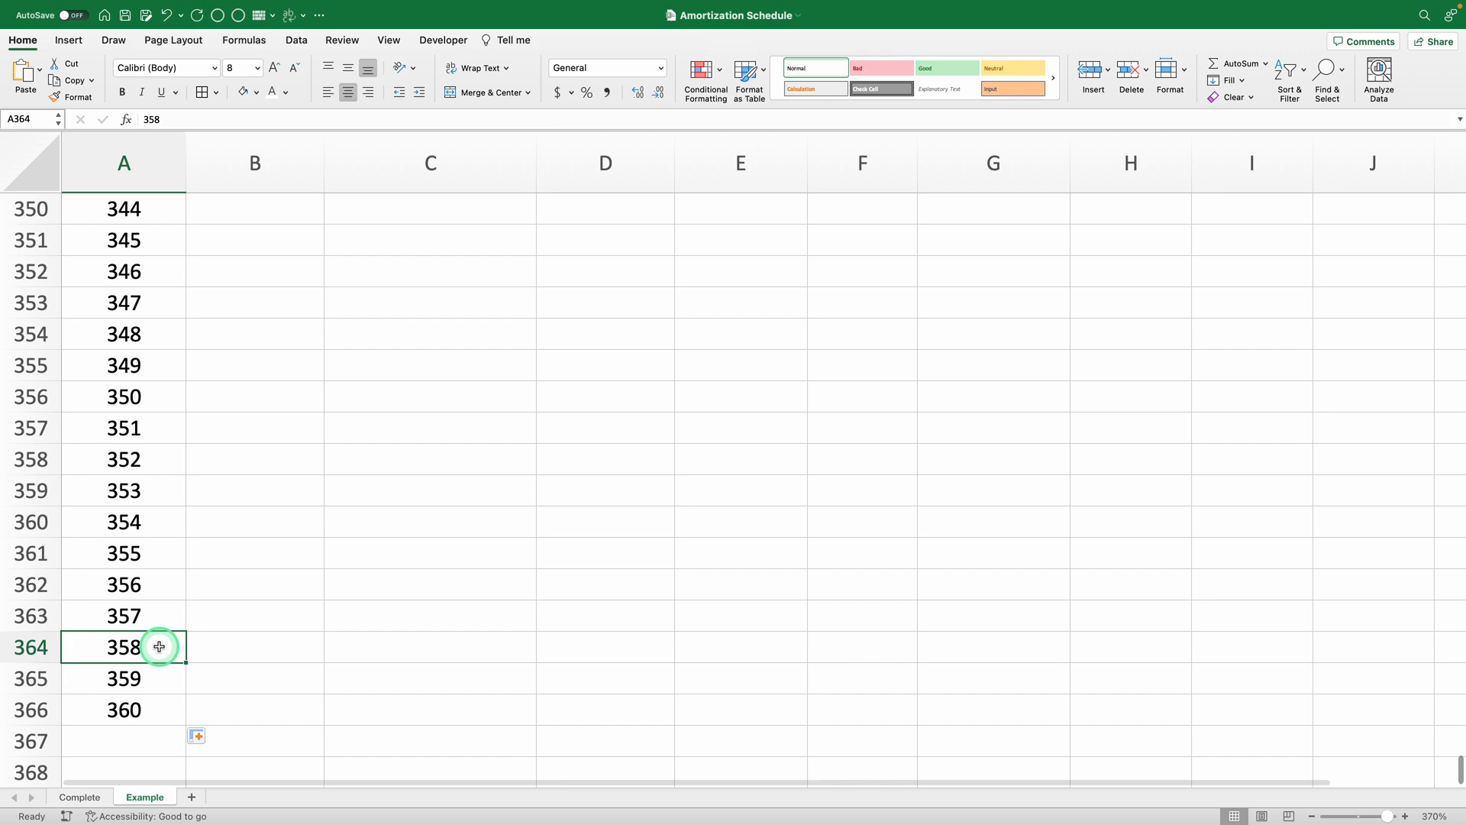
- Link the first payment date in B7 to the initial date with the formula =B4
key("super+shift+Up")
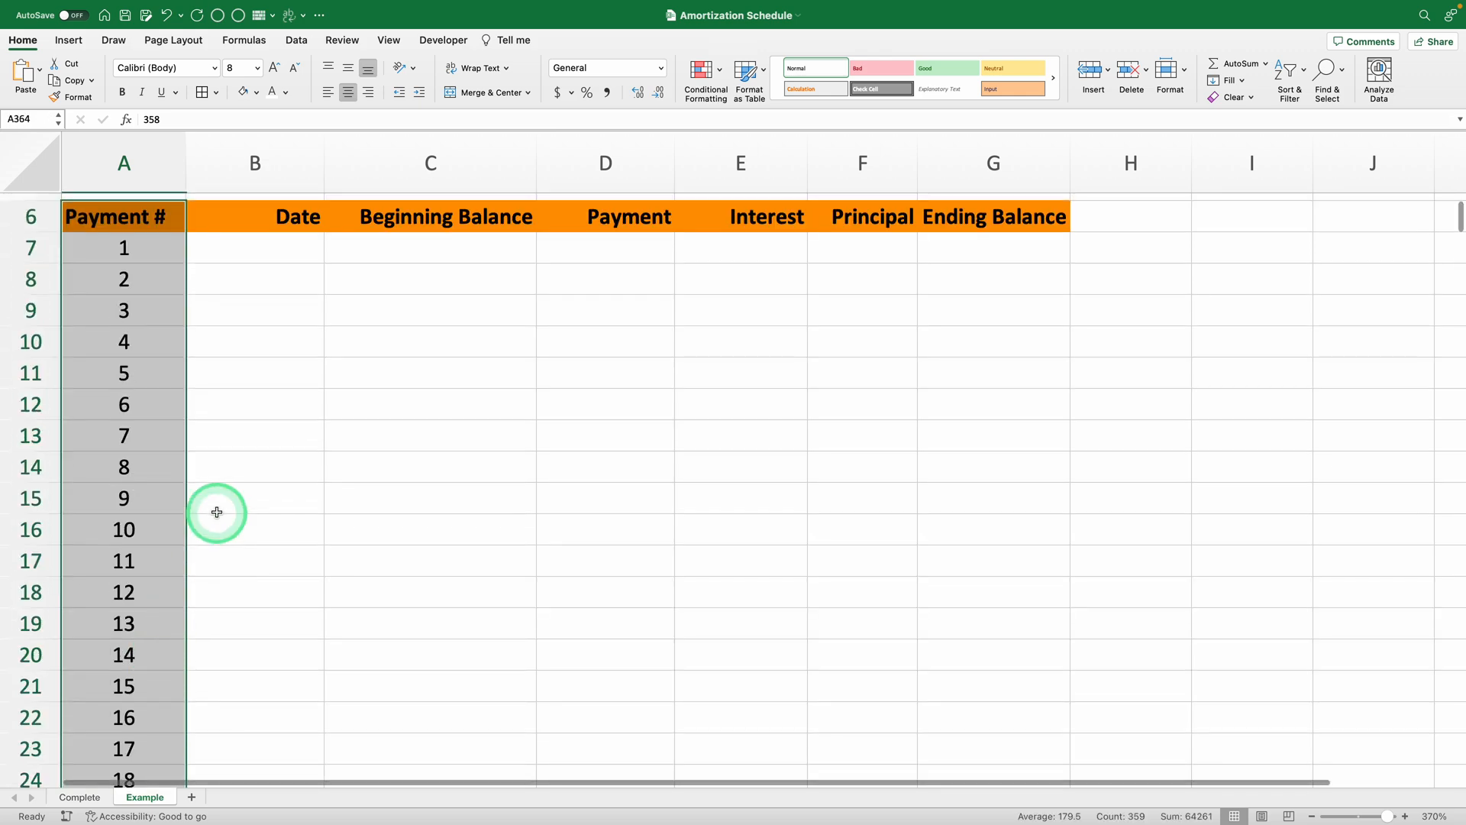
scroll(214, 511, "up", 5)
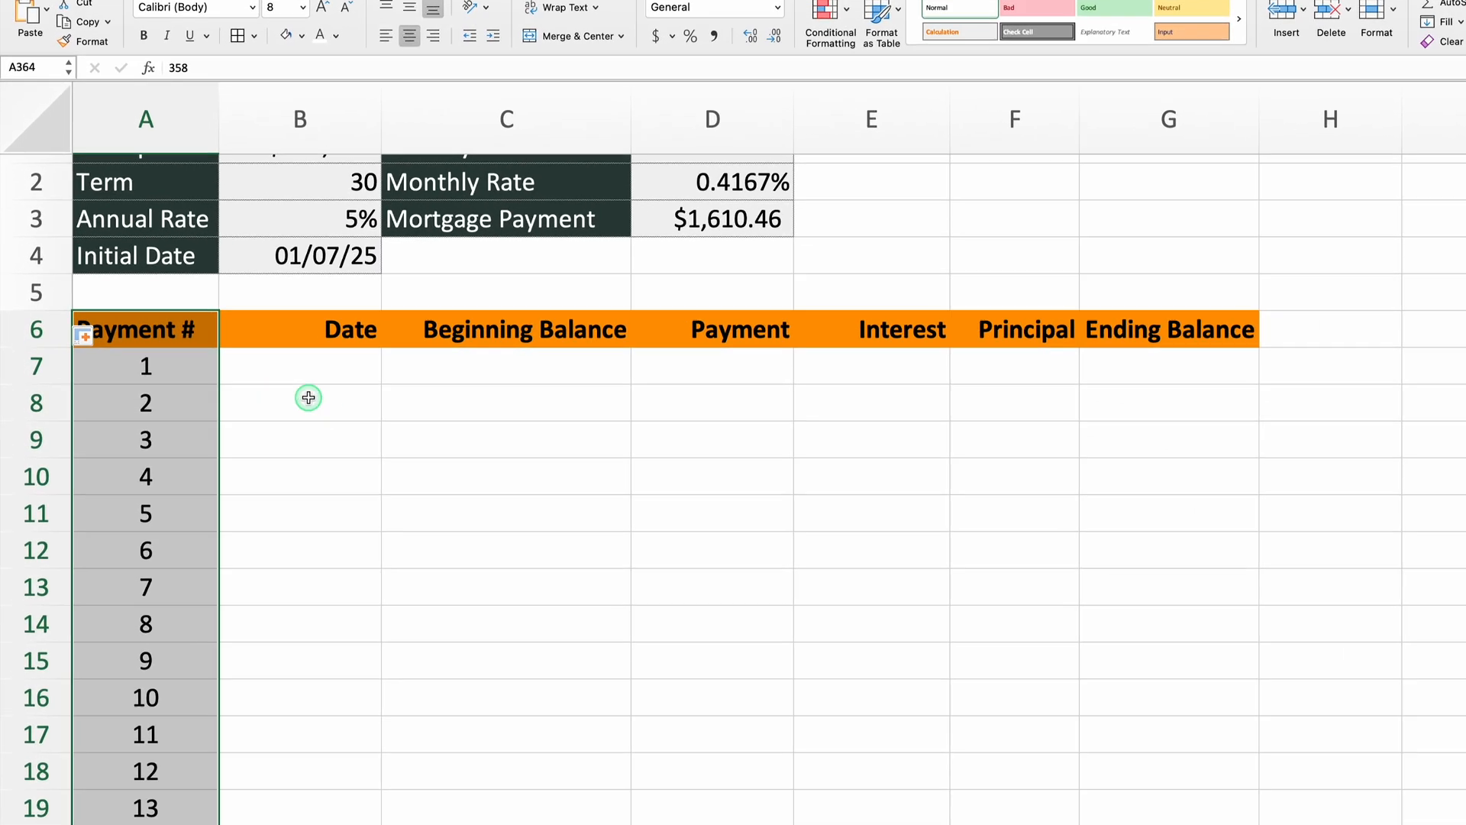
left_click(308, 397)
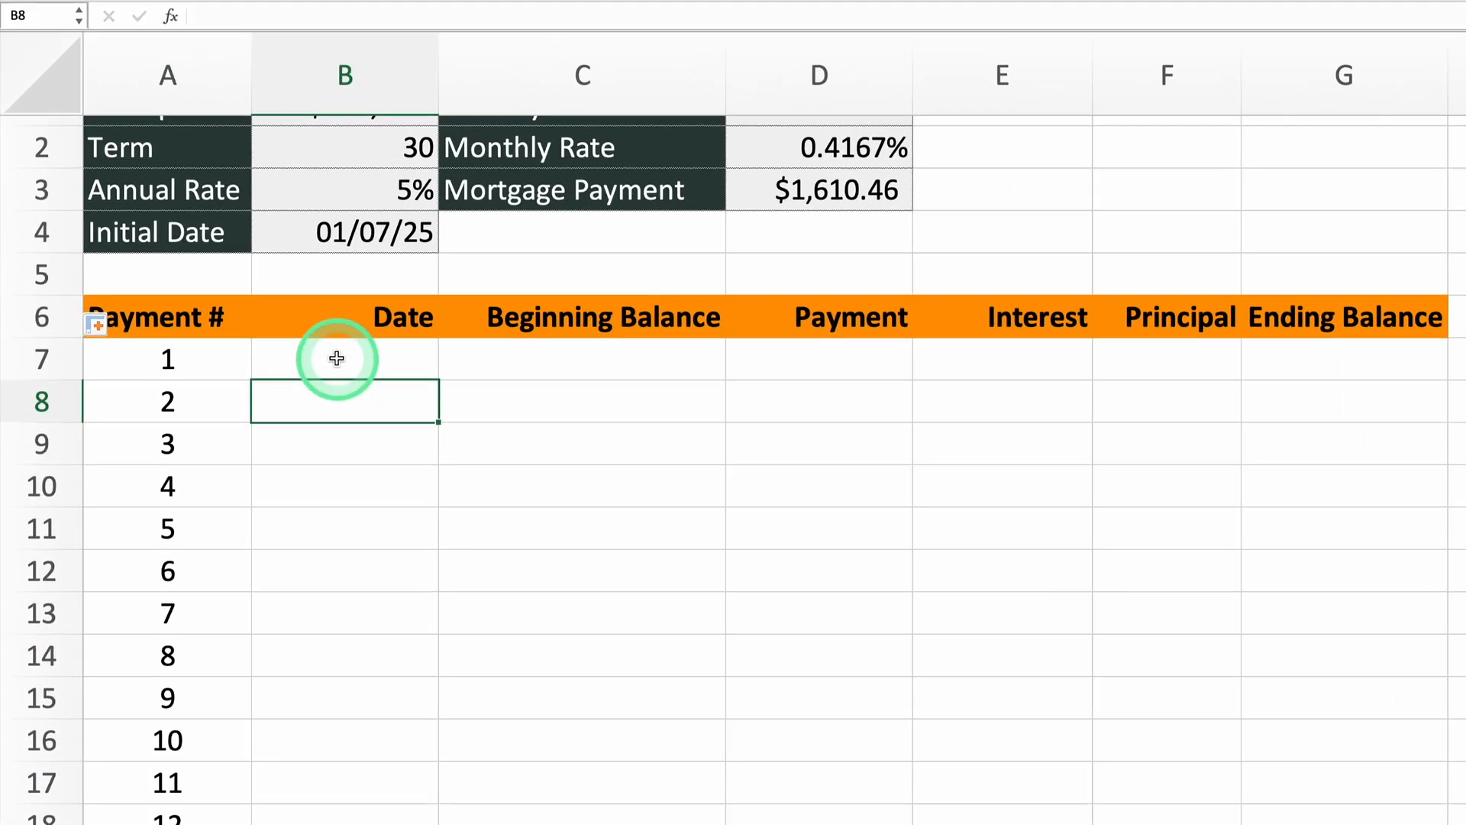
left_click(292, 365)
type("=")
left_click(384, 225)
key("Return")
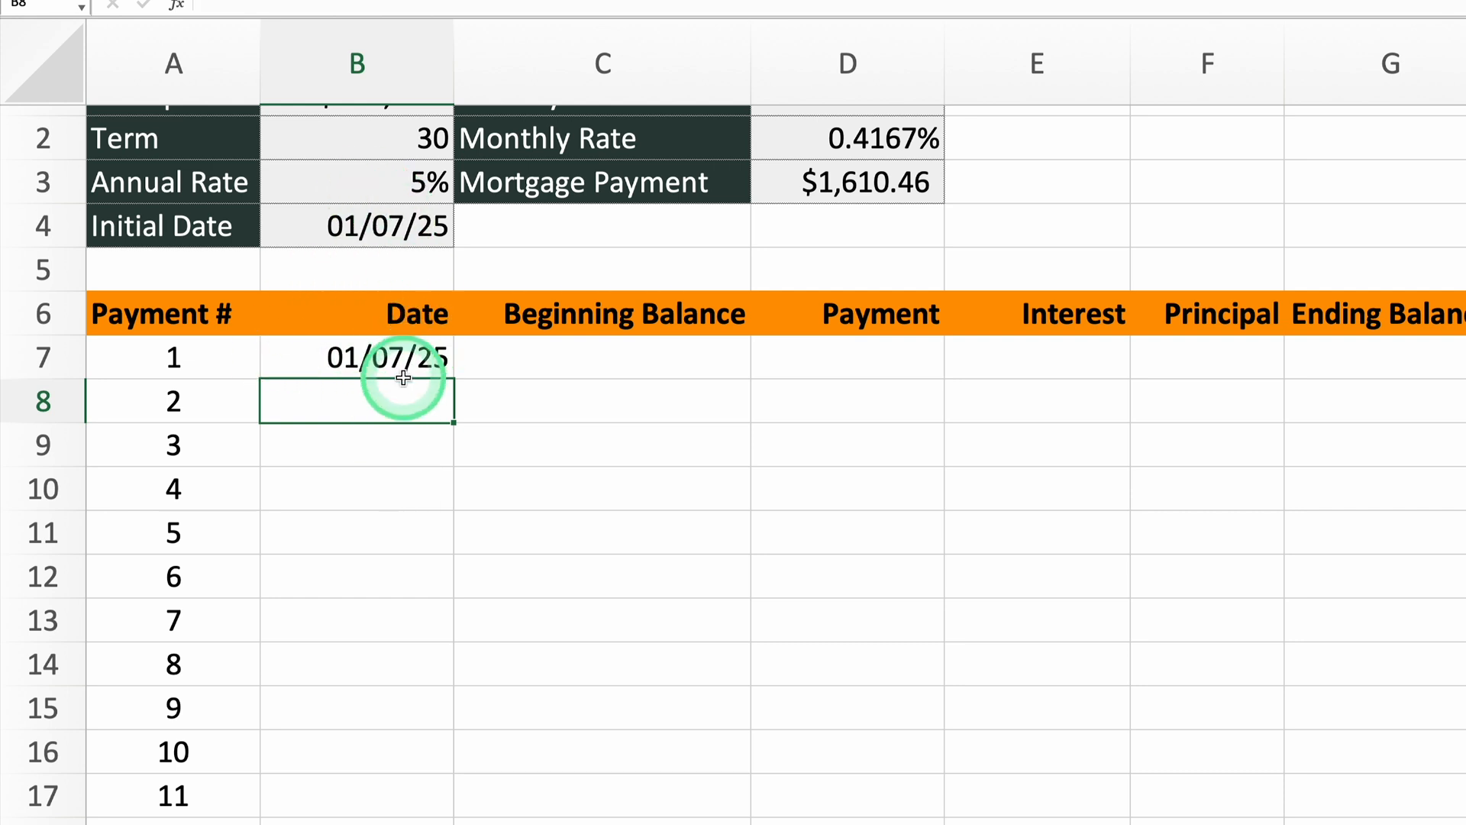
- Calculate the second payment date in B8 with the formula =EDATE(B7,1)
scroll(403, 377, "up", 1)
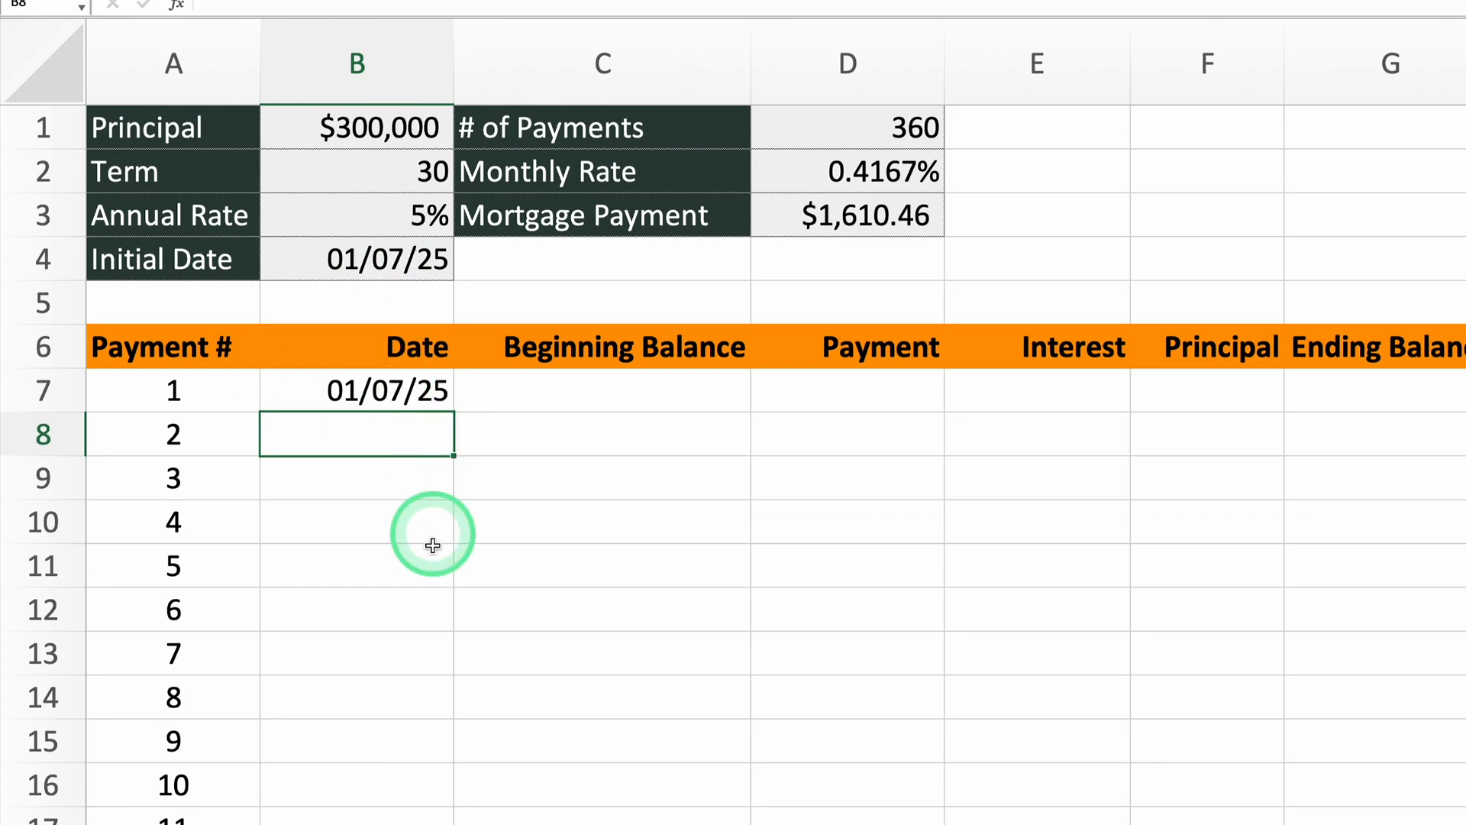
type("edate(")
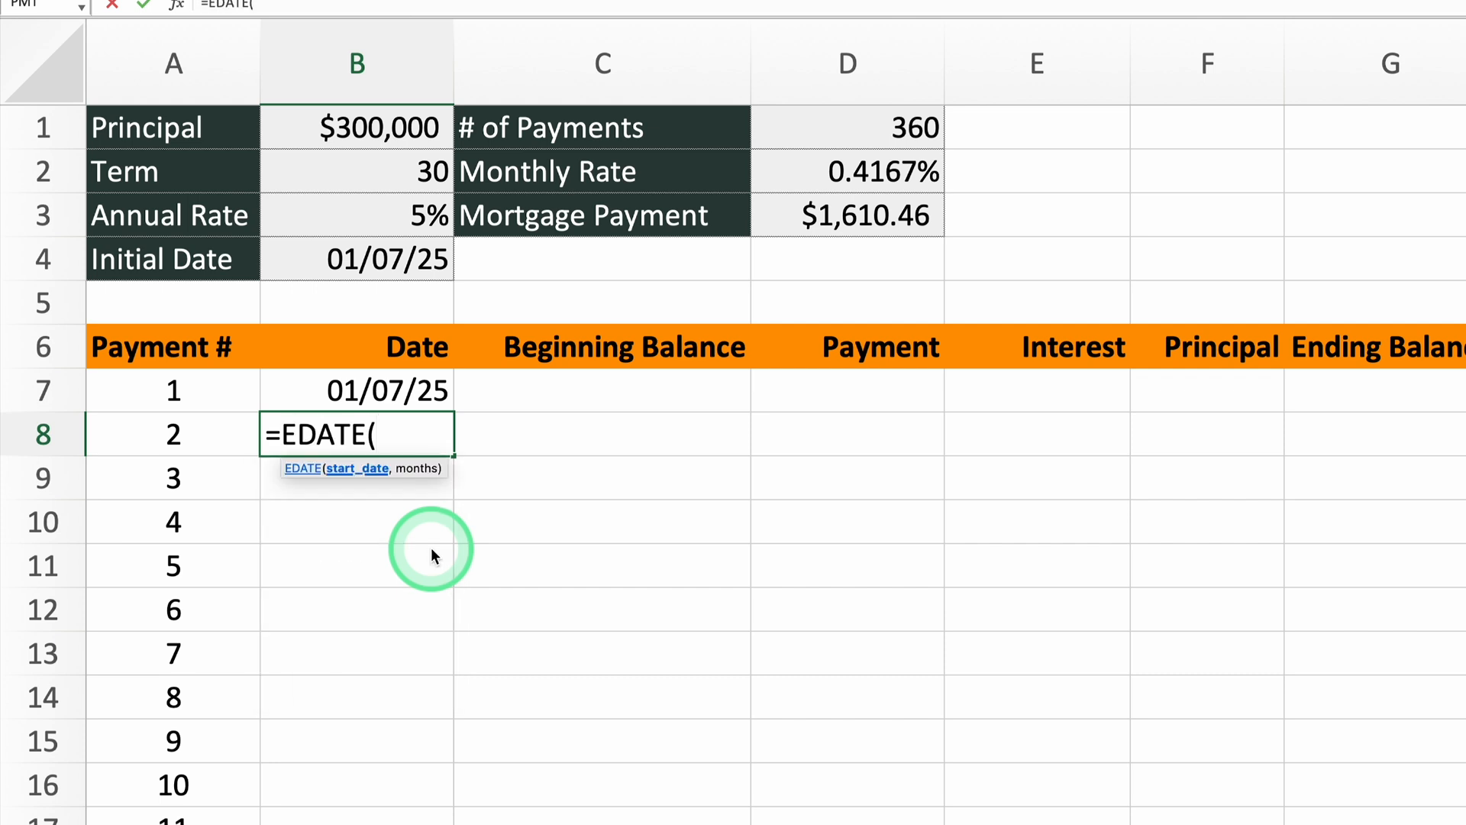
left_click(355, 397)
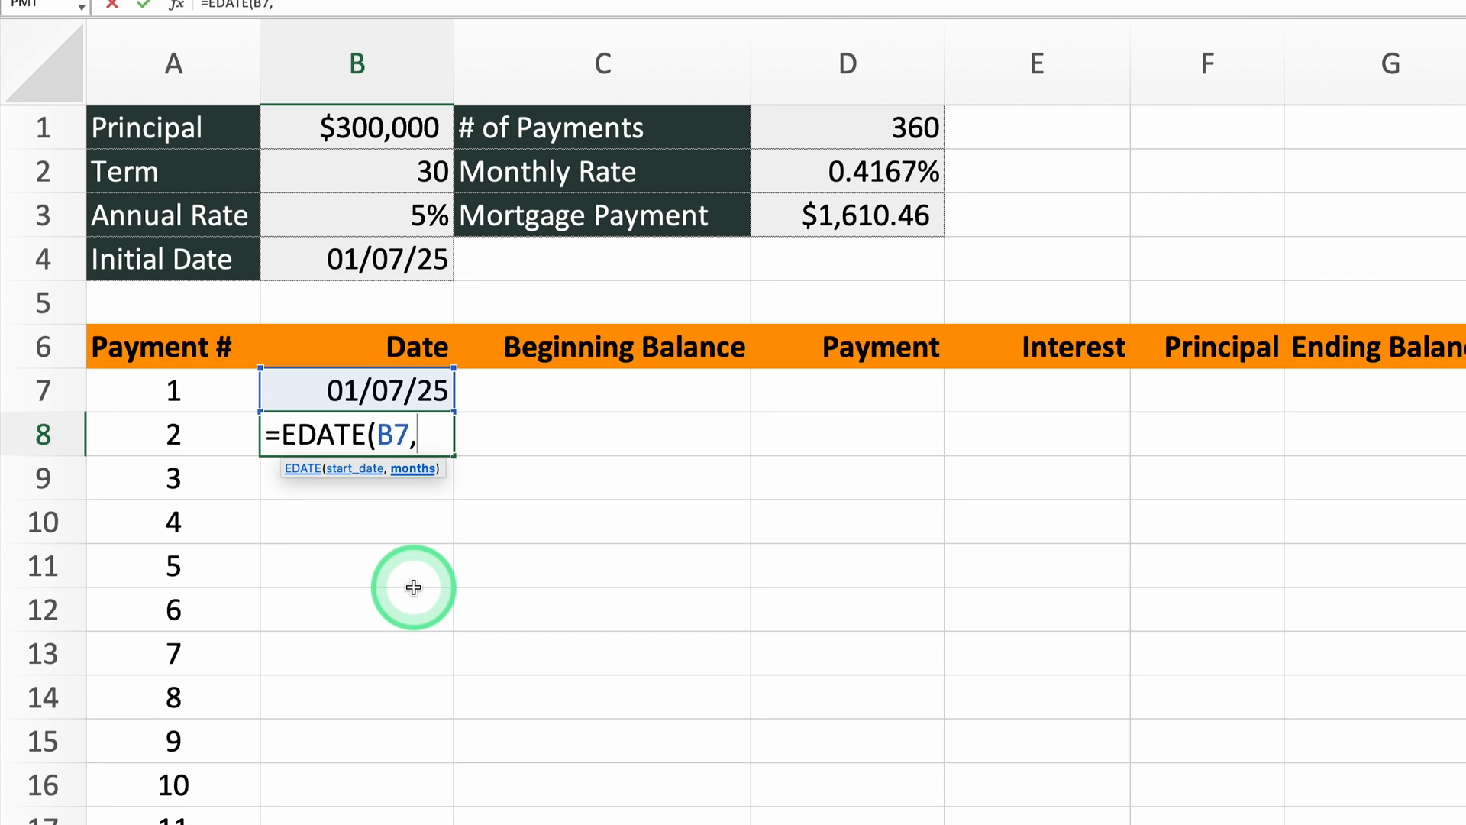
type(",1)")
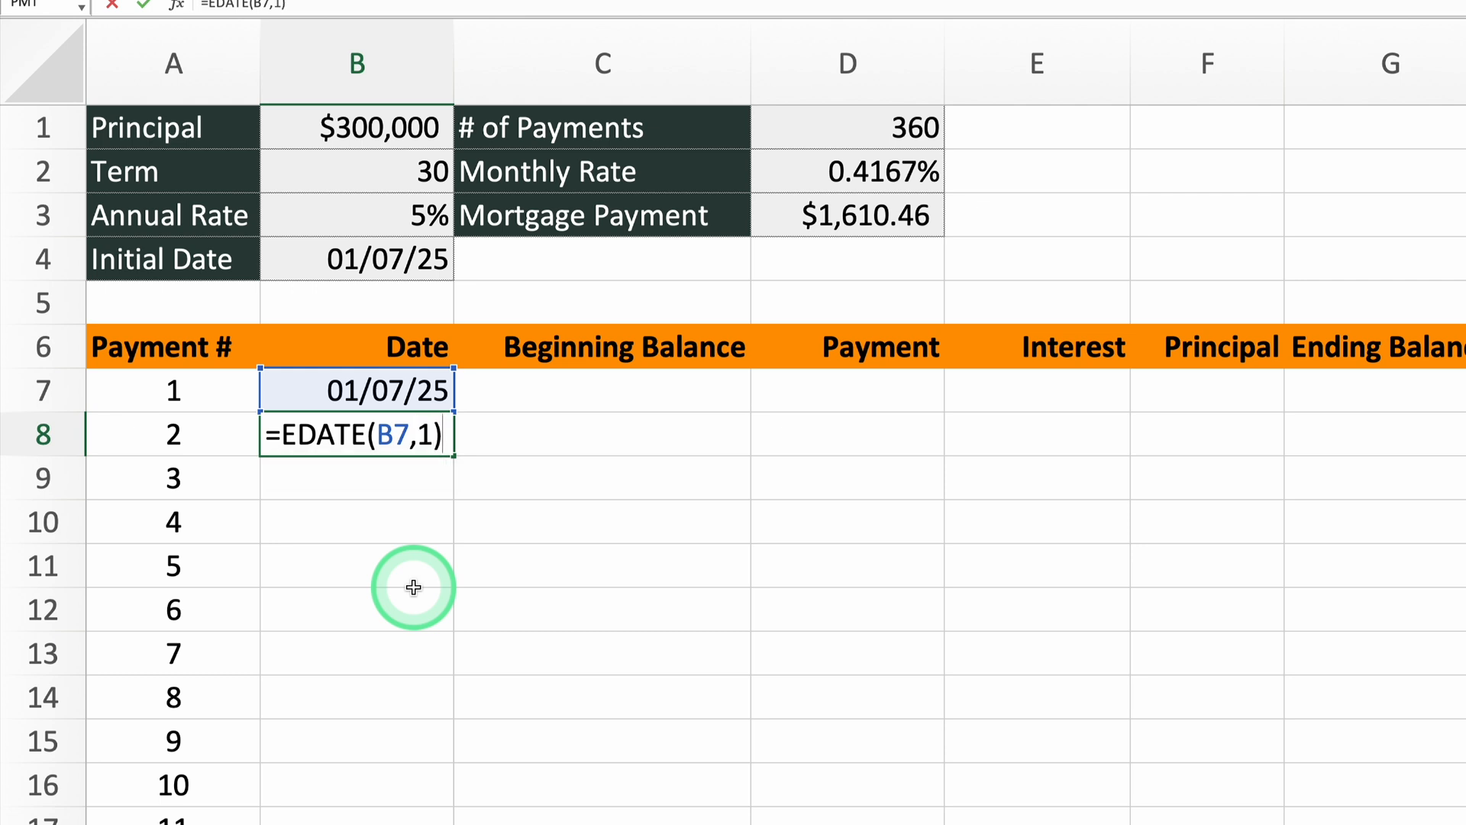
key("Return")
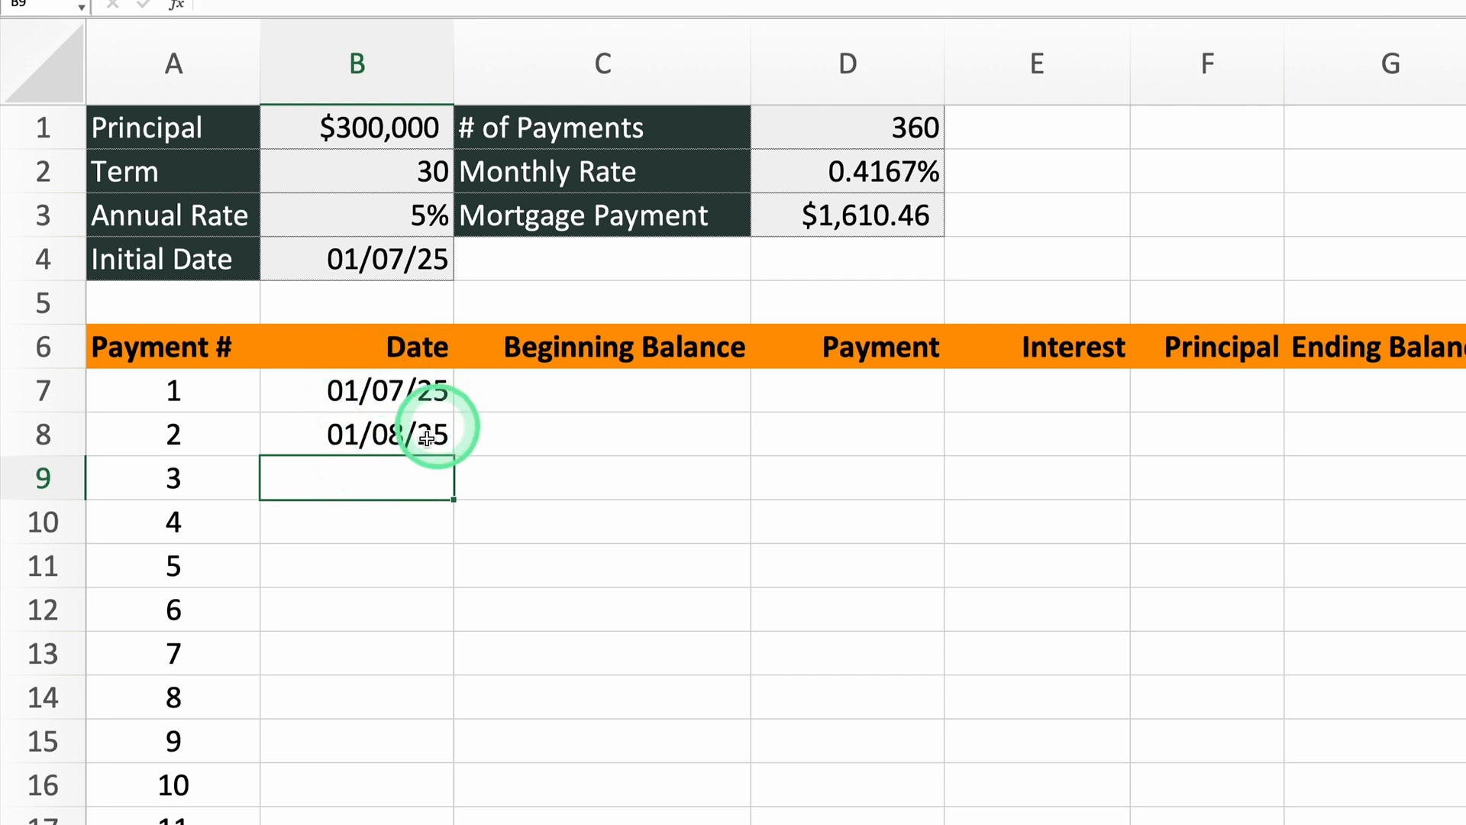
- Fill the monthly date formula from B8 down the Date column to the last payment row
left_click(388, 434)
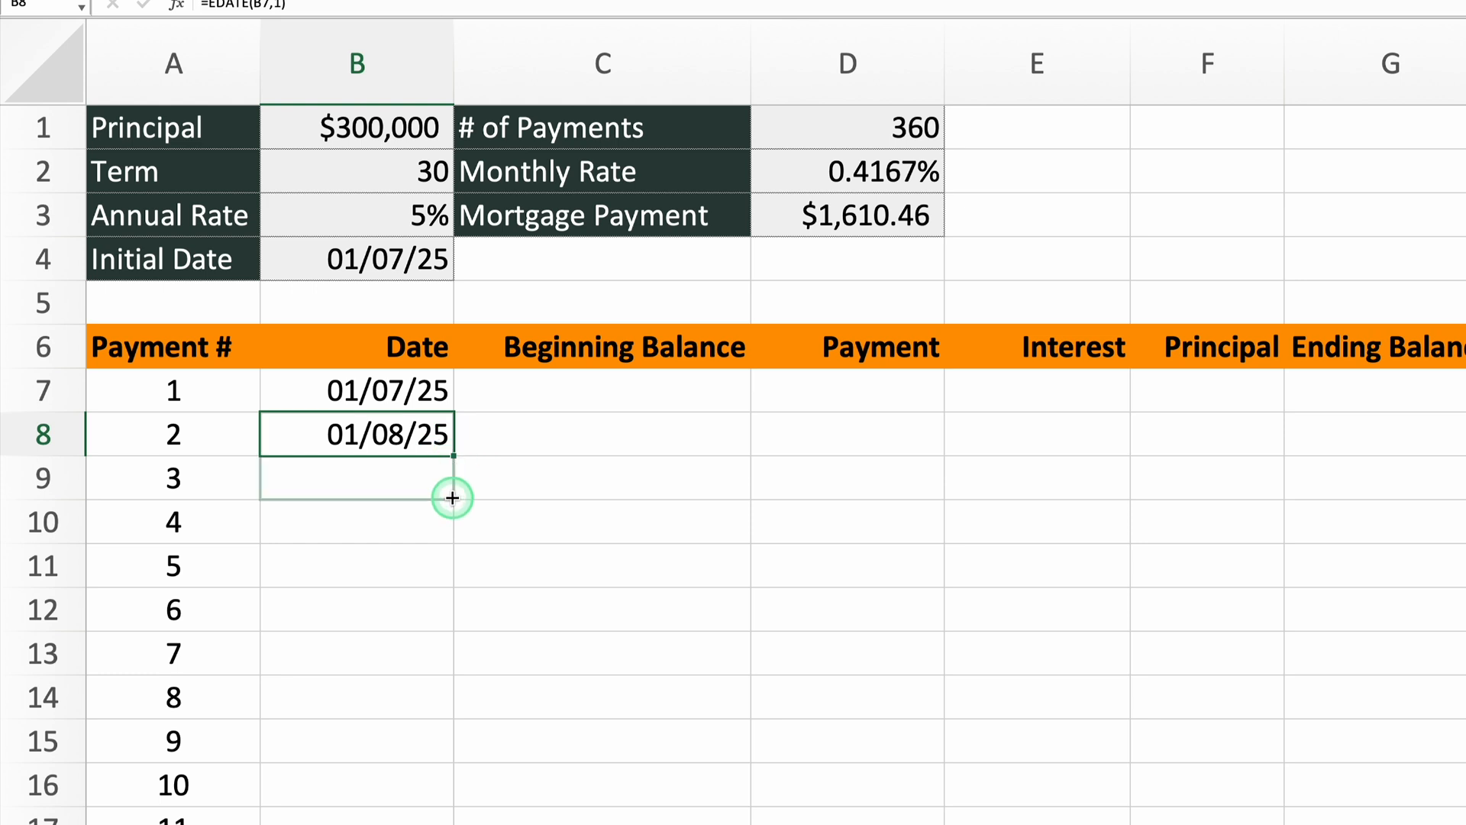
left_click_drag(452, 498, 453, 494)
left_click(379, 509)
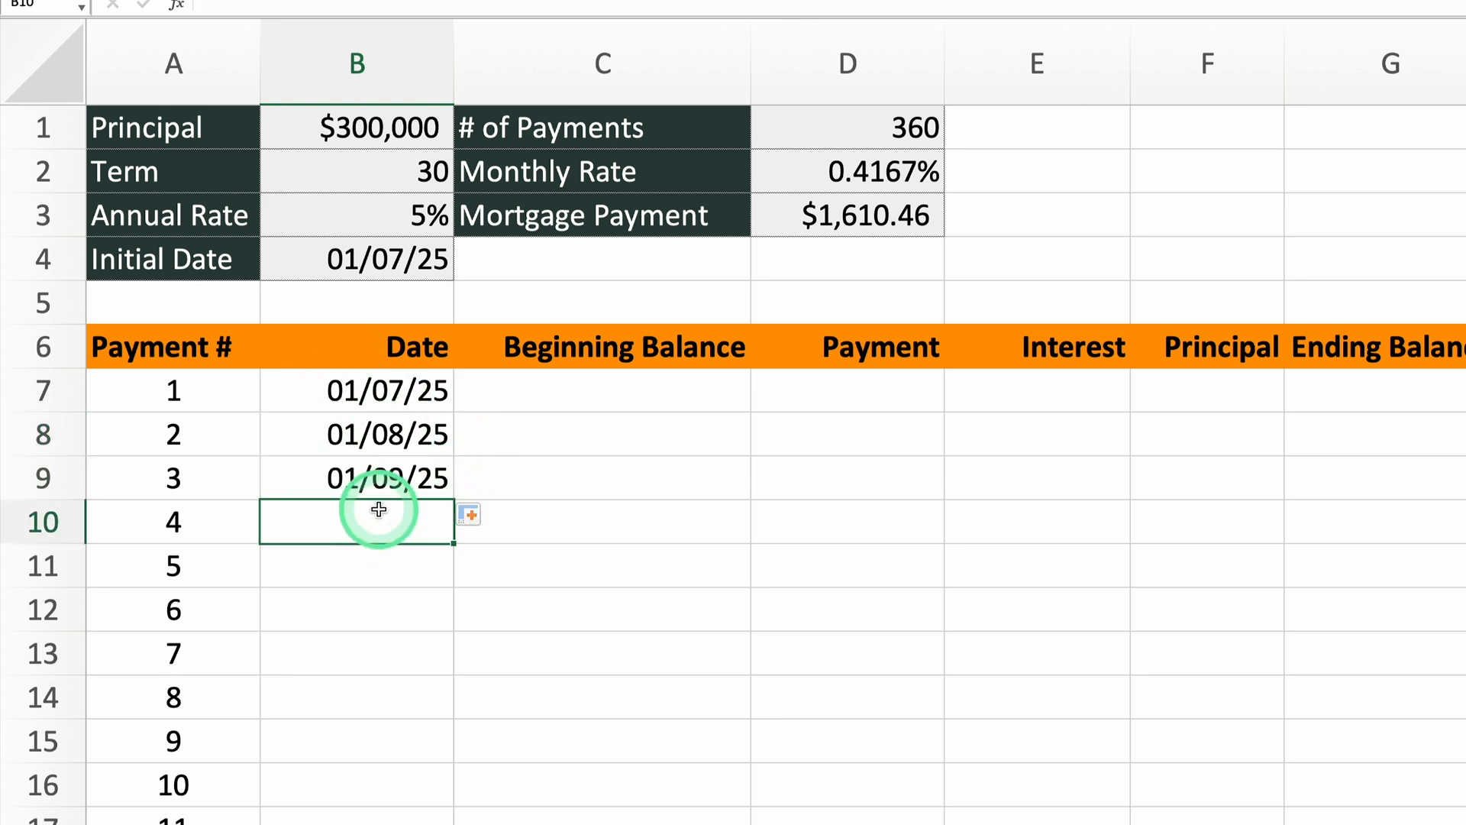
left_click(396, 481)
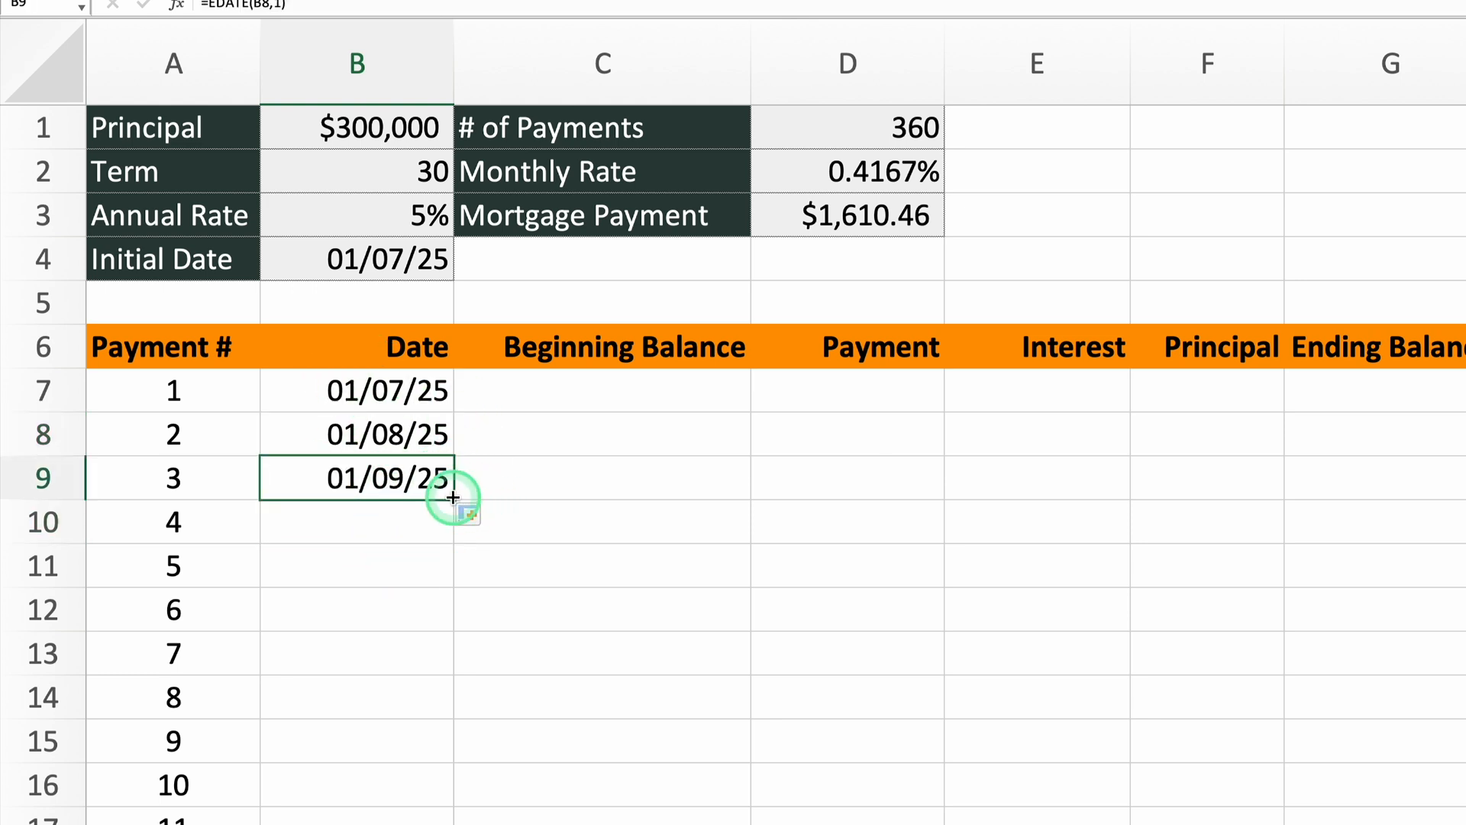
double_click(453, 497)
left_click(525, 568)
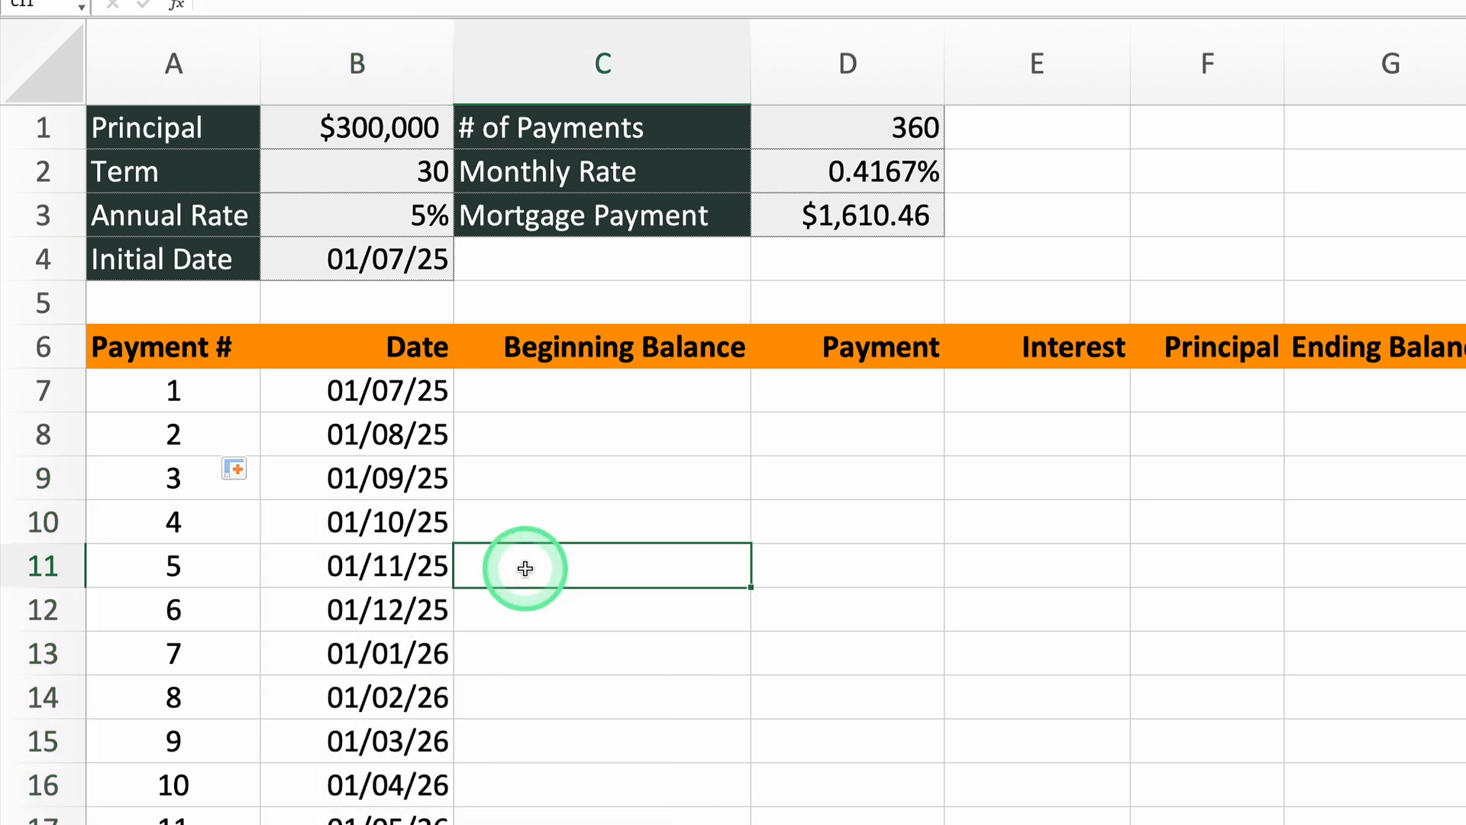
- Link the first beginning balance in C7 to the loan principal with the formula =B1
left_click(550, 392)
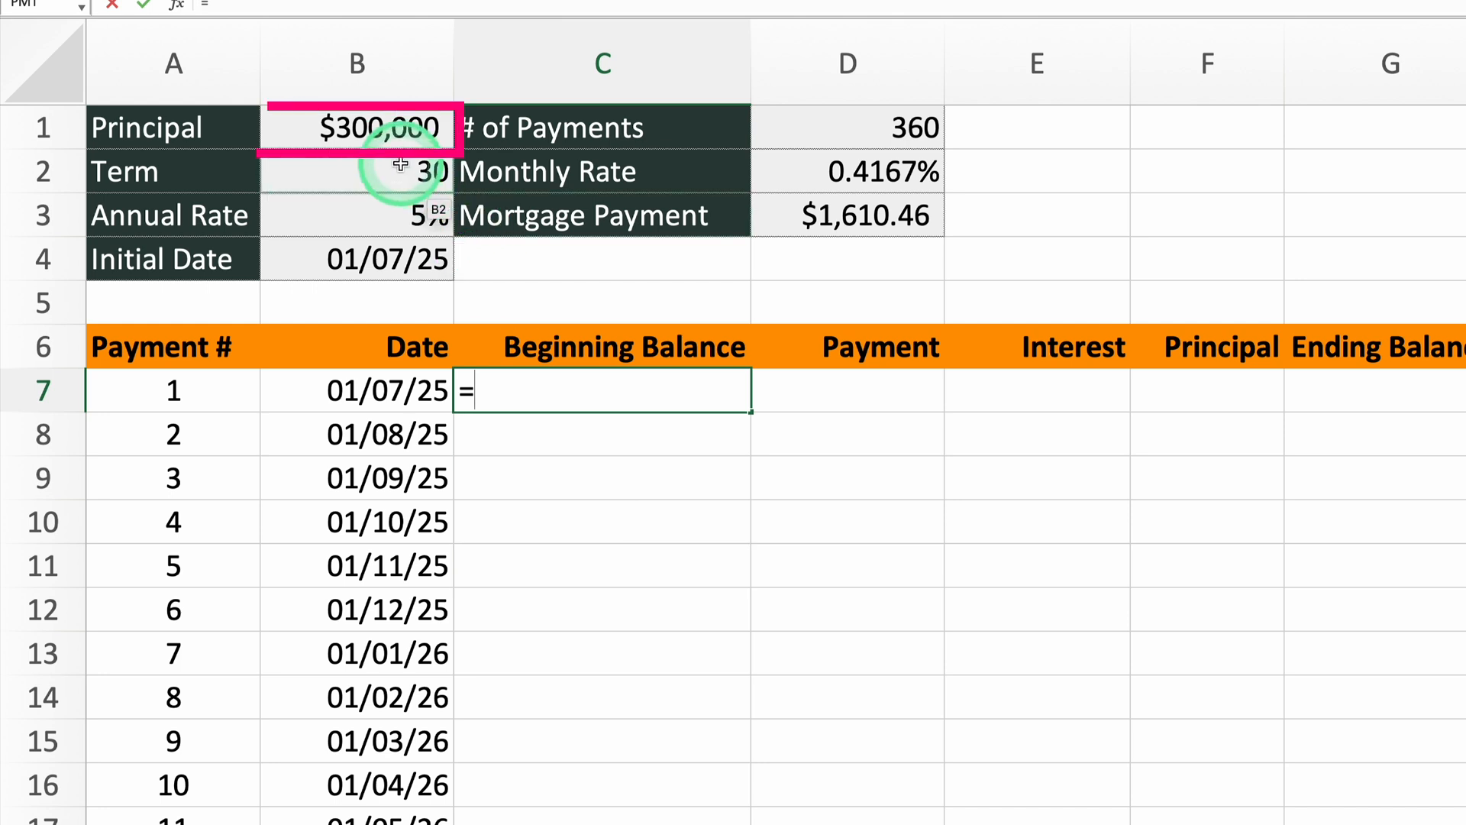
type("=")
left_click(389, 135)
key("Return")
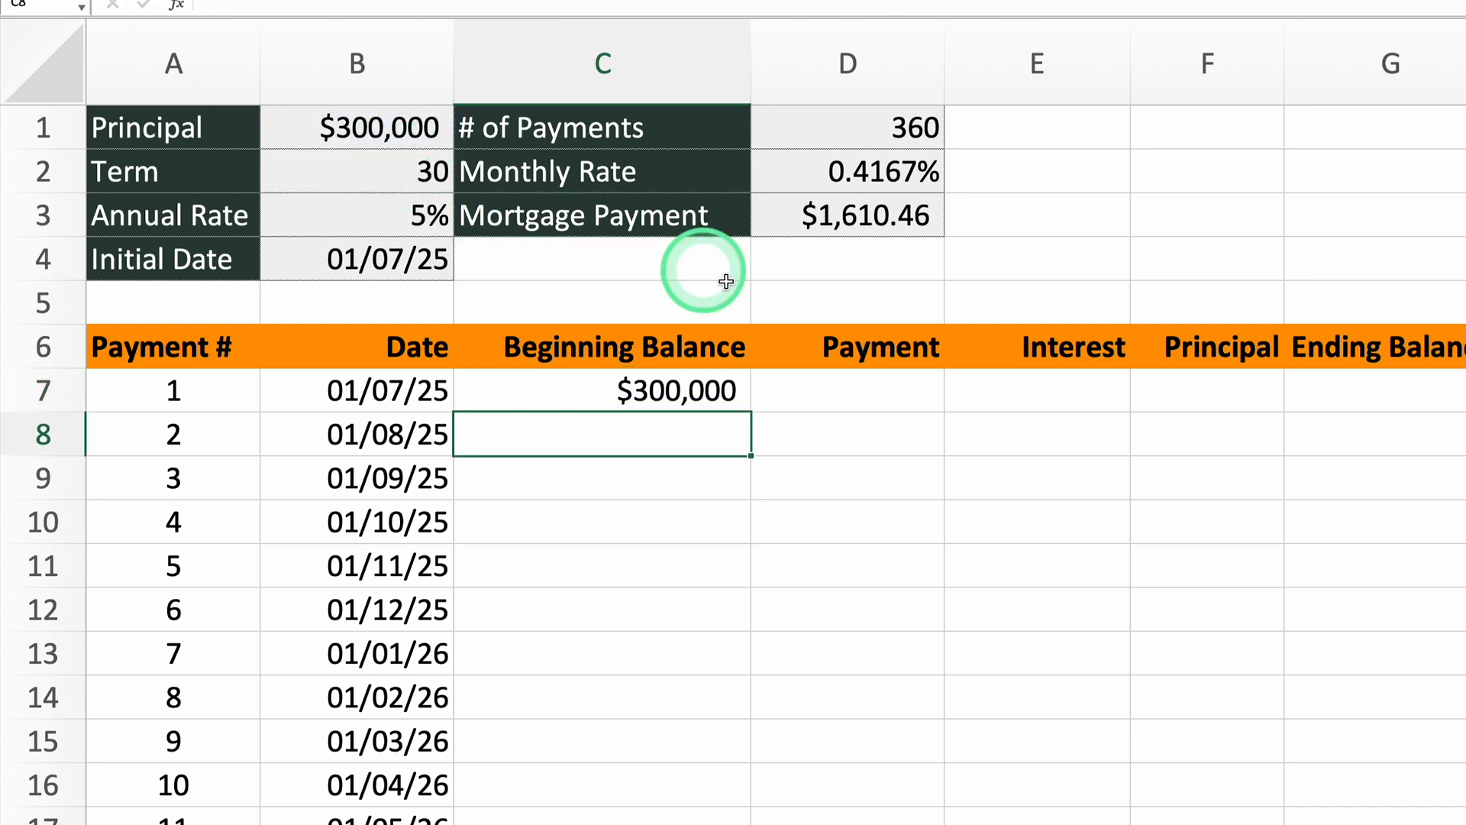
- Link the first payment in D7 to the mortgage payment with the absolute reference =$D$3
left_click(910, 386)
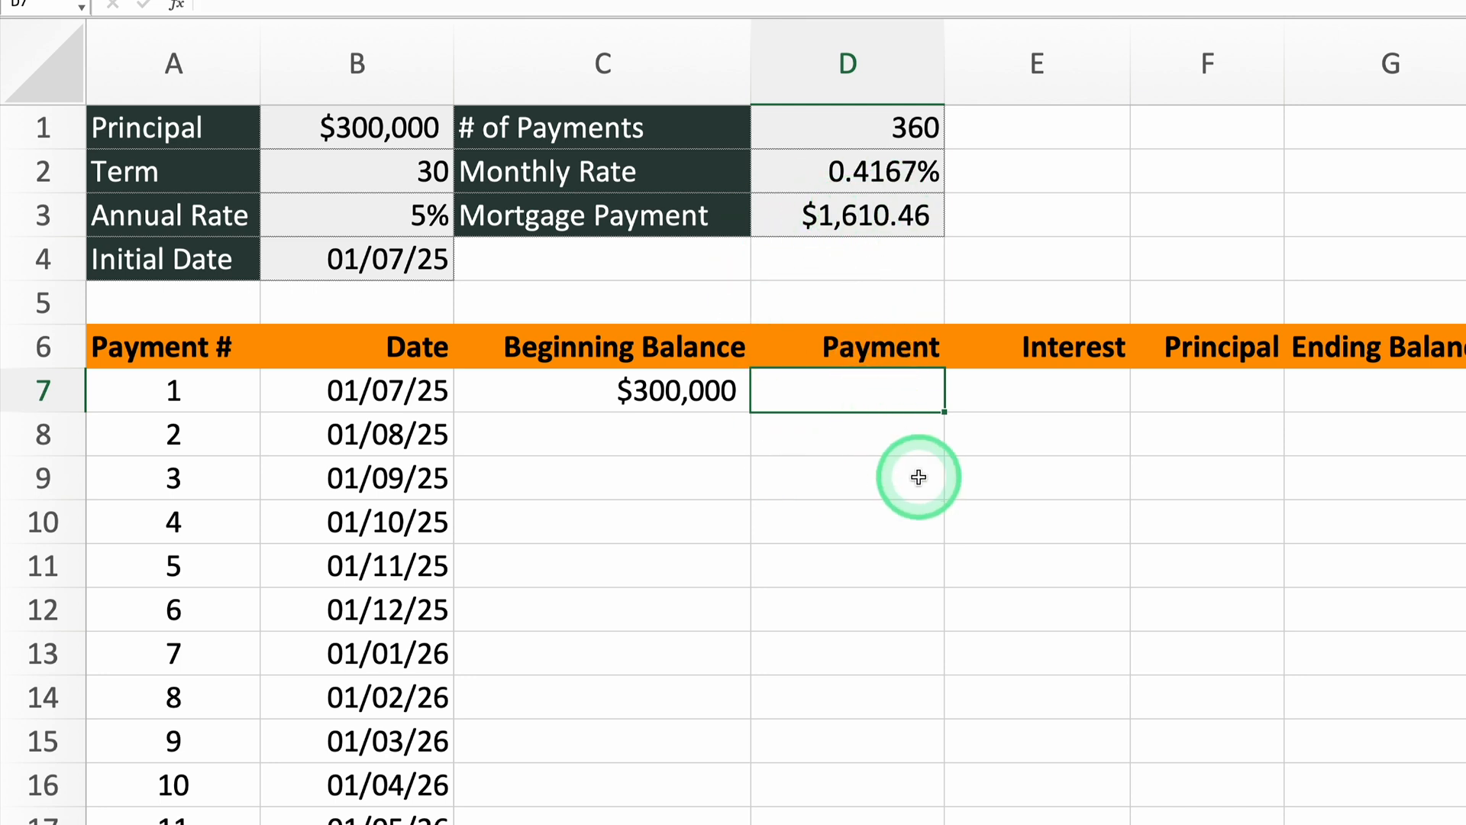
left_click(847, 220)
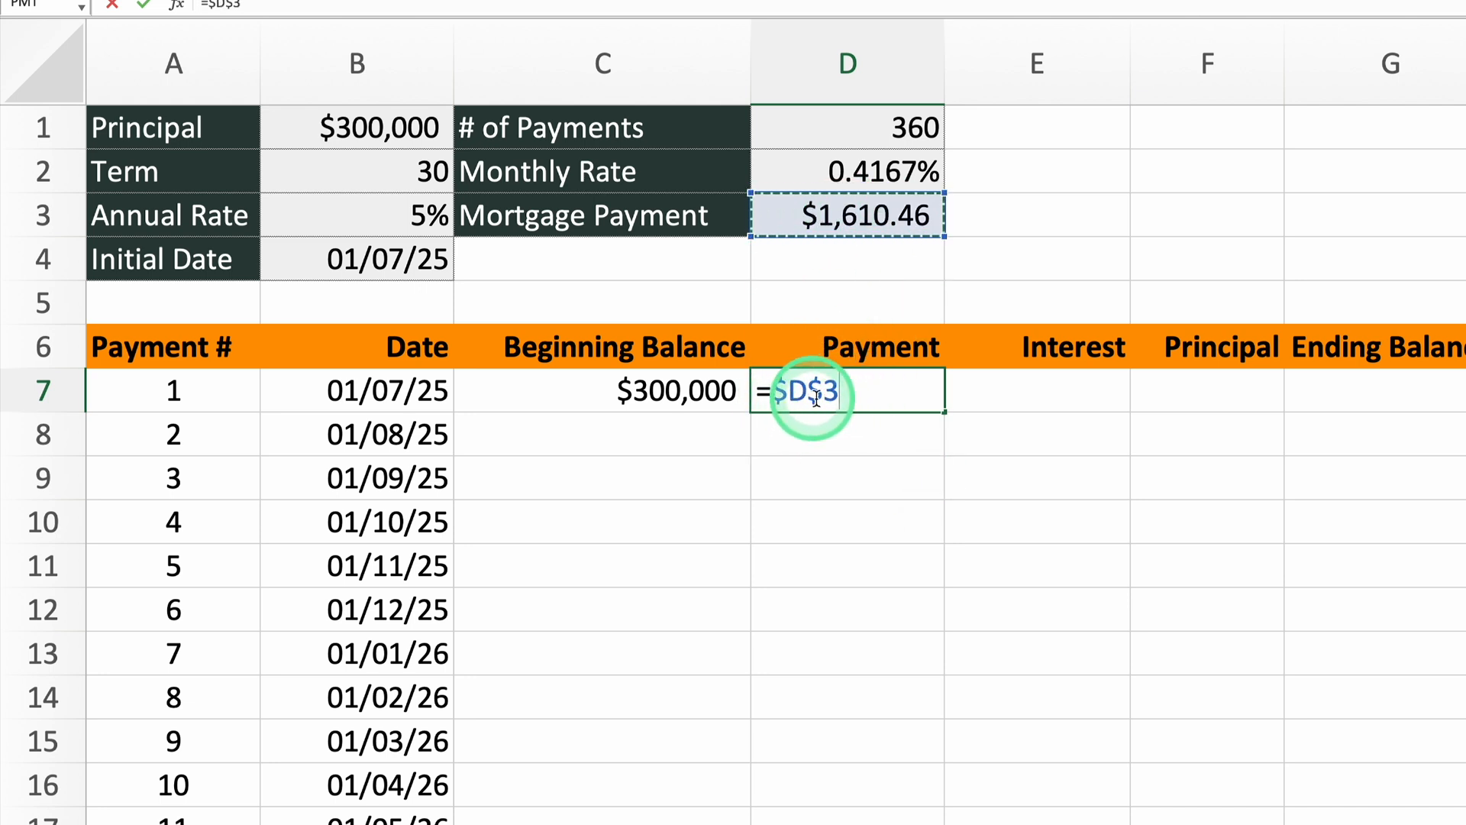
key("Return")
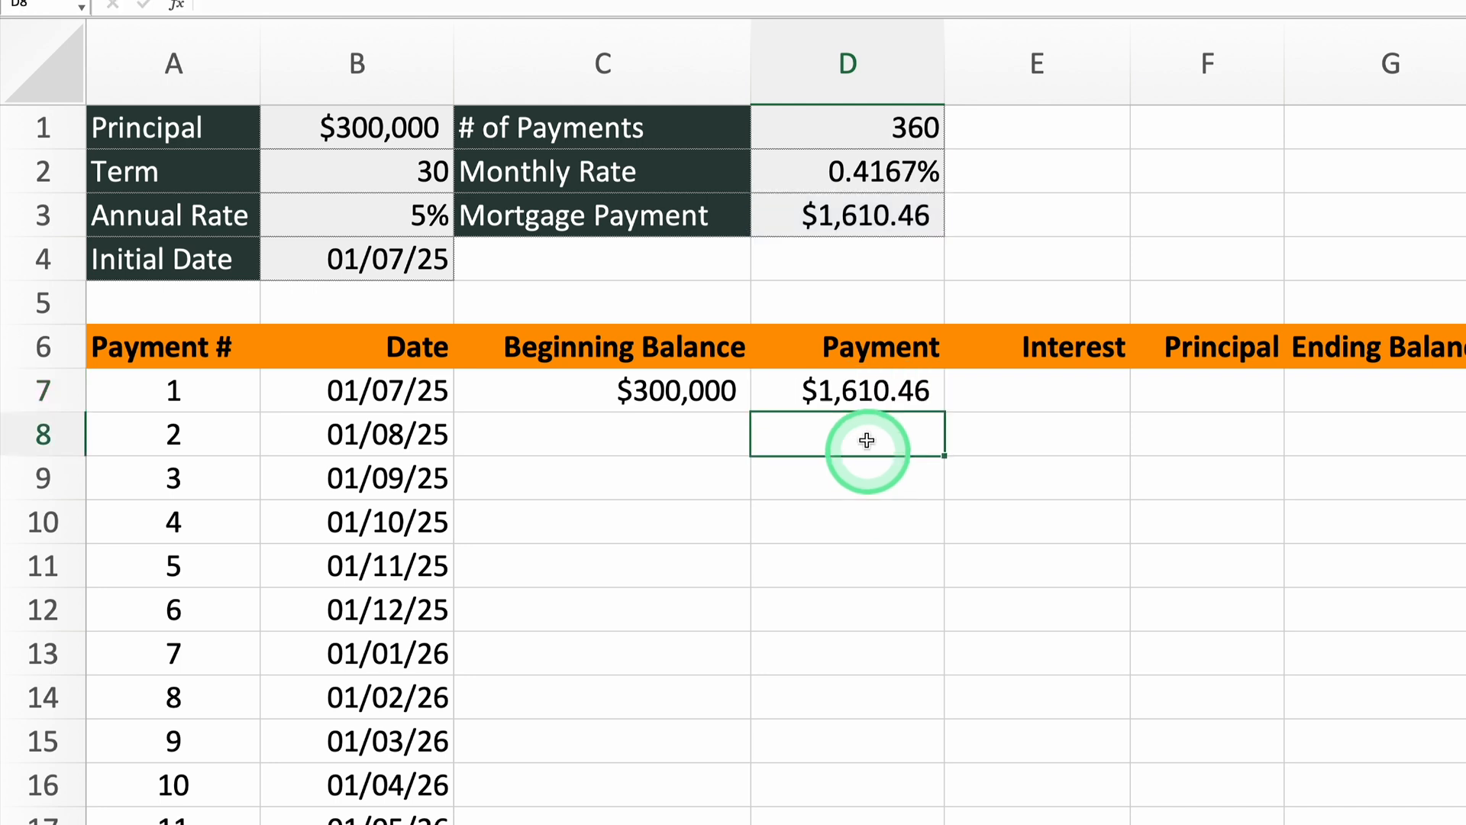
double_click(870, 388)
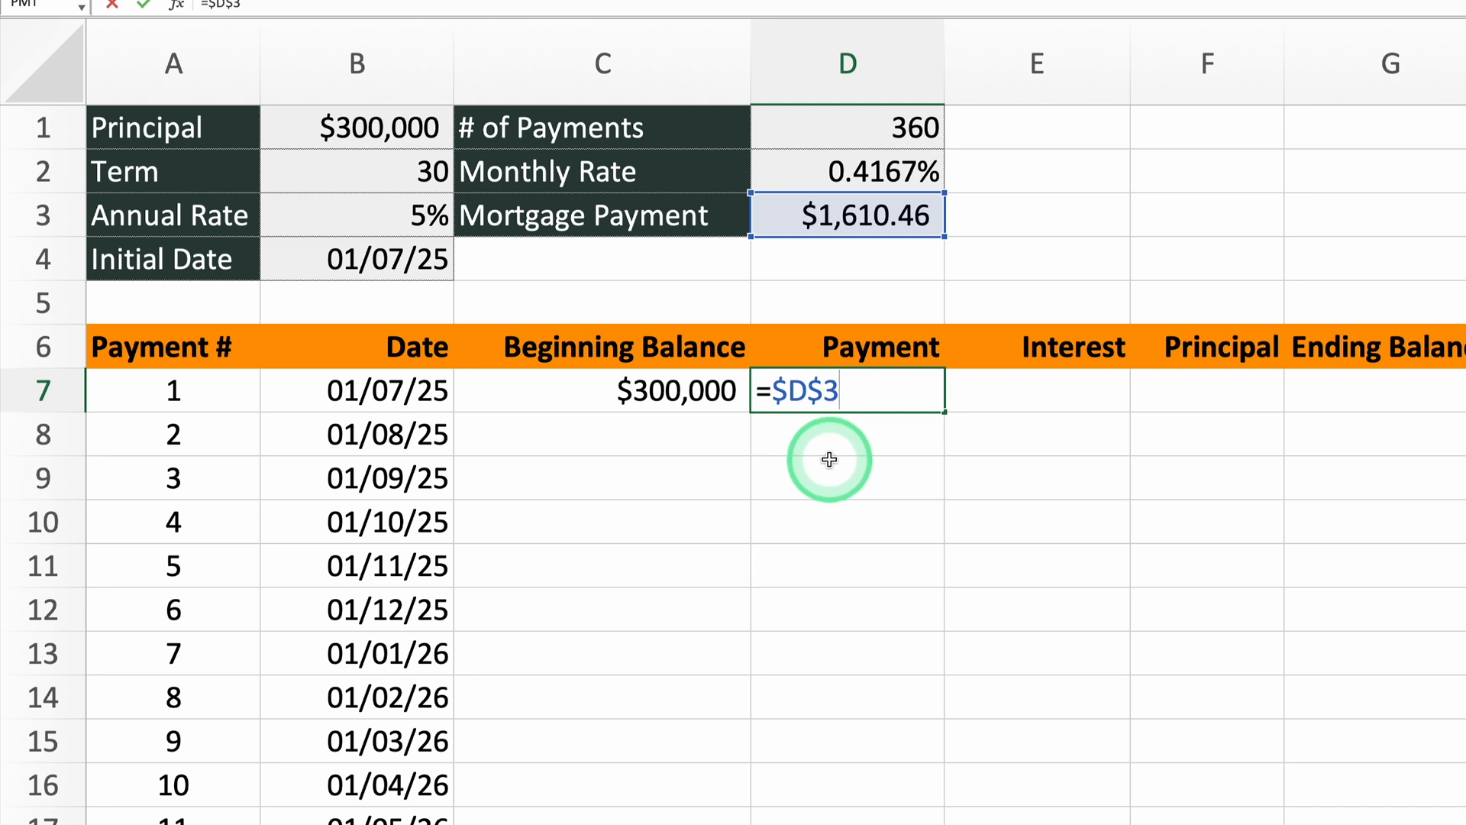
key("Return")
- Calculate the first month's interest in E7 with the formula =C7*$D$2
left_click(1046, 398)
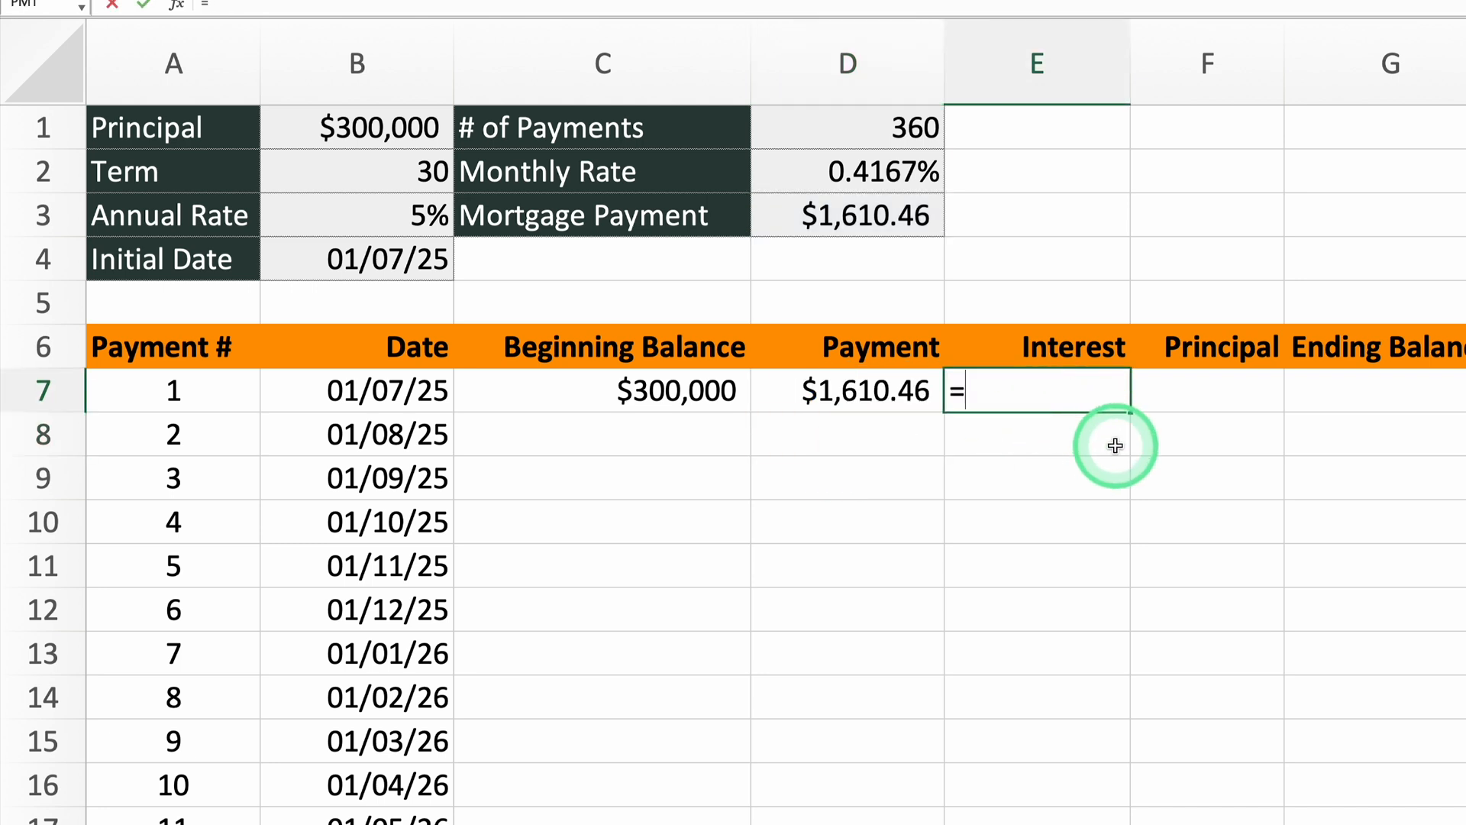
type("=")
left_click(697, 397)
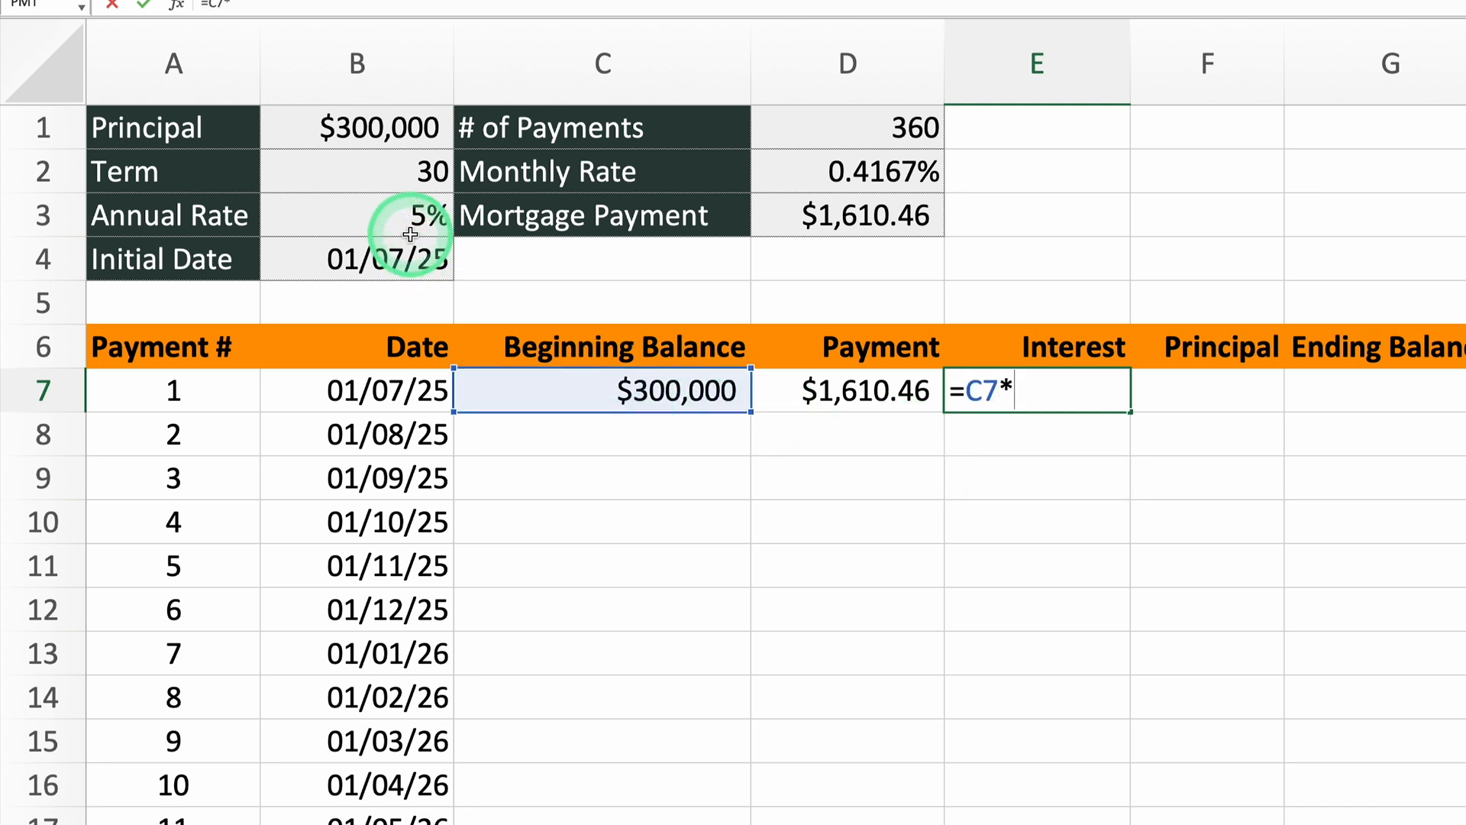
left_click(866, 173)
left_click(1023, 391)
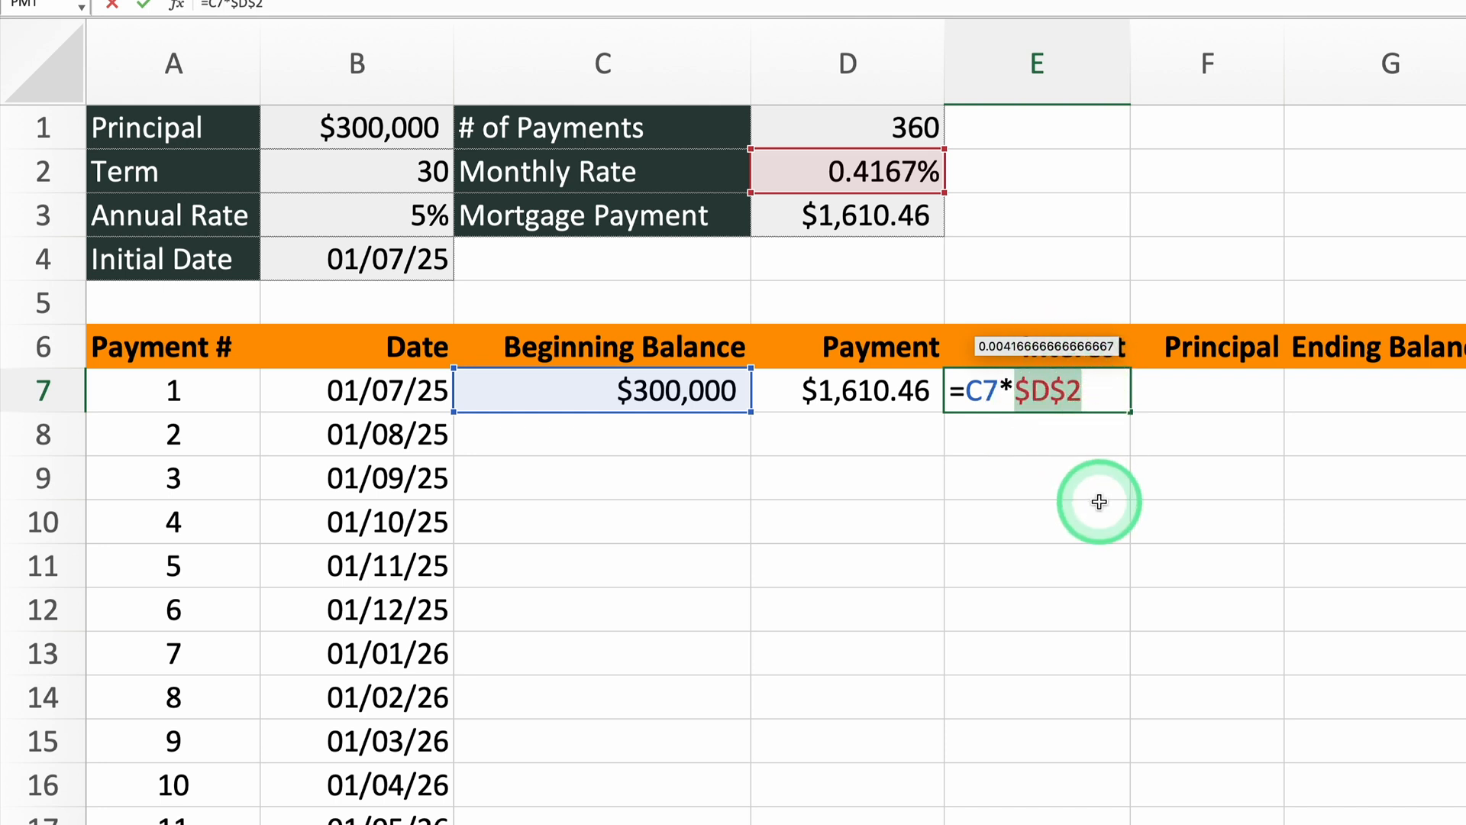
key("Return")
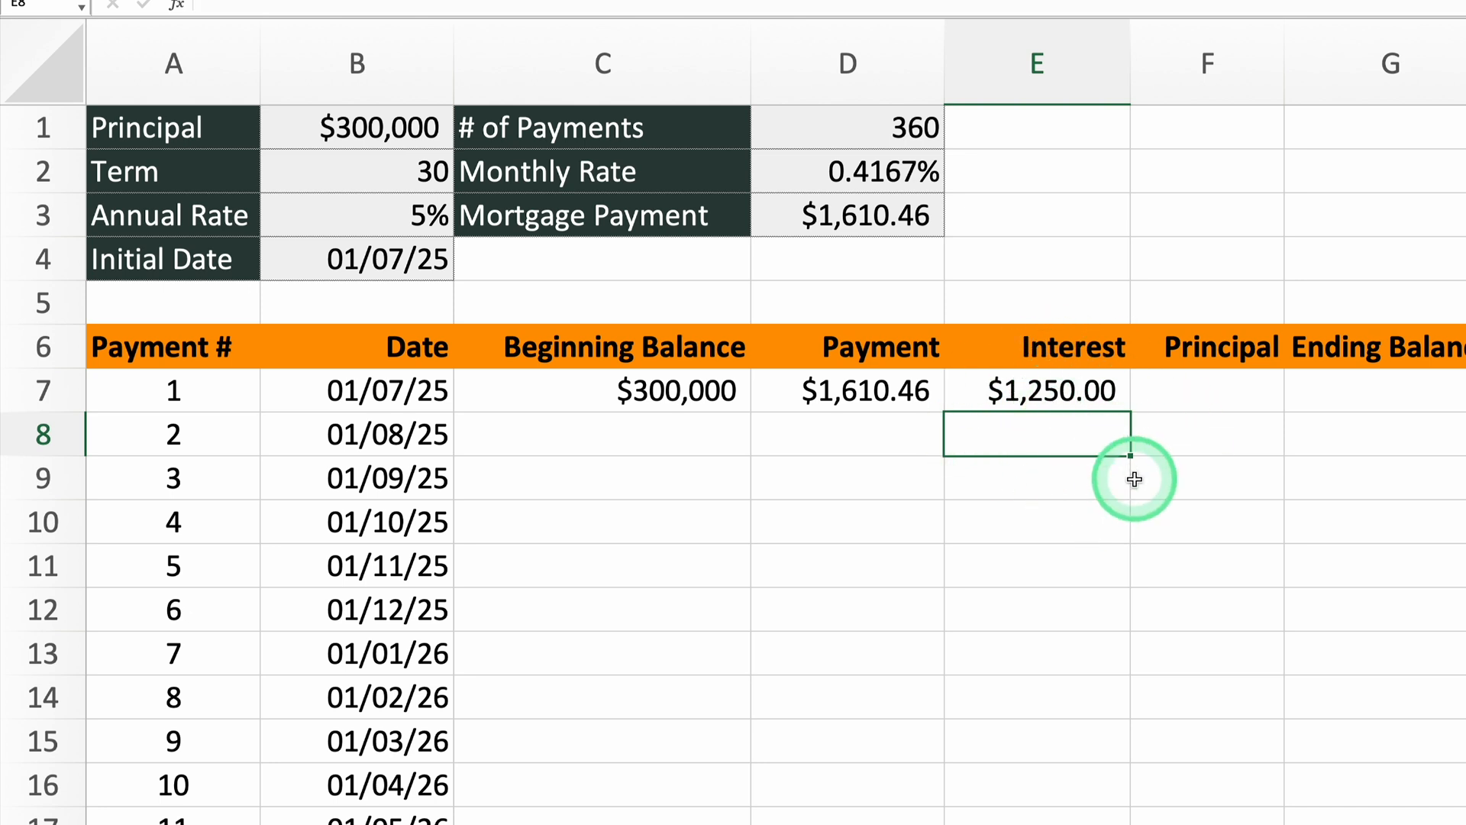
- Calculate the first month's principal portion in F7 with the formula =D7-E7
left_click(1195, 390)
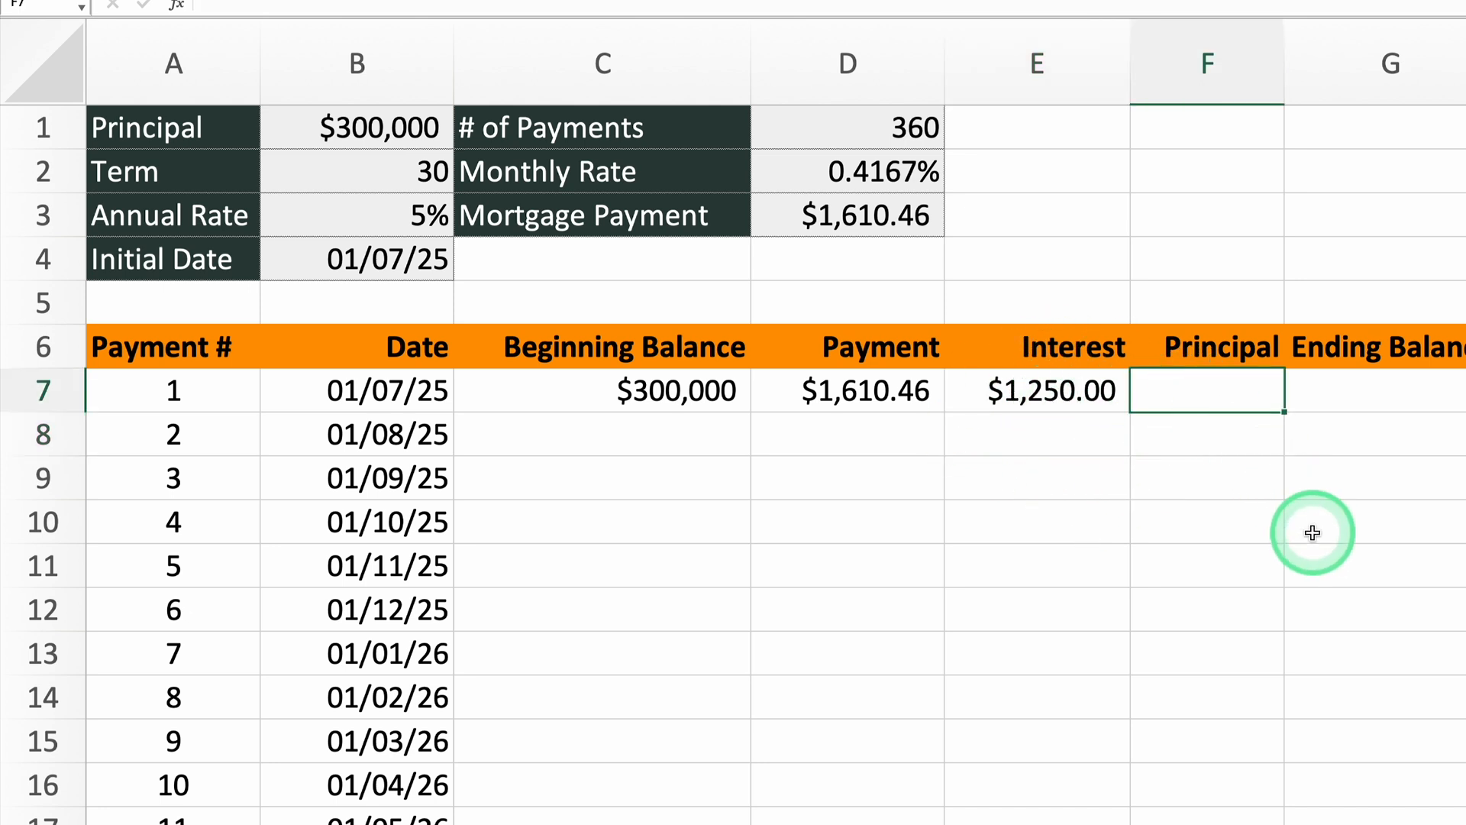
left_click(850, 388)
type("-")
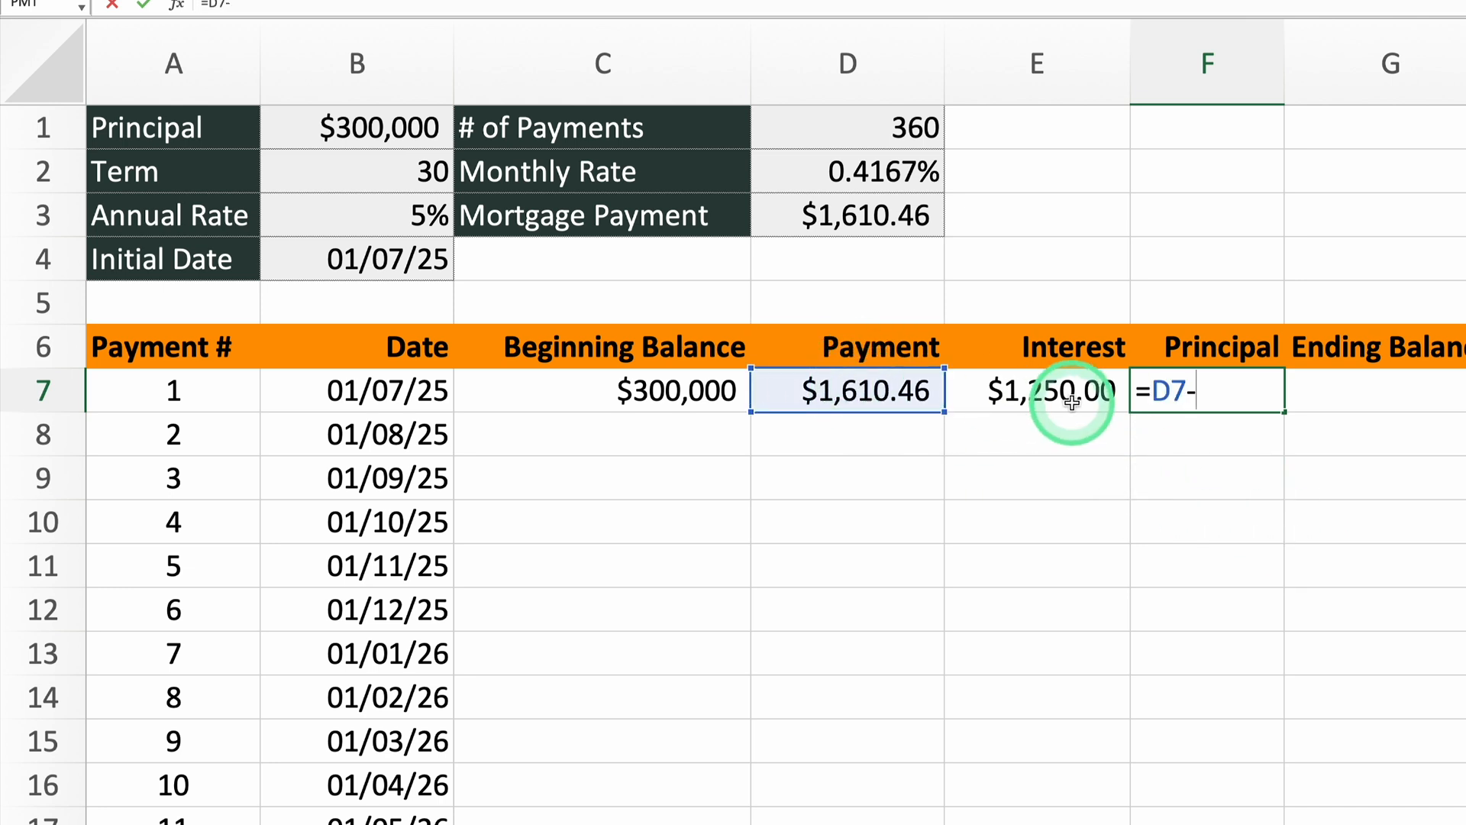
left_click(1069, 394)
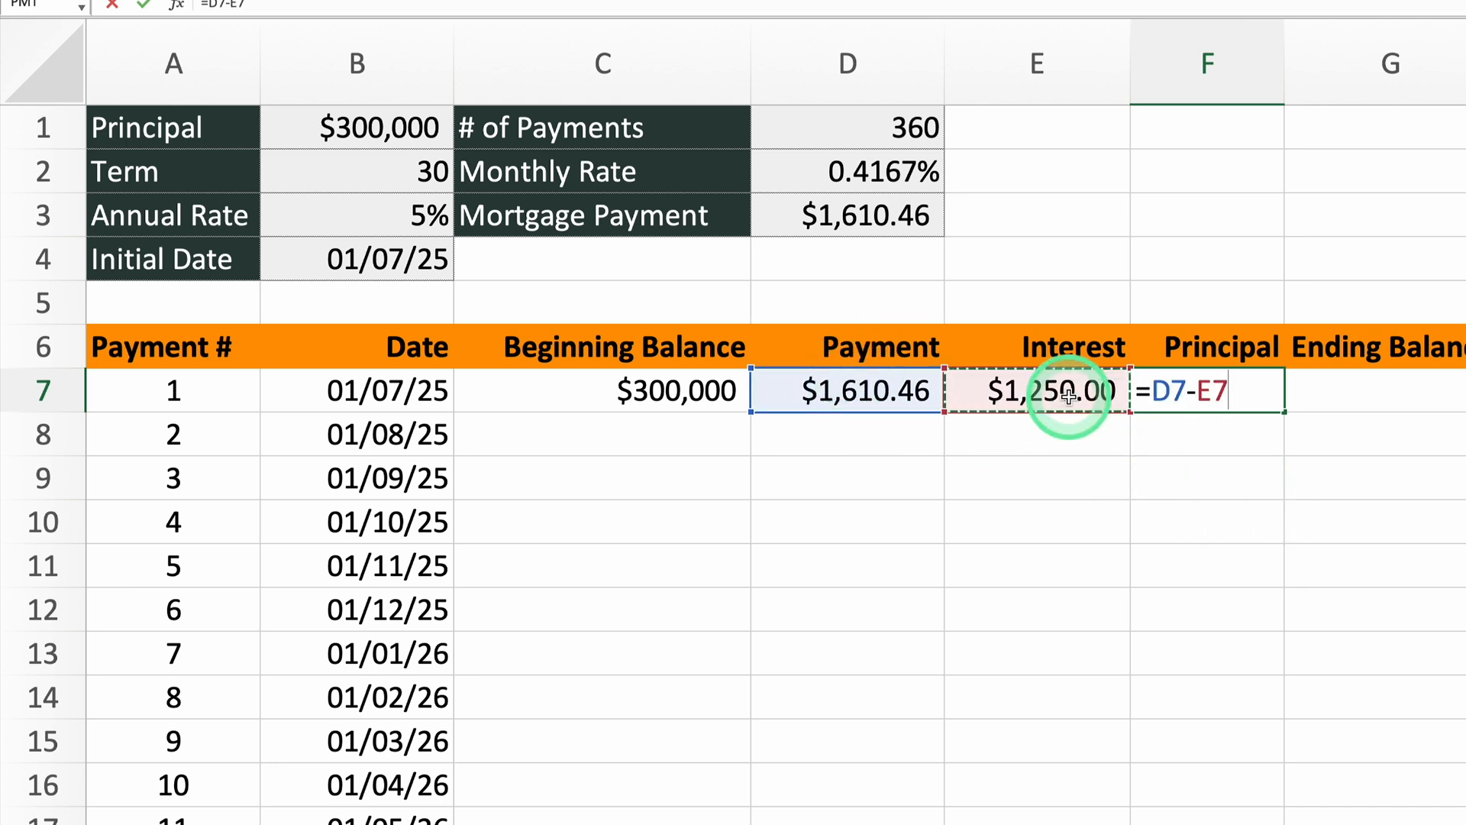
key("Return")
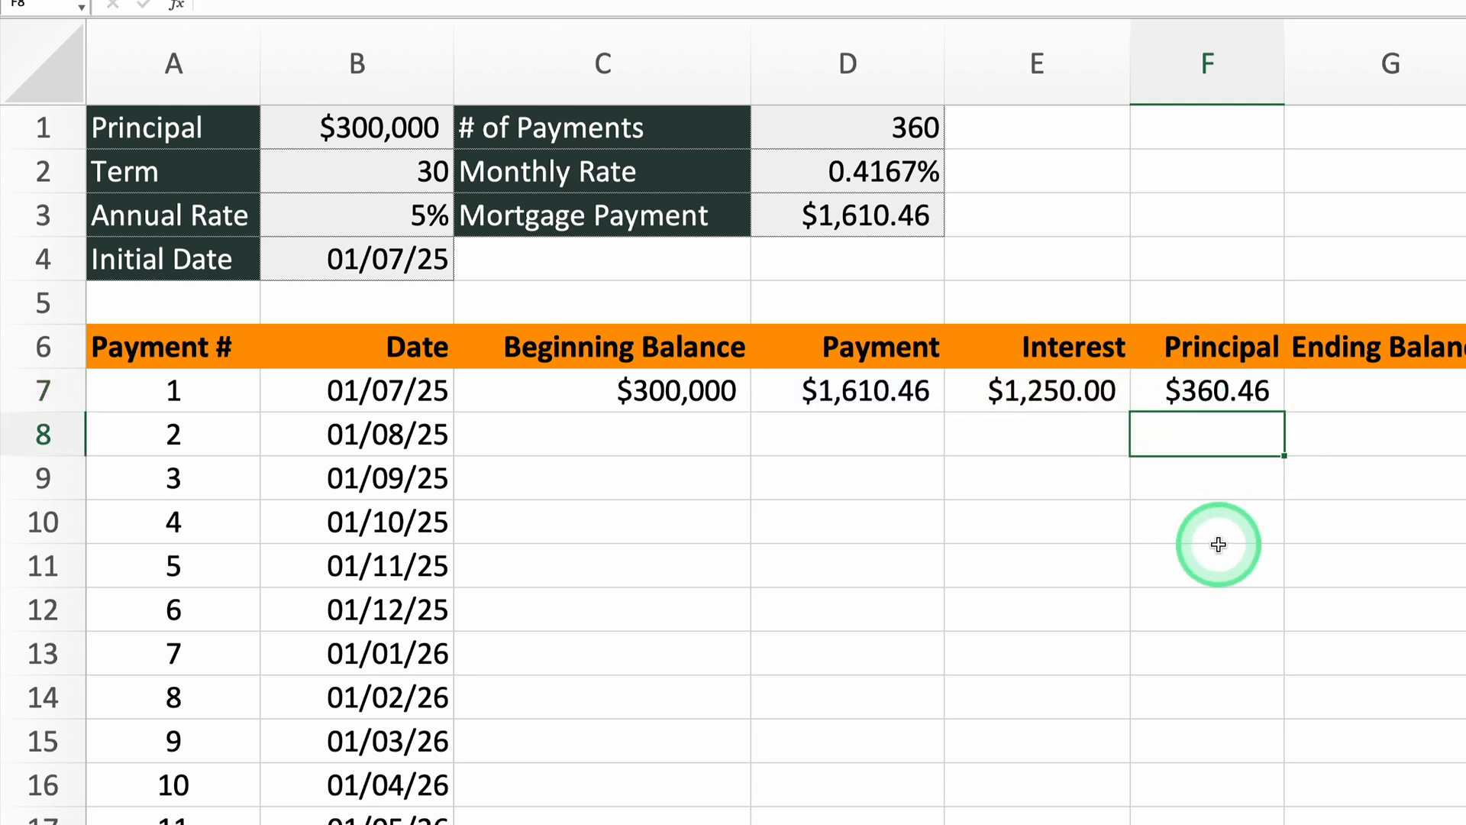
- Calculate the first ending balance in G7 with the formula =C7-F7
left_click(1363, 389)
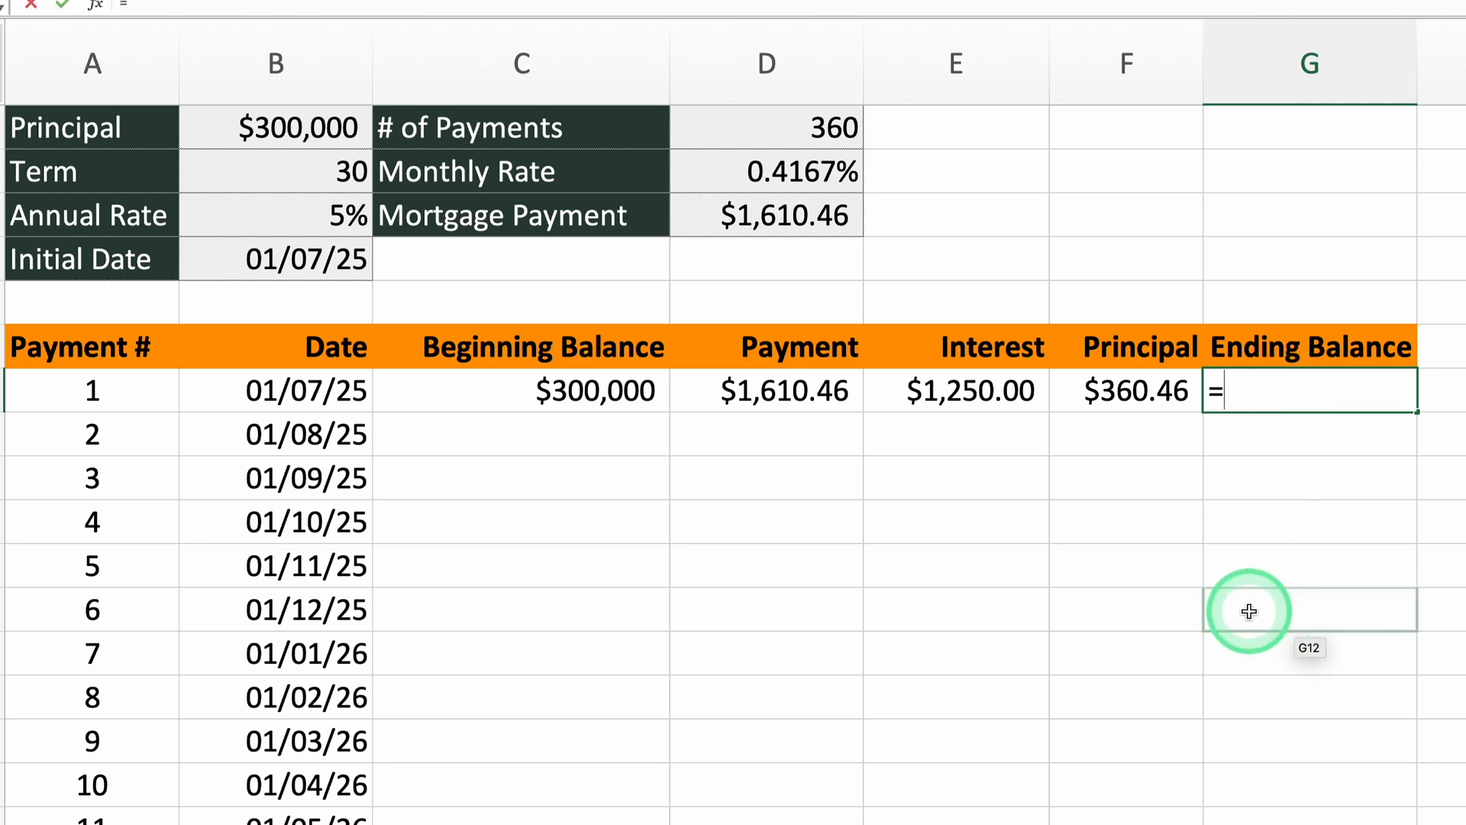
left_click(618, 403)
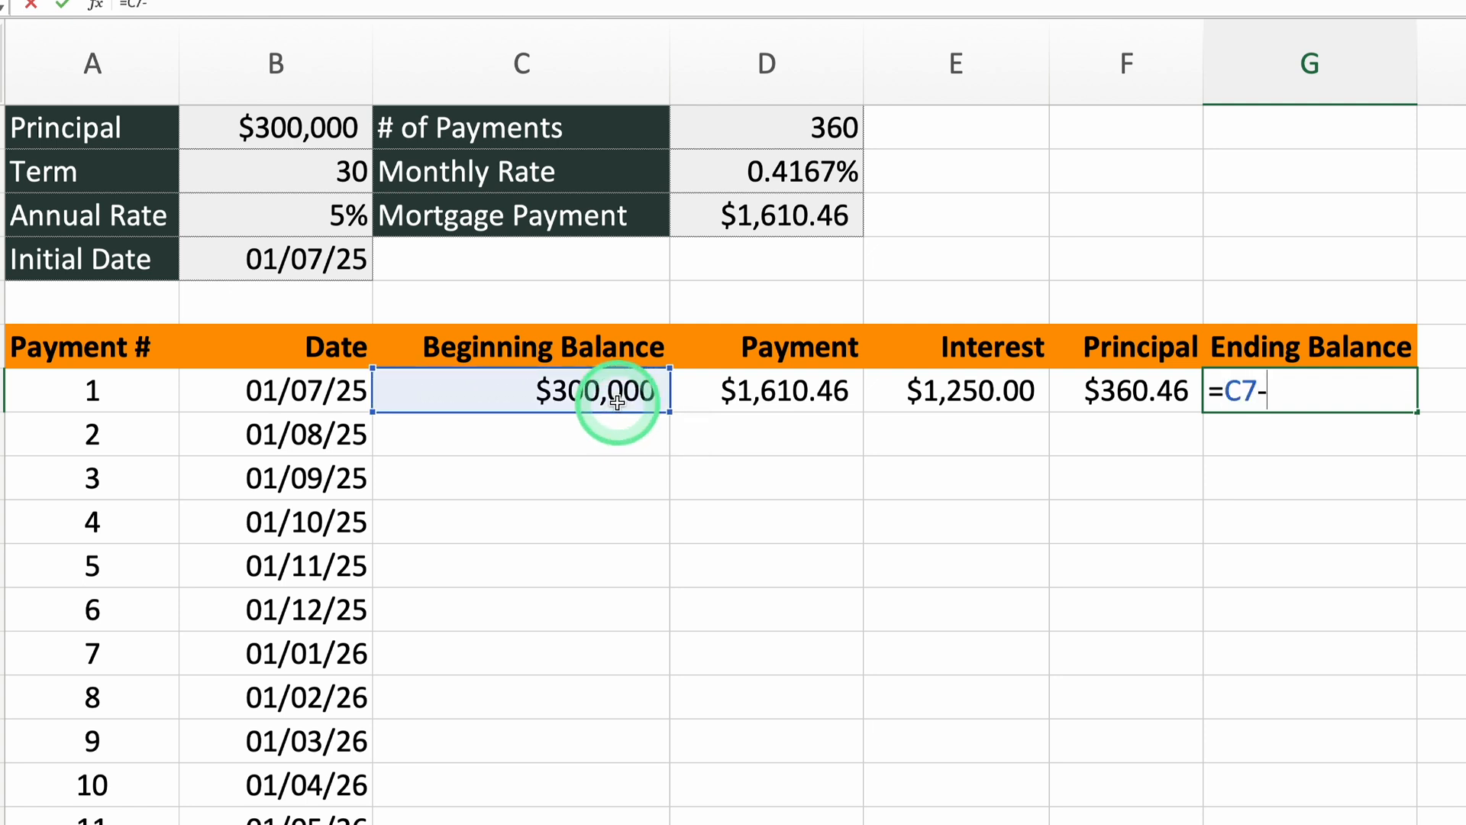
left_click(1133, 392)
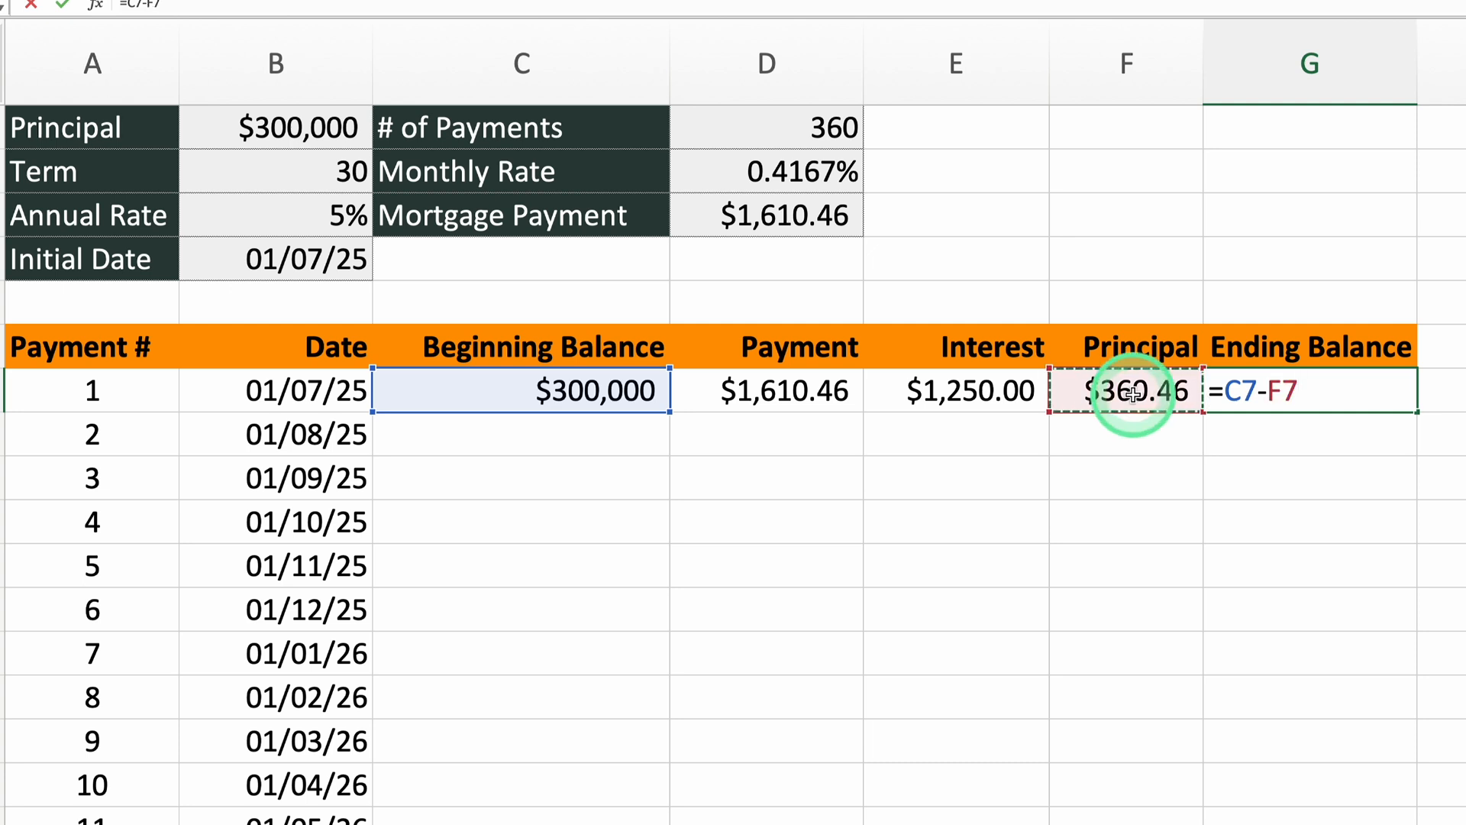
key("Return")
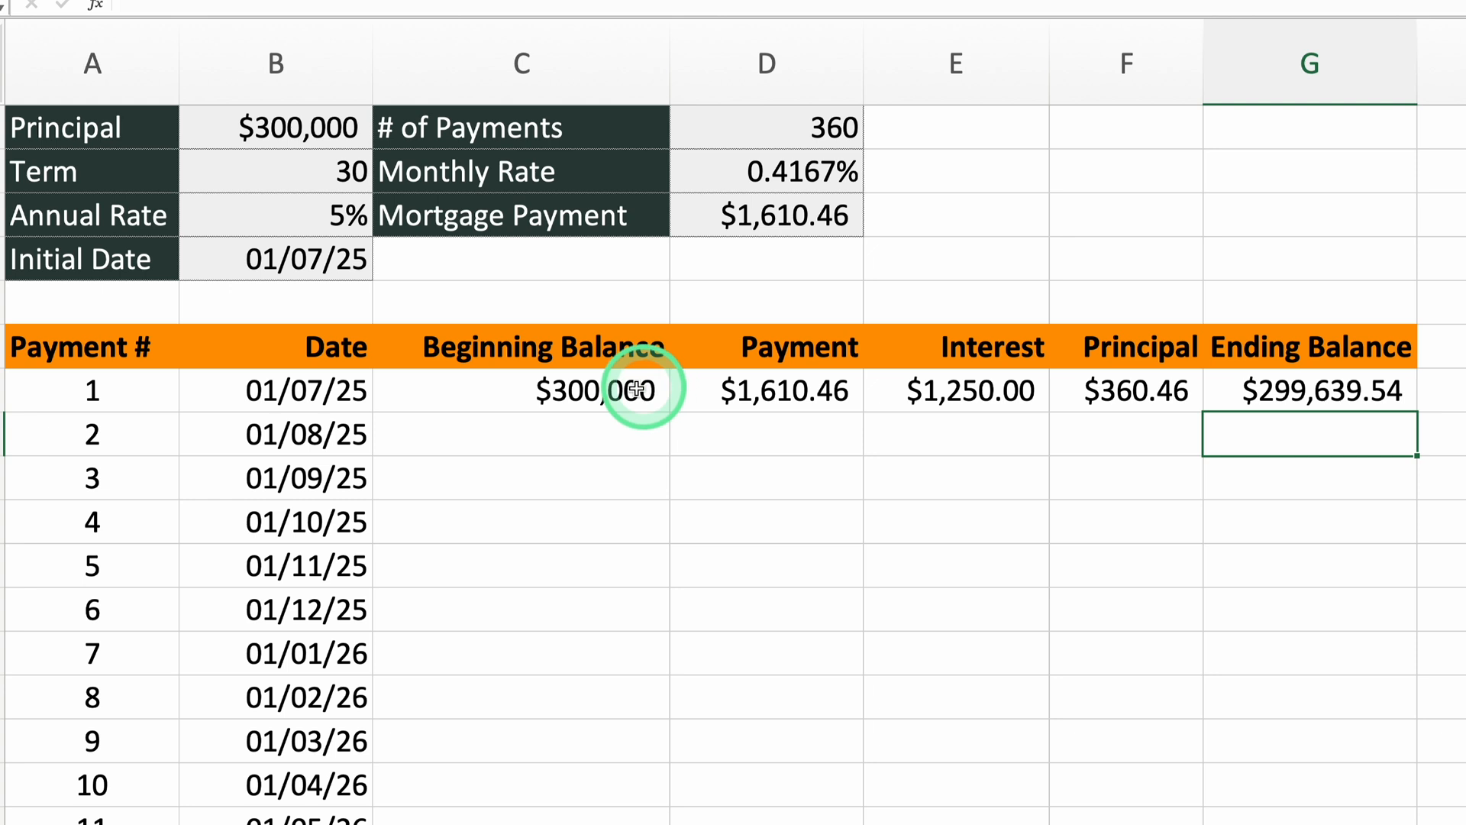
- Link the second beginning balance in C8 to the previous ending balance with the formula =G7
left_click(589, 425)
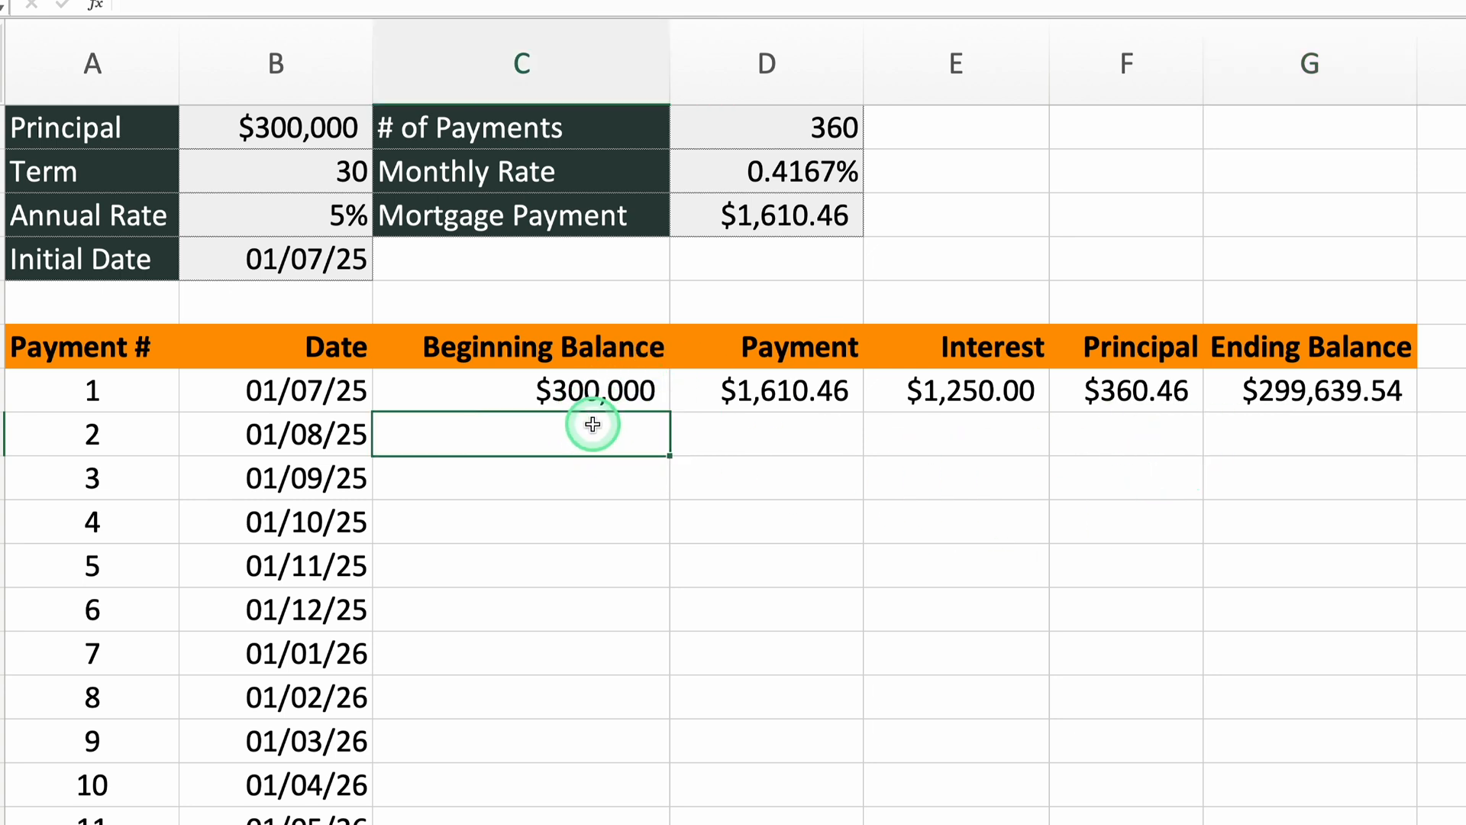
left_click(1268, 388)
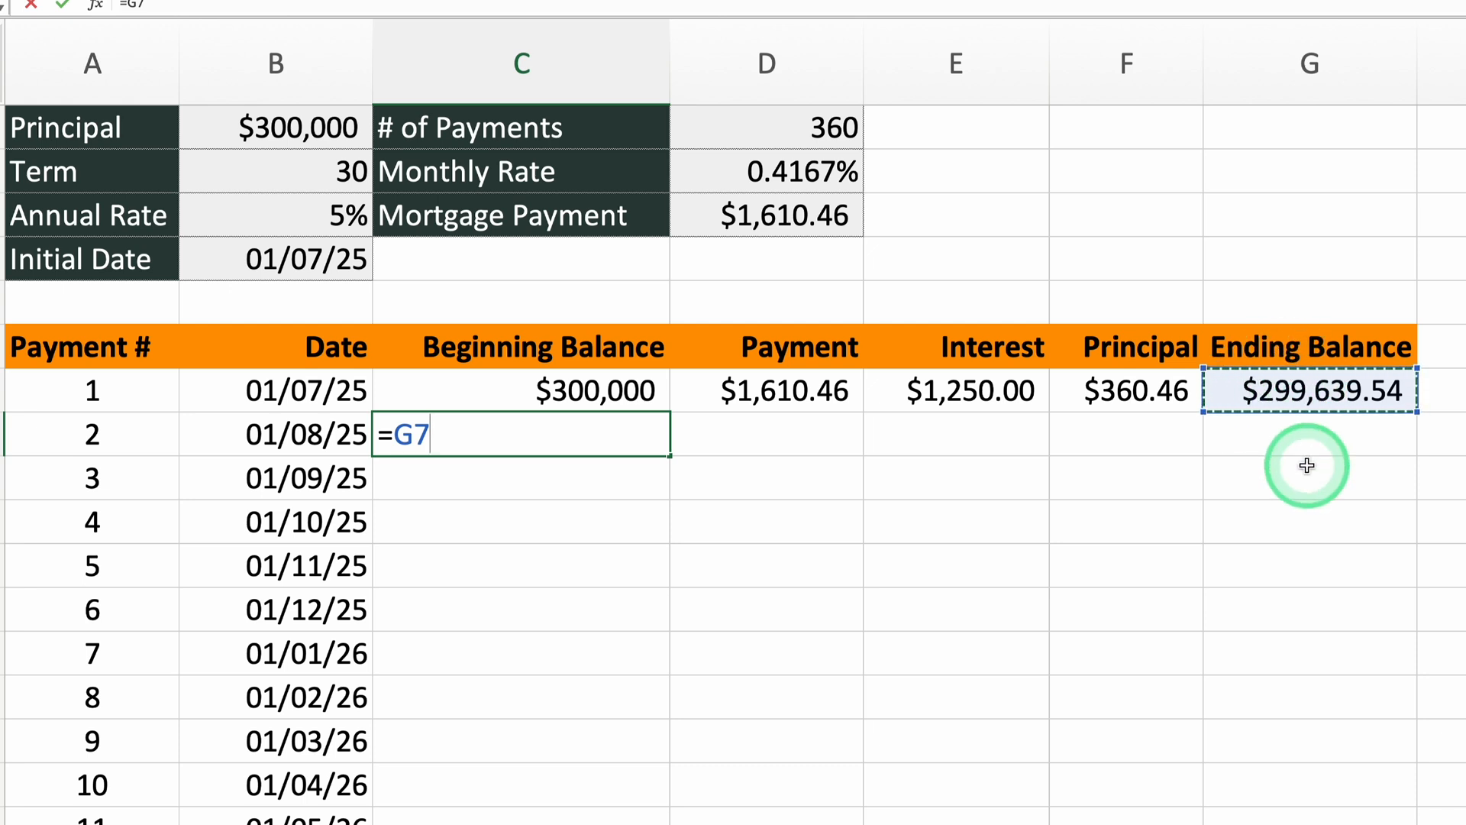
key("Return")
- Copy the payment, interest, principal and ending balance formulas from D7:G7 down to row 8
left_click(802, 393)
double_click(790, 391)
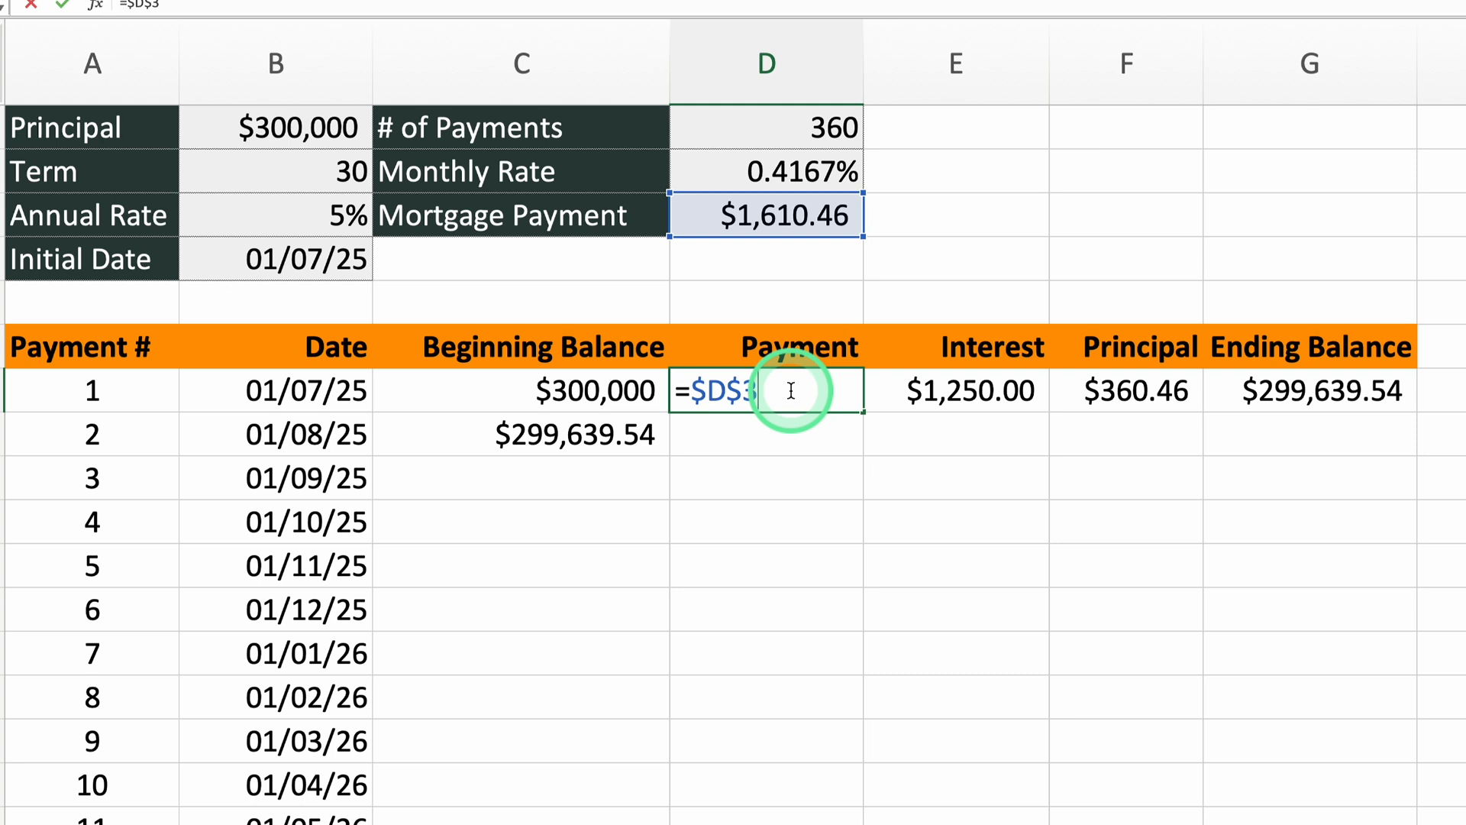
key("Return")
left_click(981, 392)
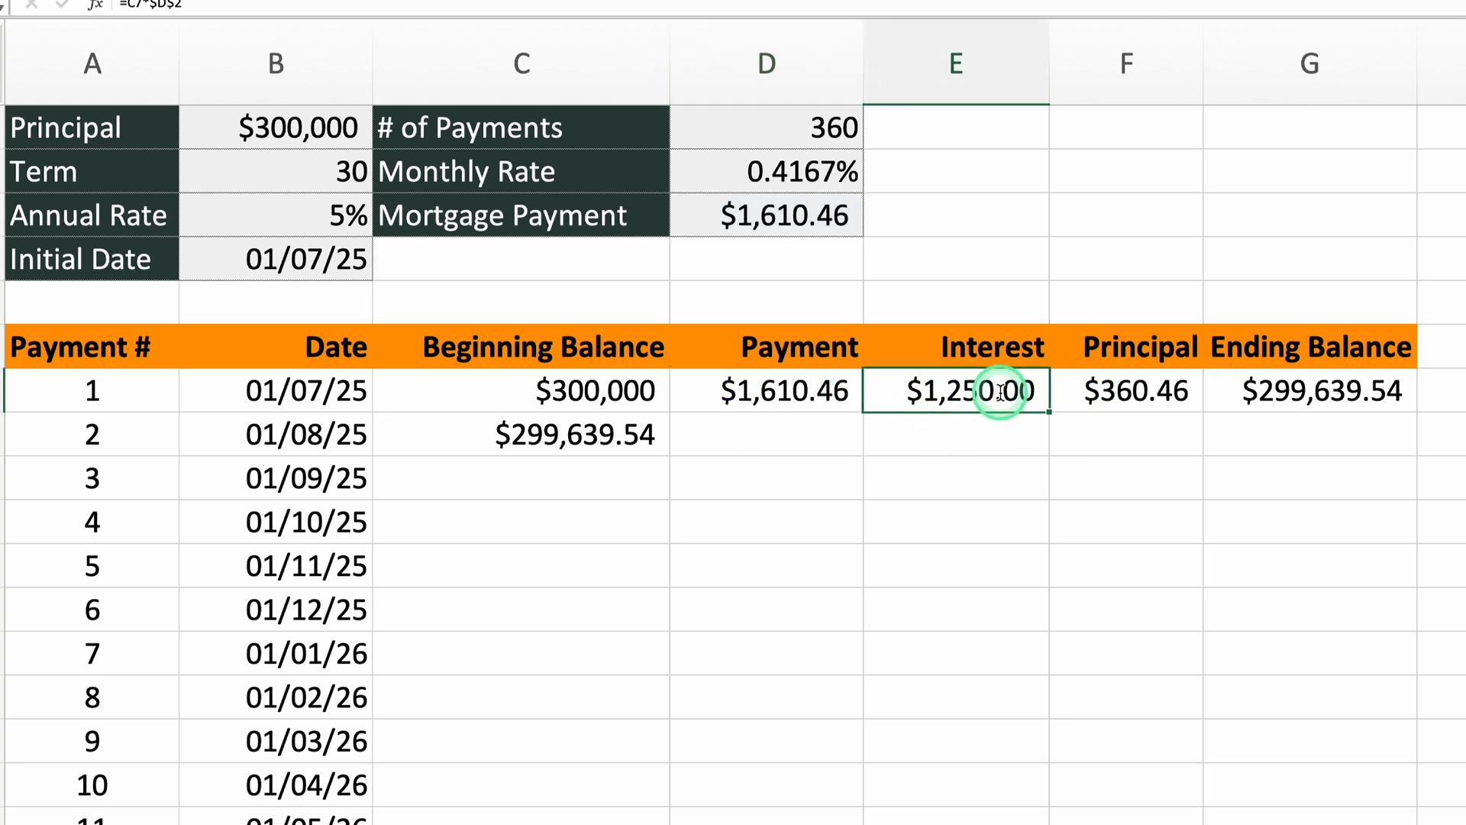
double_click(989, 391)
key("Return")
left_click(799, 398)
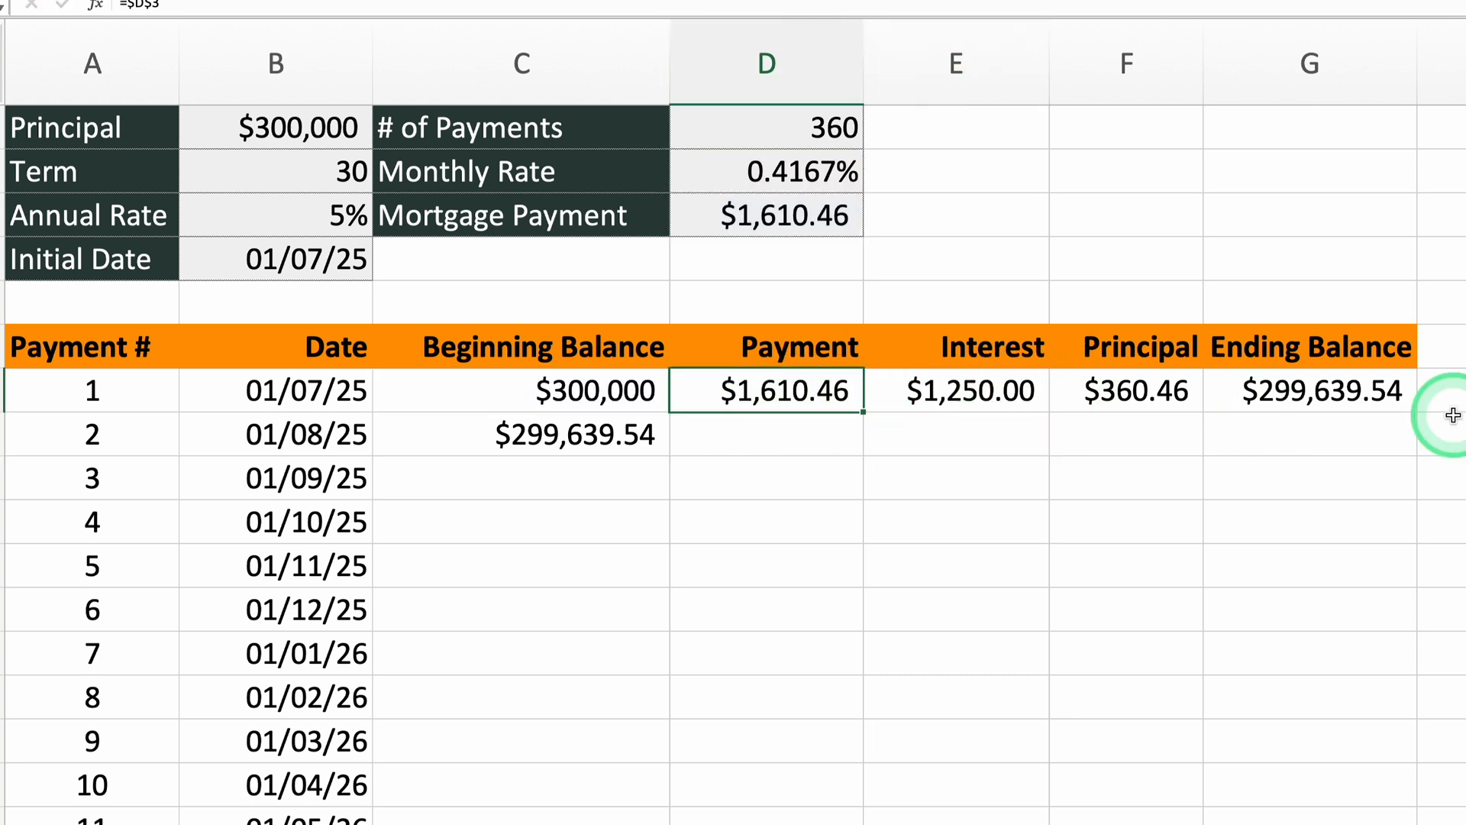
left_click(1396, 401, "shift")
left_click_drag(1418, 416, 1413, 436)
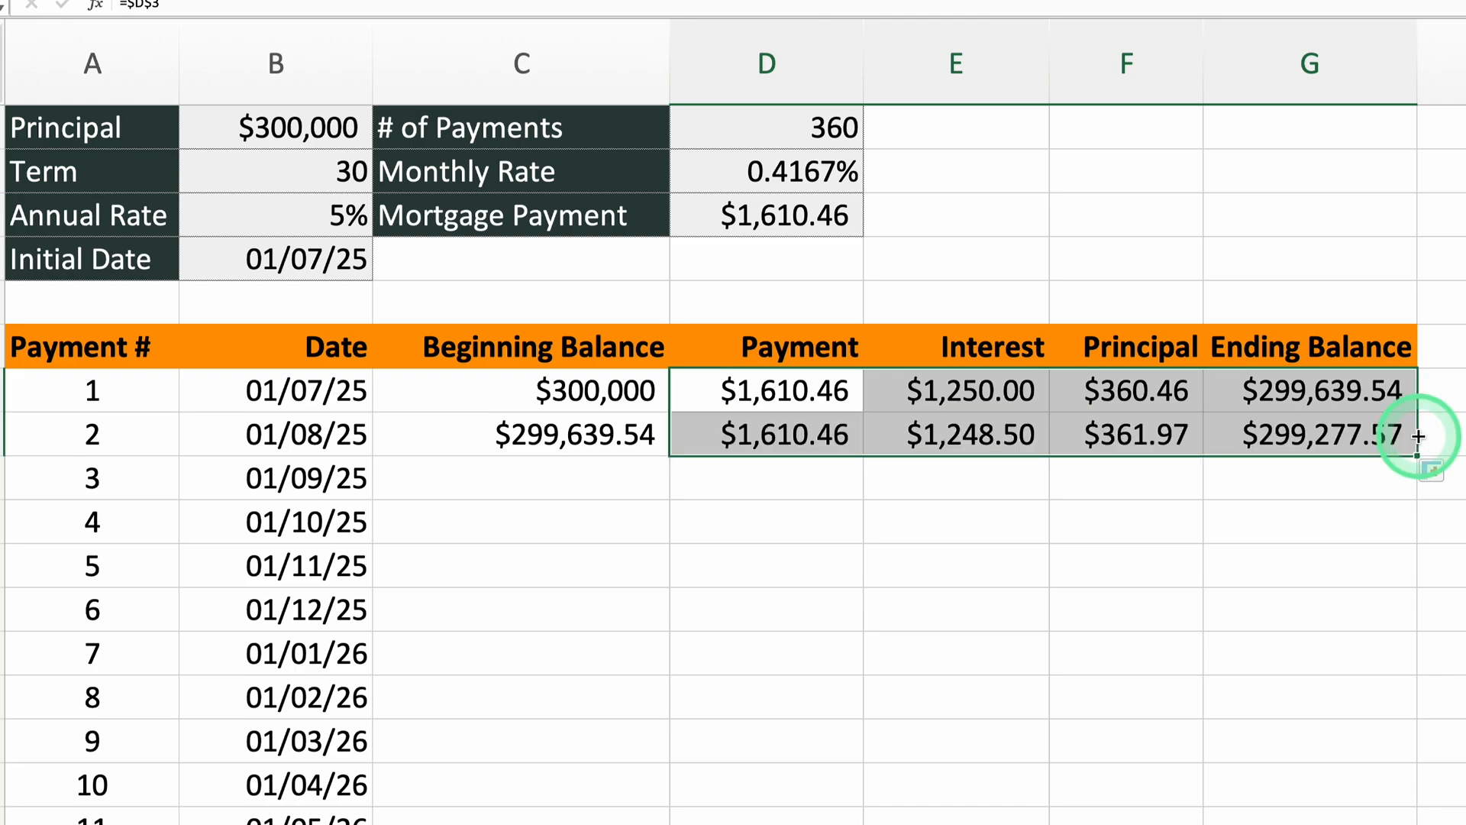
- Fill the formulas in C8:G8 down to payment 360 in row 366 and check the final ending balance in G366
left_click(982, 446)
left_click_drag(648, 433, 1257, 447)
double_click(1415, 456)
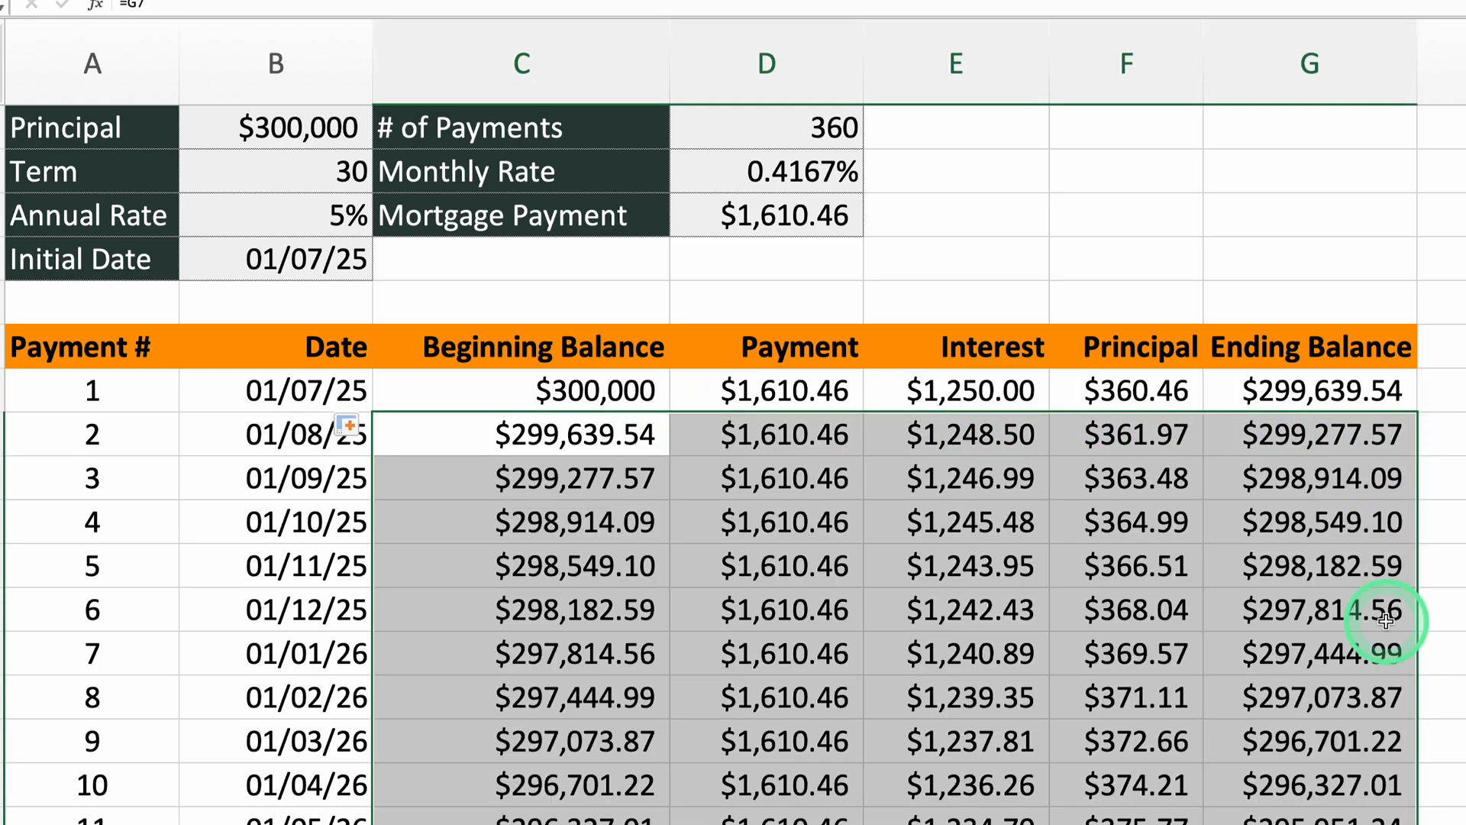
scroll(1386, 611, "down", 20)
scroll(1386, 621, "down", 20)
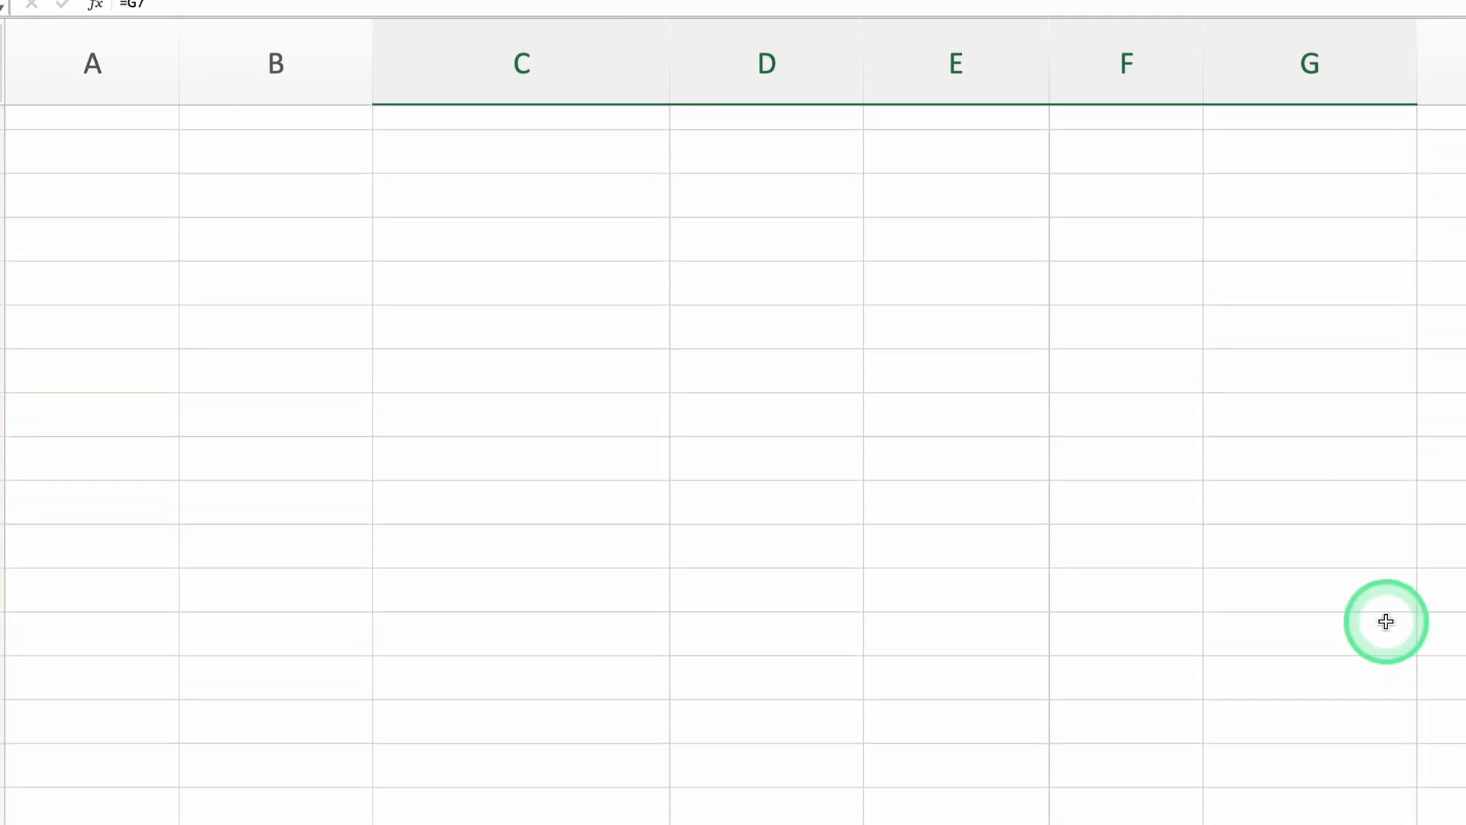
scroll(1386, 621, "up", 10)
scroll(1386, 621, "down", 2)
left_click(1375, 672)
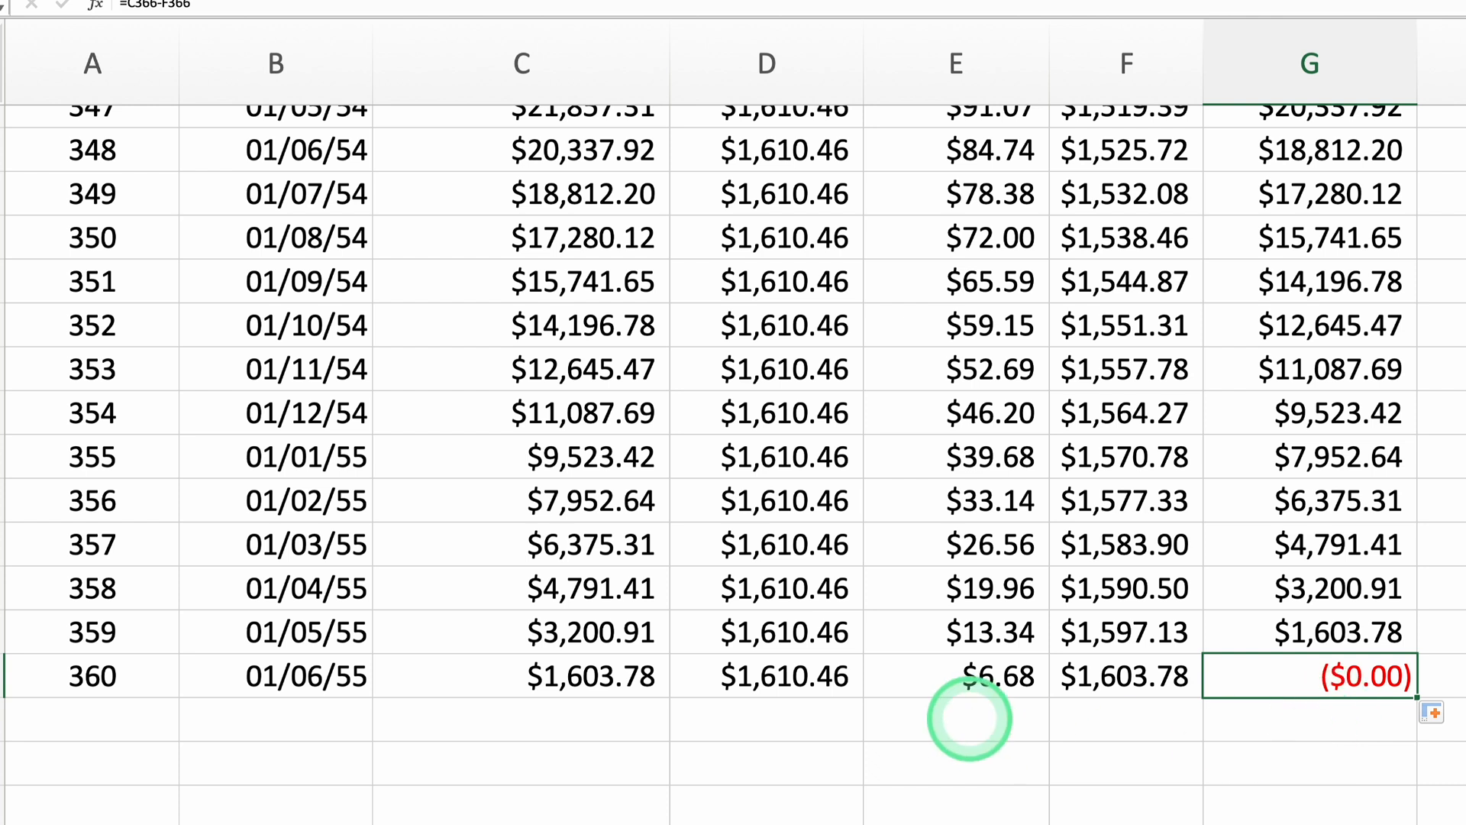
- Total the Payment column in D367 with a SUM formula covering the monthly payments up to D366
left_click(804, 715)
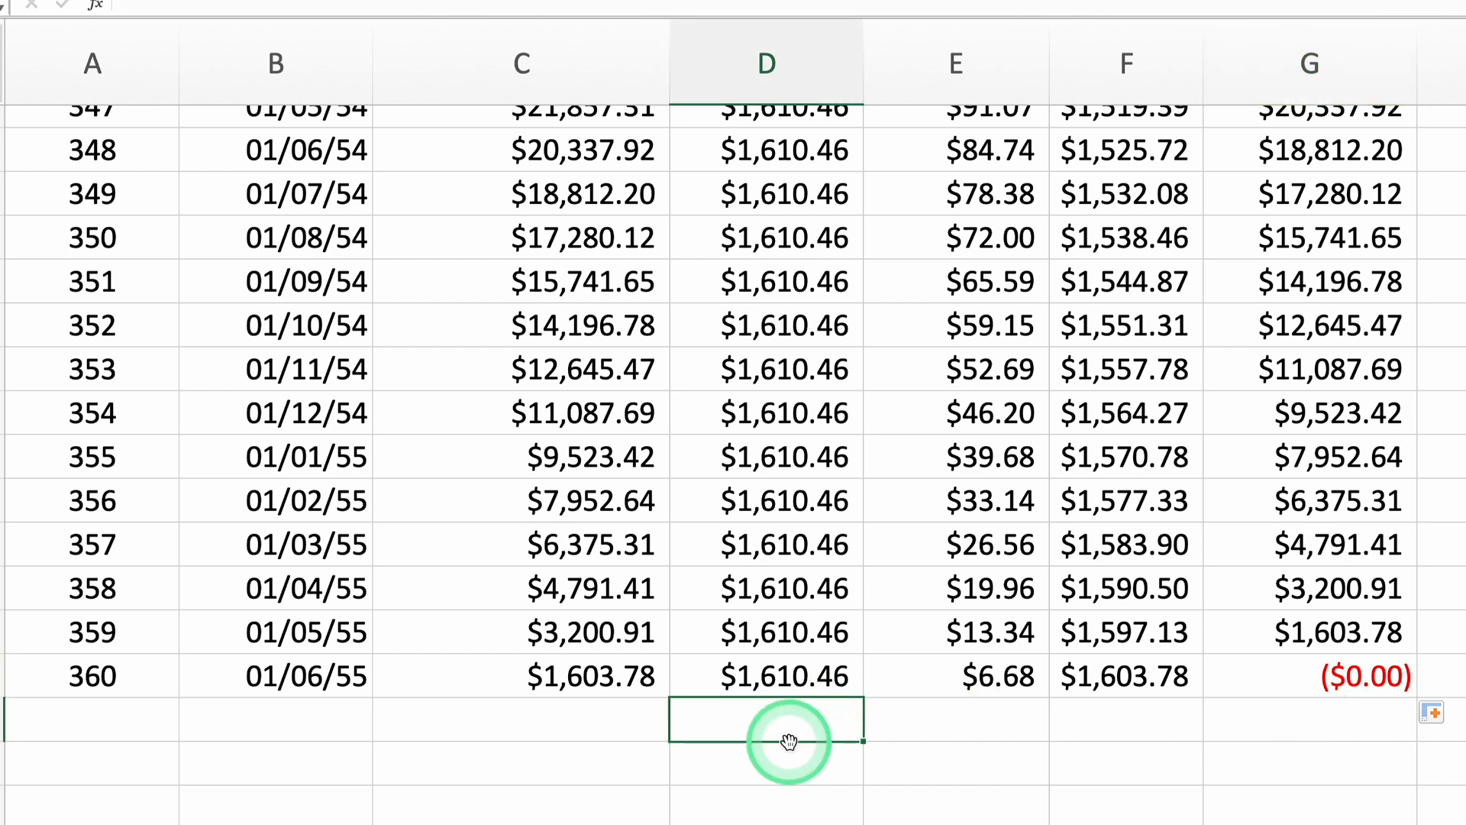
scroll(856, 821, "up", 1)
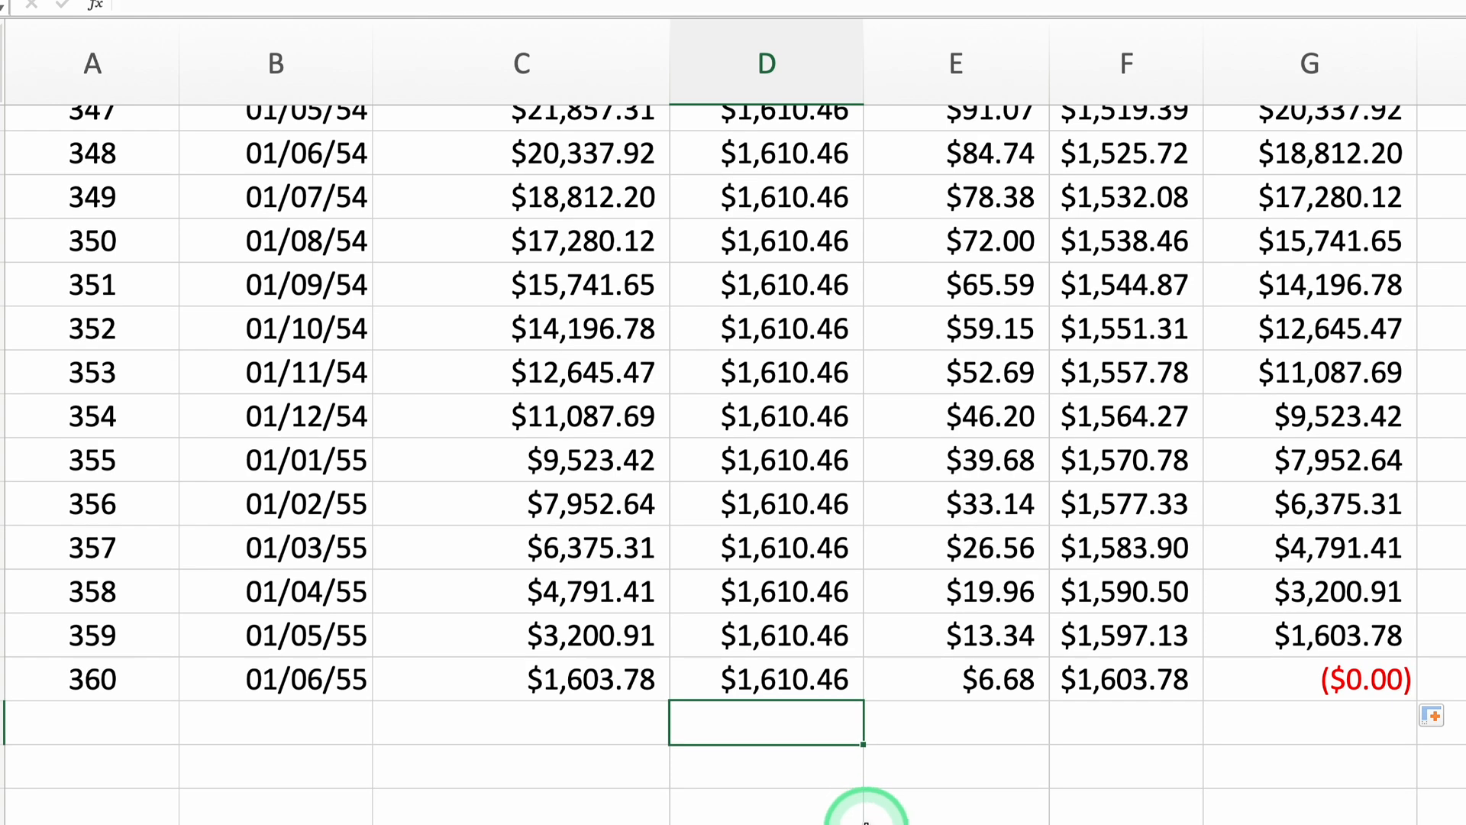
type("=sum")
key("Tab")
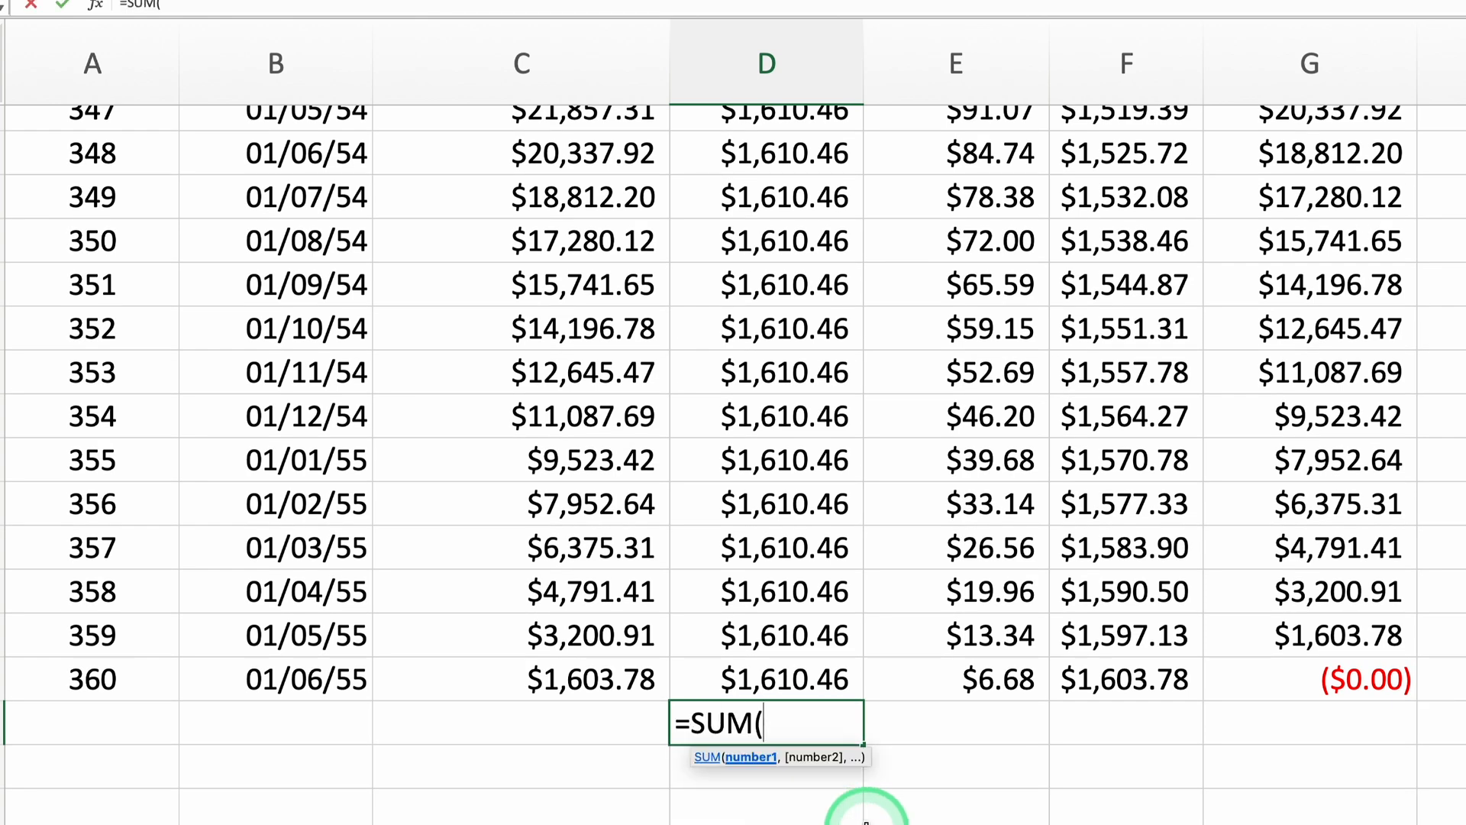
left_click(799, 686)
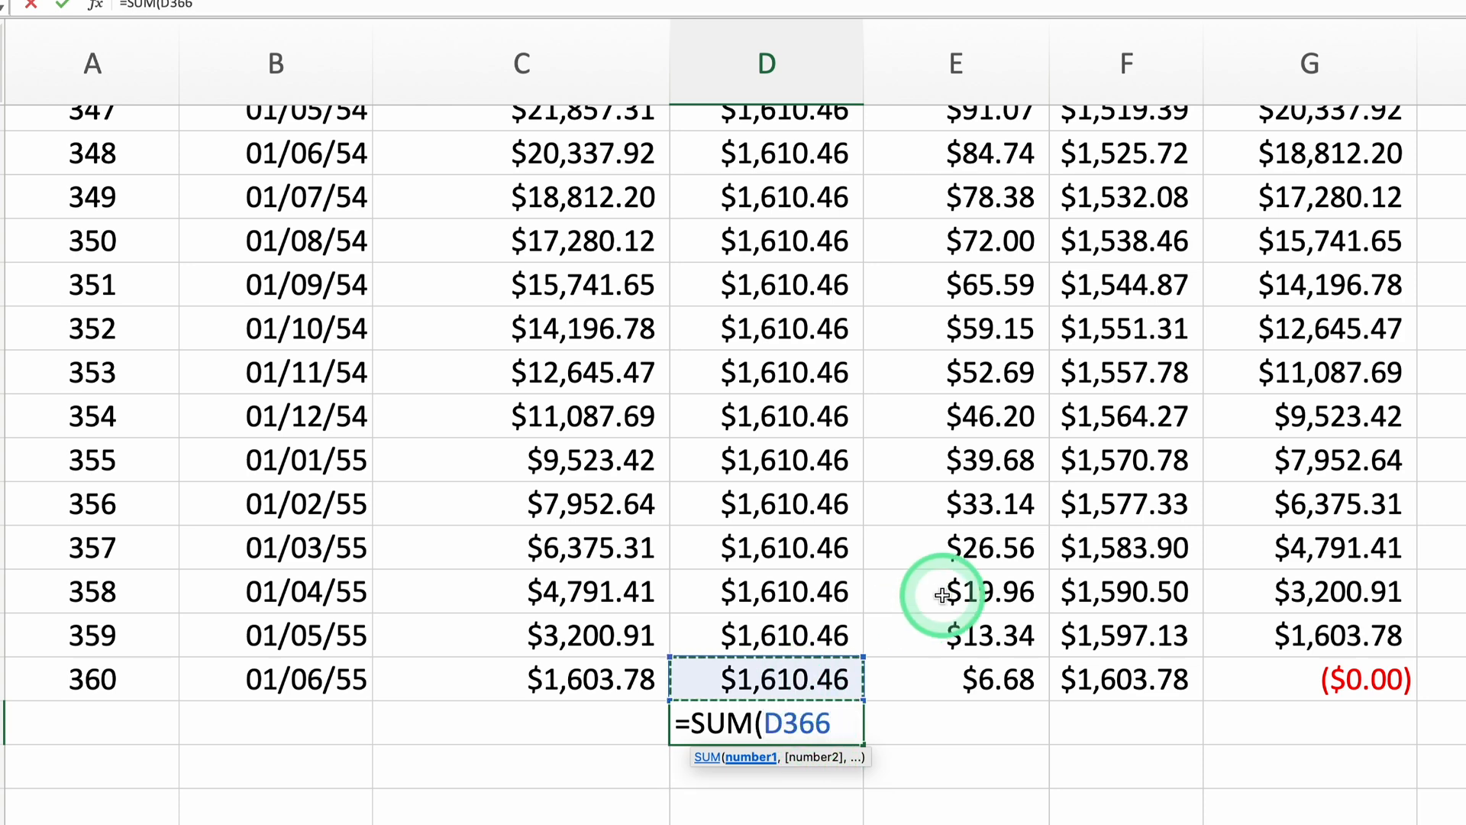
key("ctrl+shift+Up")
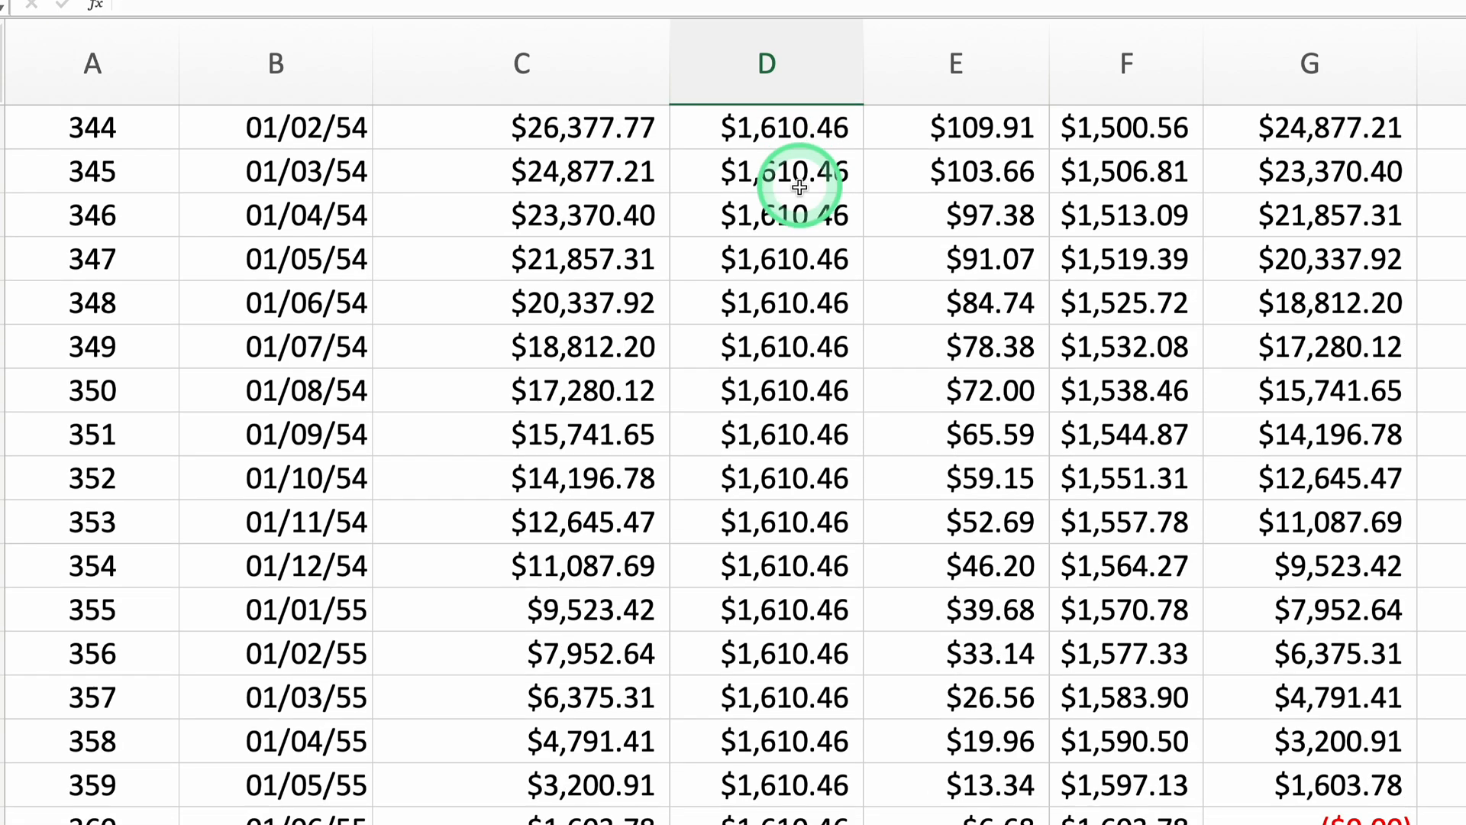
key("Return")
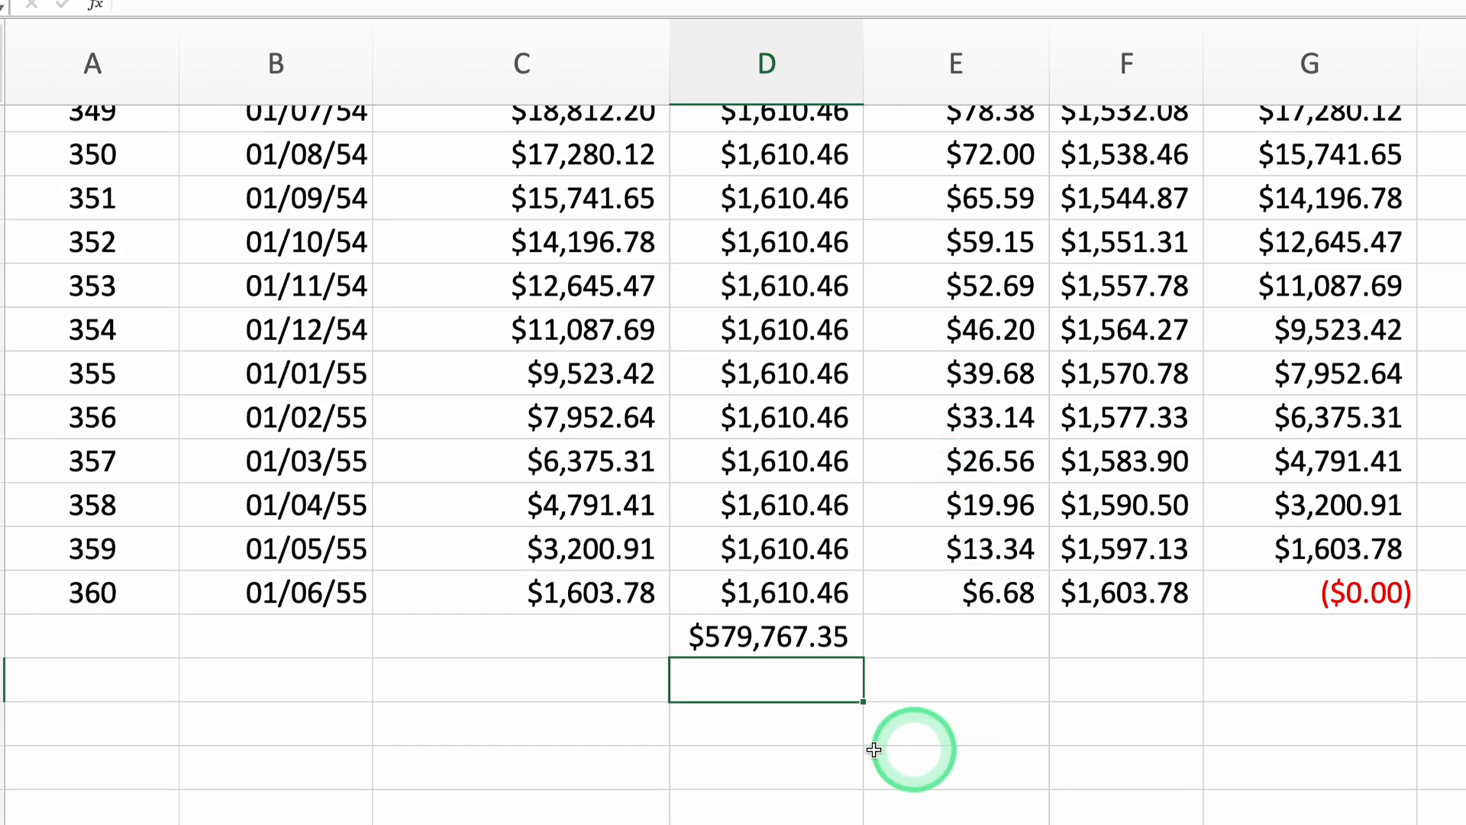
- Total the Interest column in E367 with a SUM of E7:E366, leaving the header cell out of the range
scroll(809, 679, "down", 1)
left_click(982, 637)
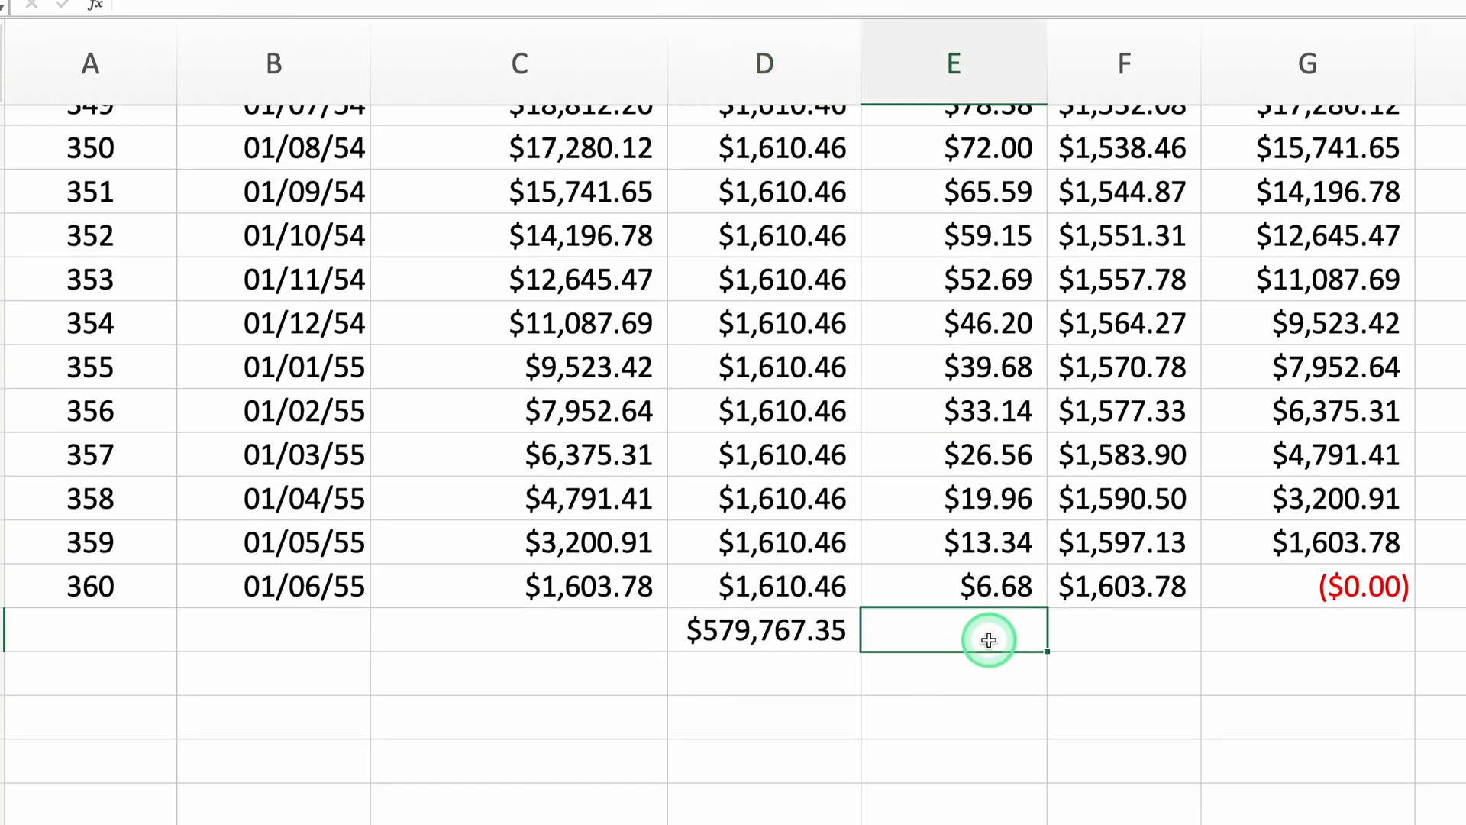
type("=sum")
key("Tab")
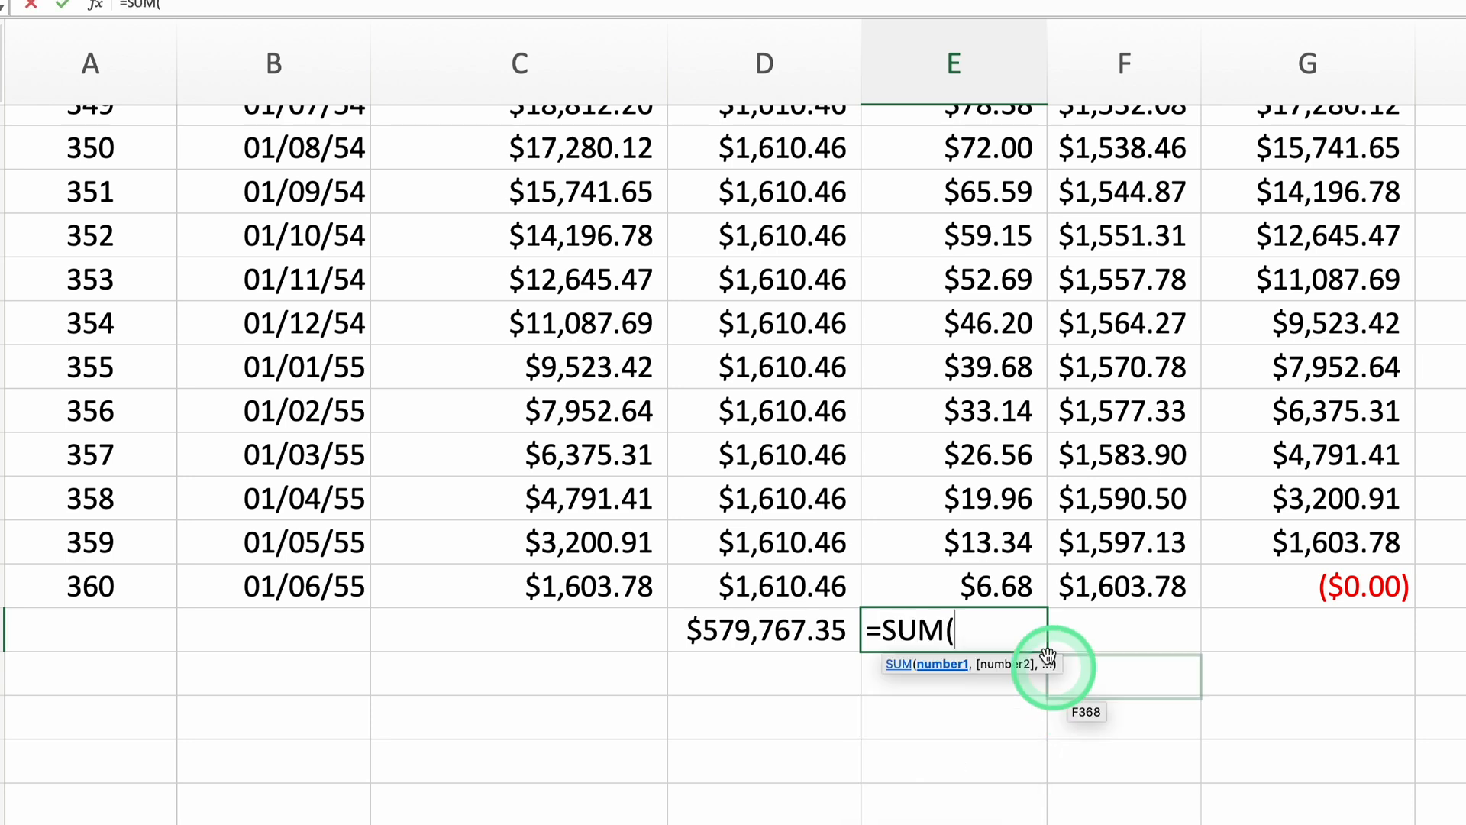
left_click(1002, 585)
key("shift+super+Up")
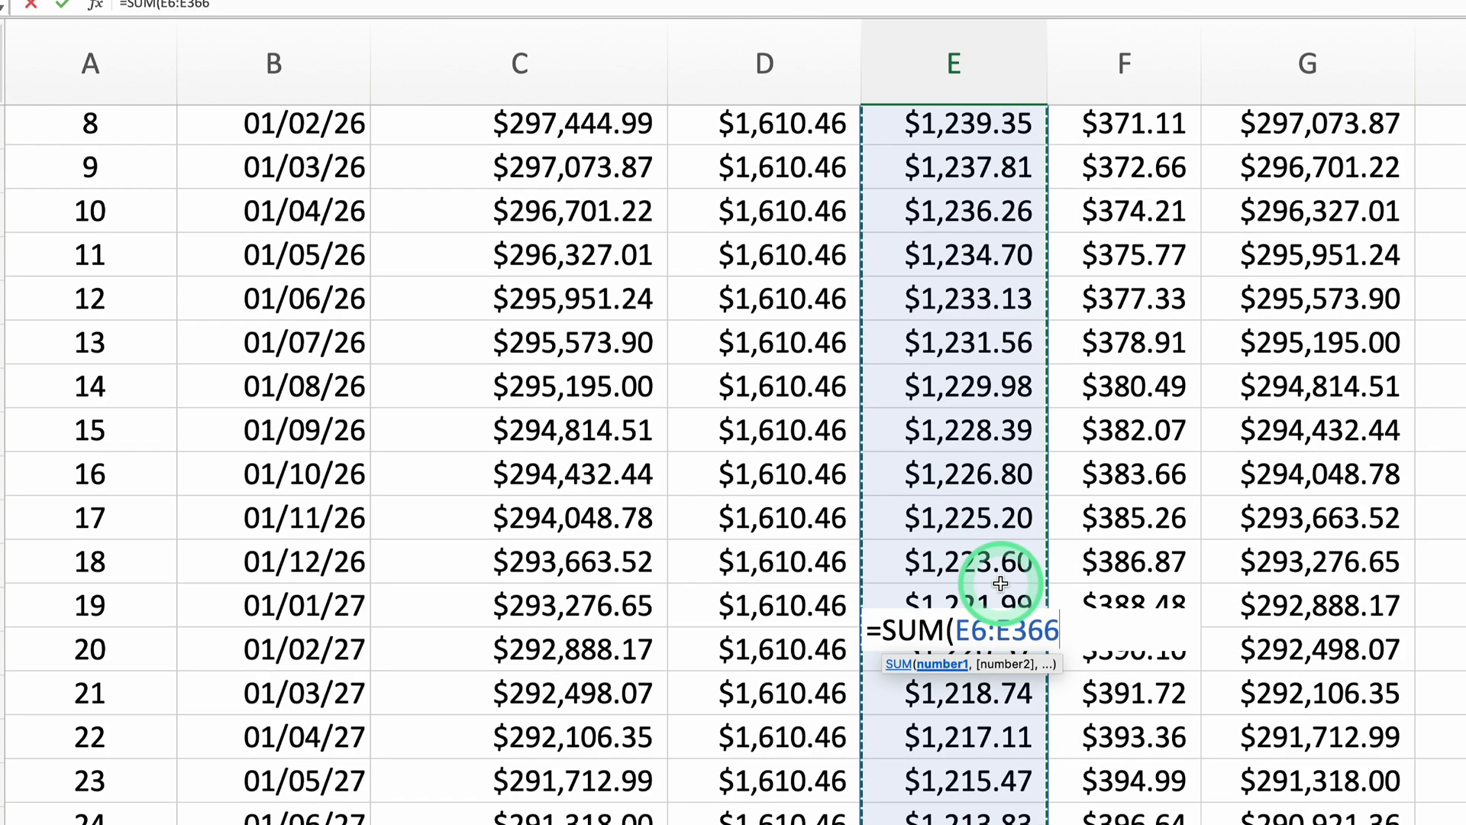
left_click(1001, 159, "shift")
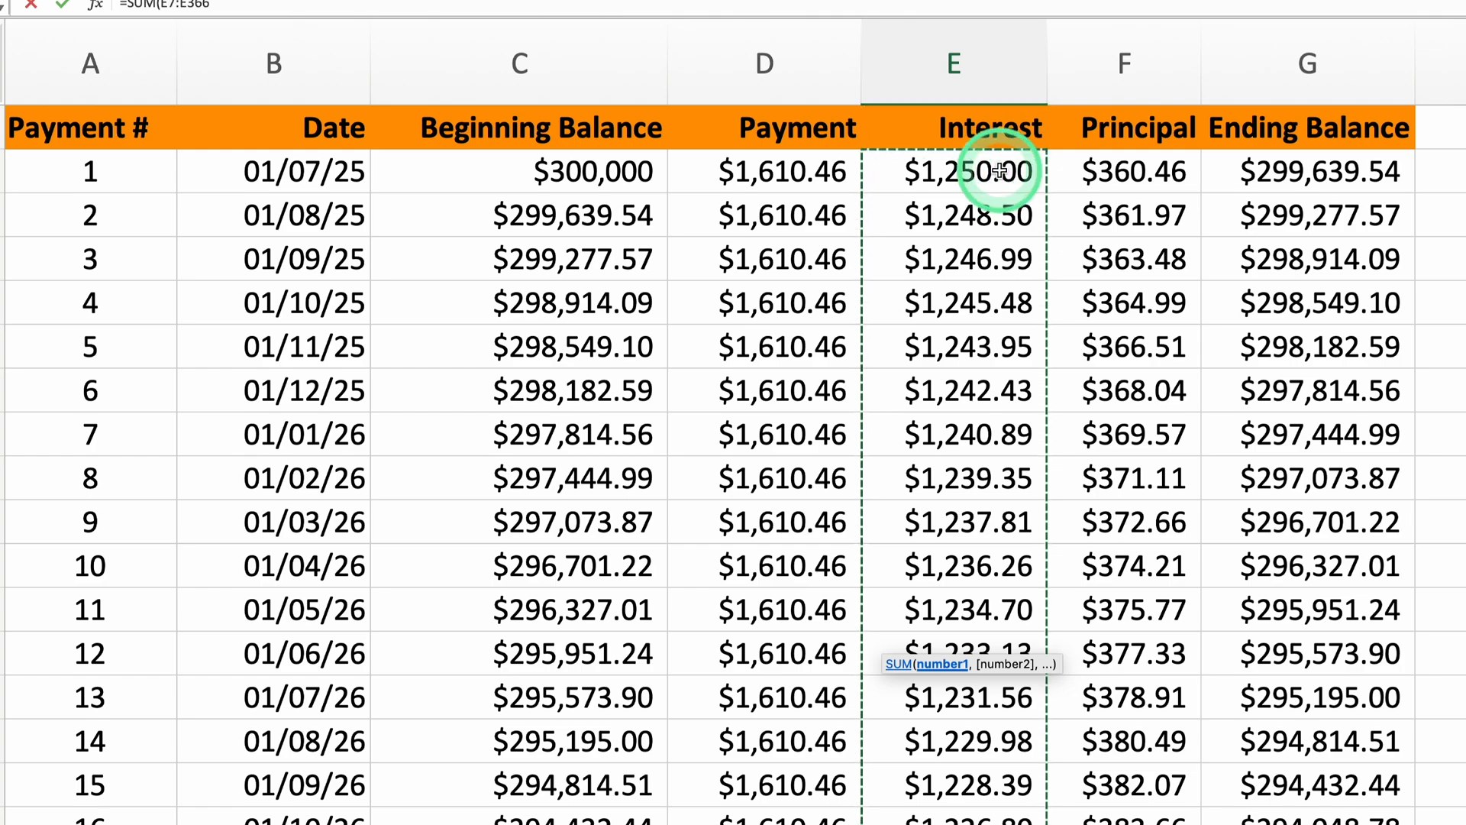
key("Return")
- Total the Principal column in F367 as well and fit the width of column F to its contents
scroll(1078, 580, "down", 1)
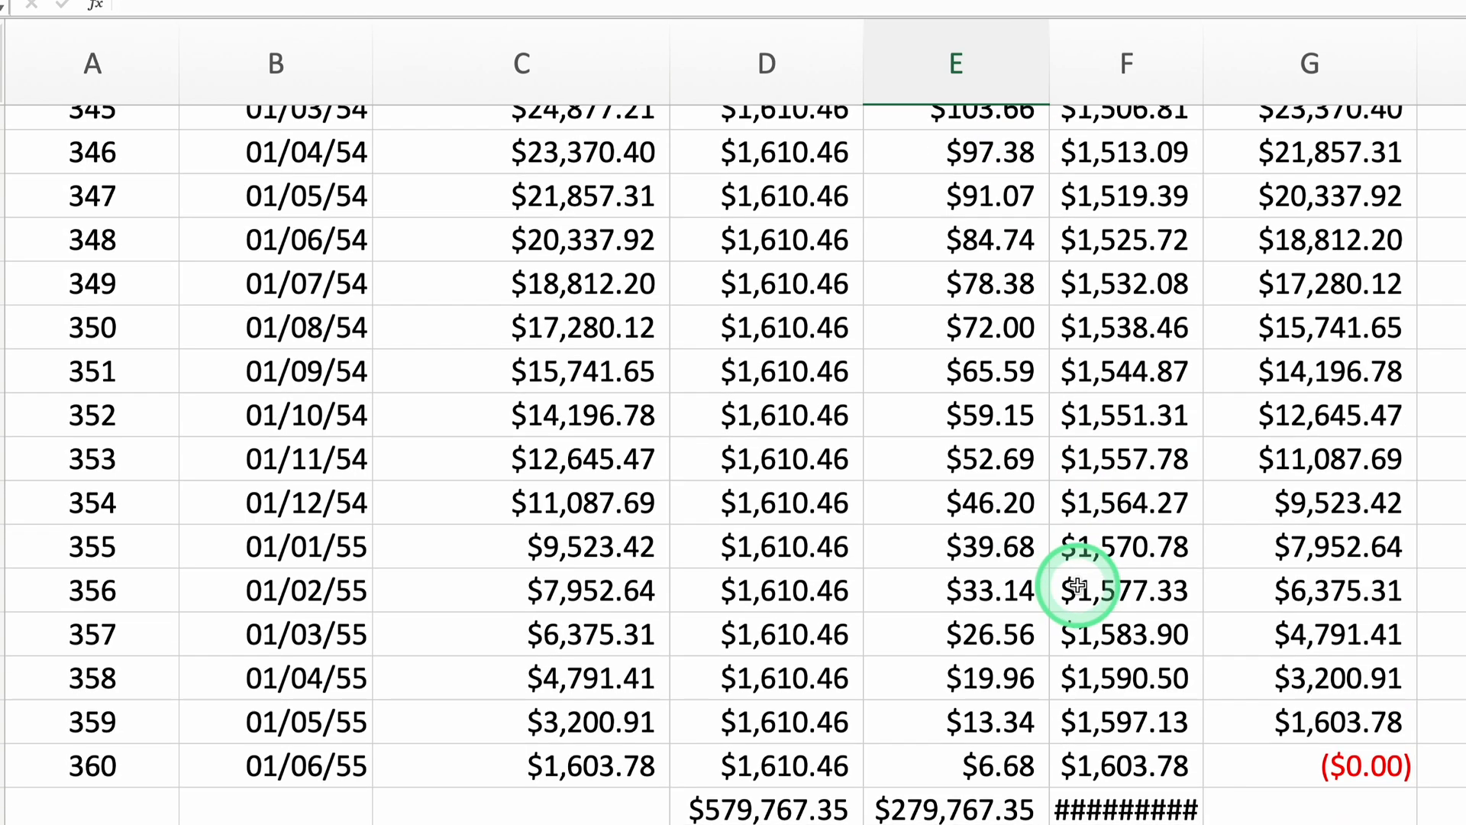
double_click(1202, 62)
- Test the schedule with other loan inputs by setting the Term to 20 and the Annual Rate to 8%
left_click(1130, 236)
scroll(1129, 236, "up", 20)
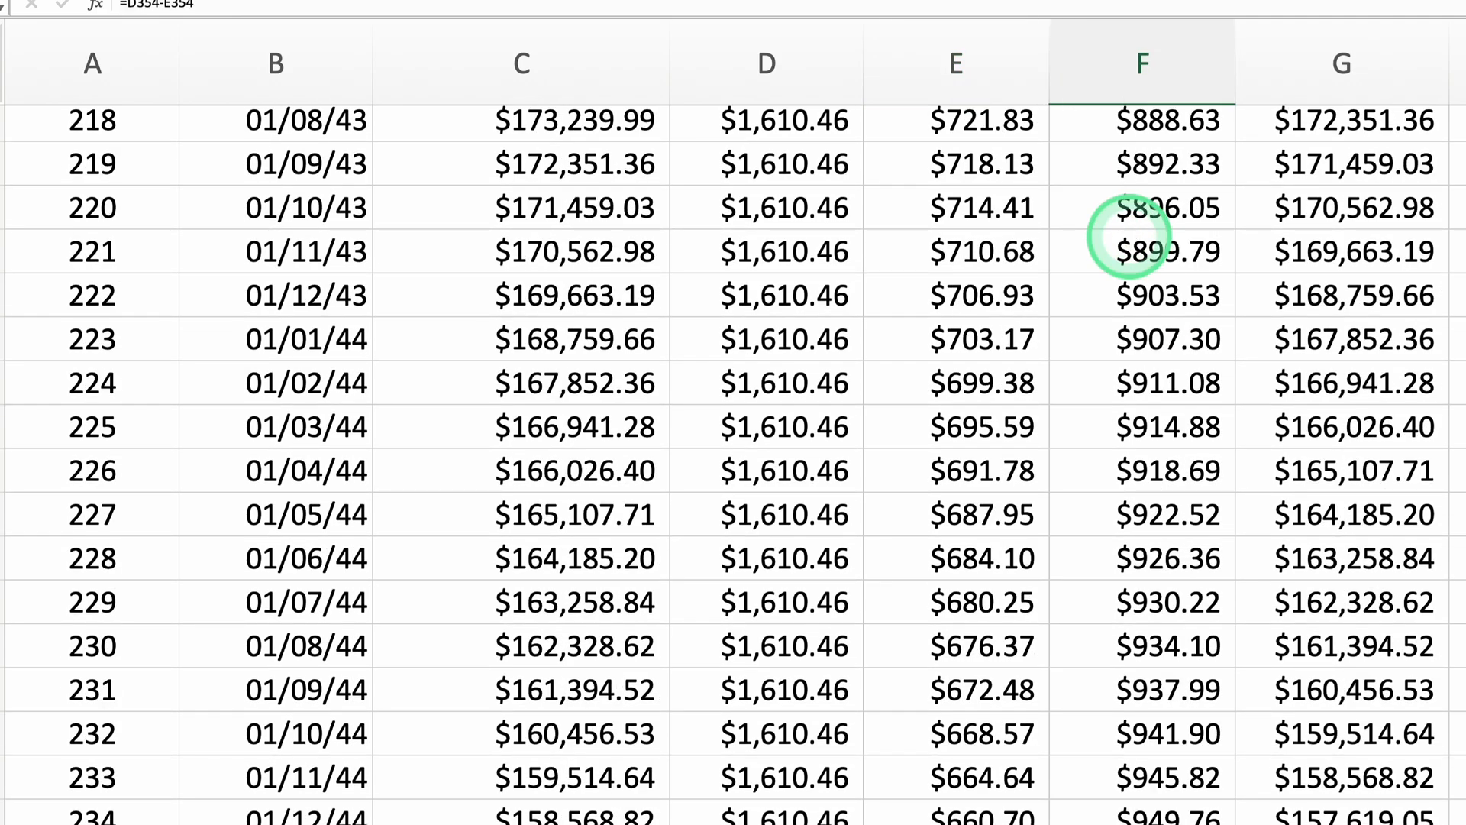
left_click(1129, 236)
key("ctrl+shift+Up")
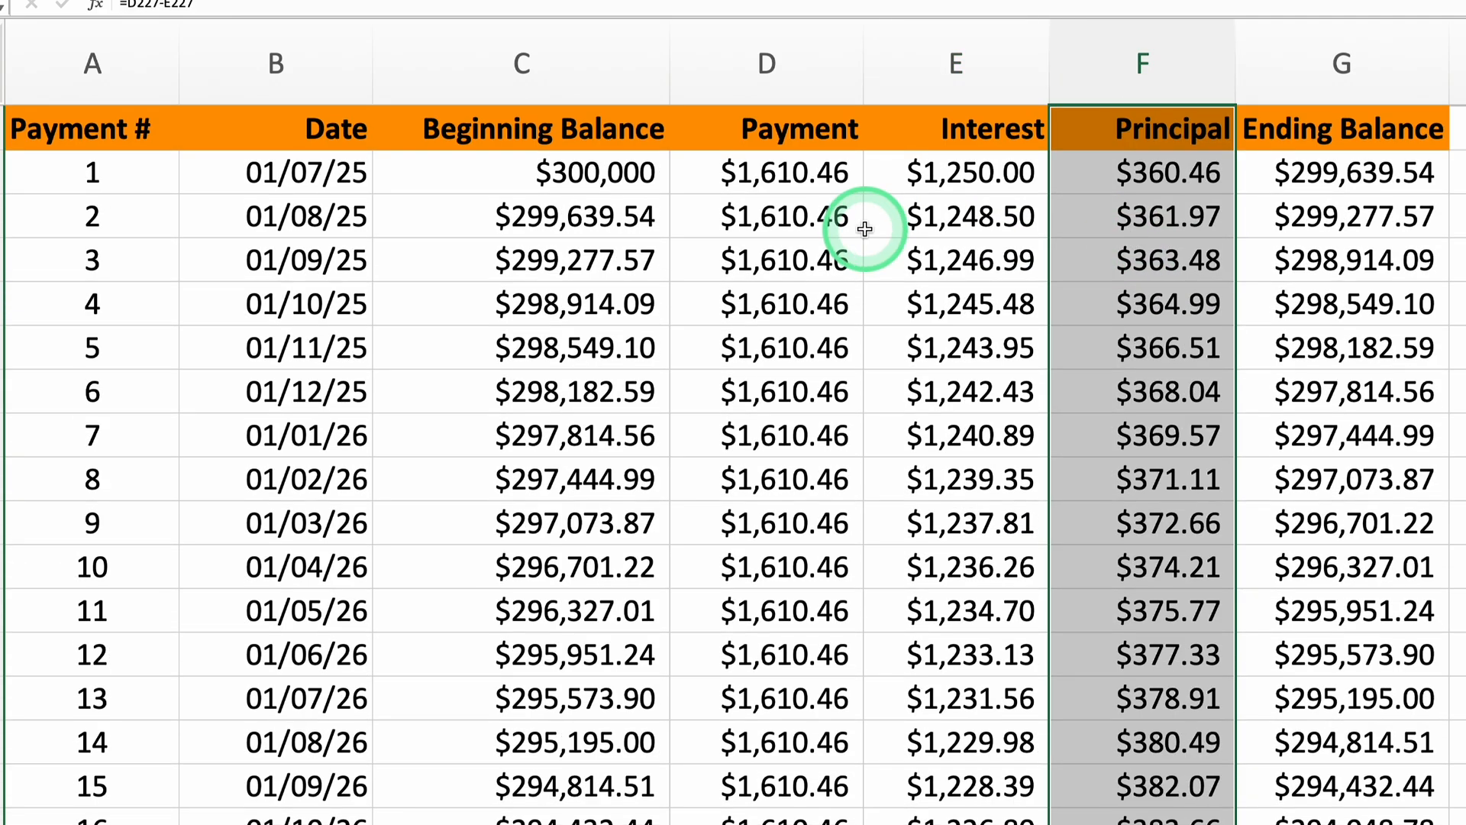
scroll(864, 229, "up", 5)
scroll(864, 230, "down", 5)
left_click(832, 264)
scroll(832, 267, "up", 5)
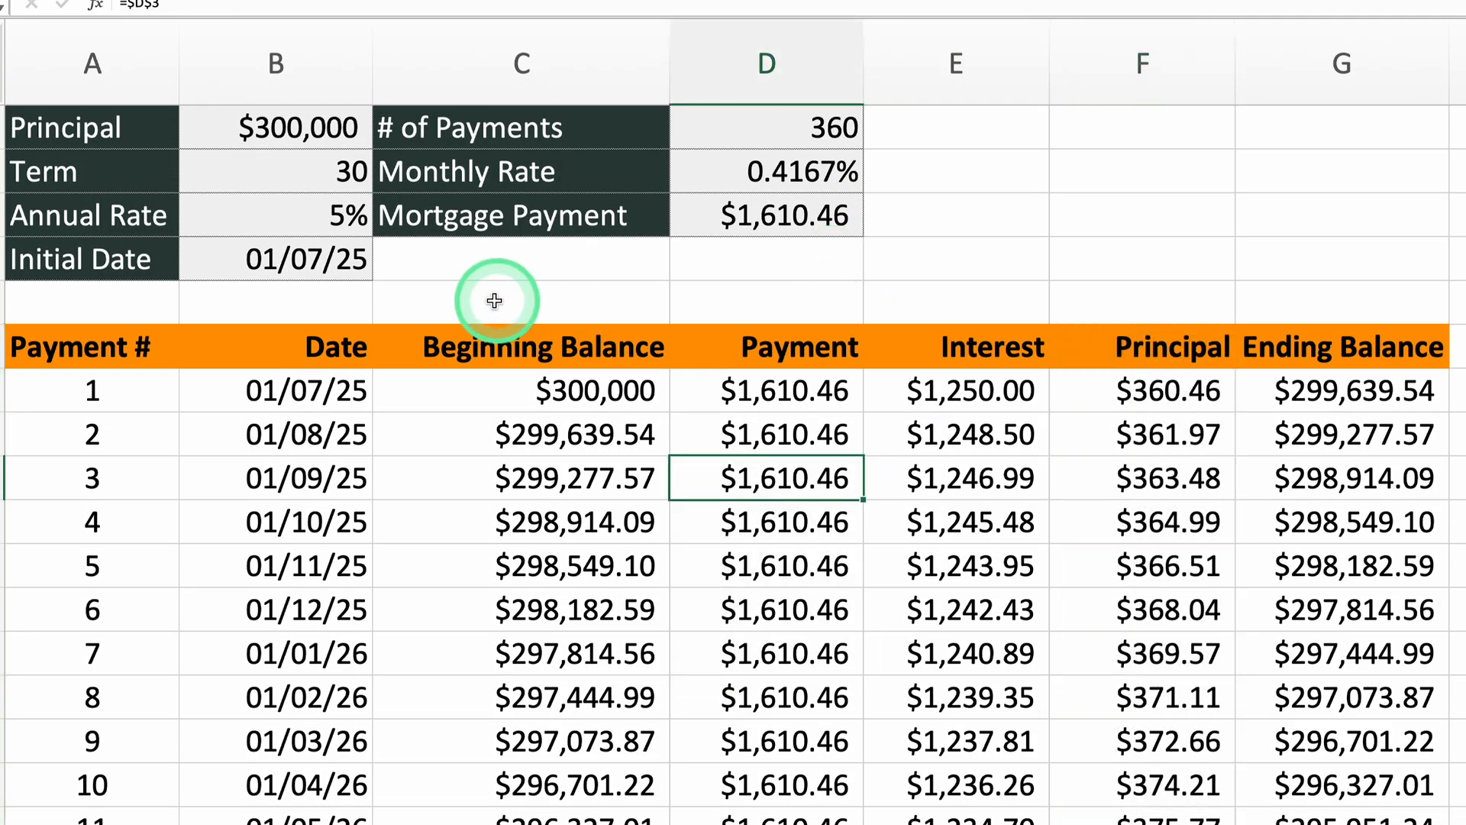
left_click(299, 168)
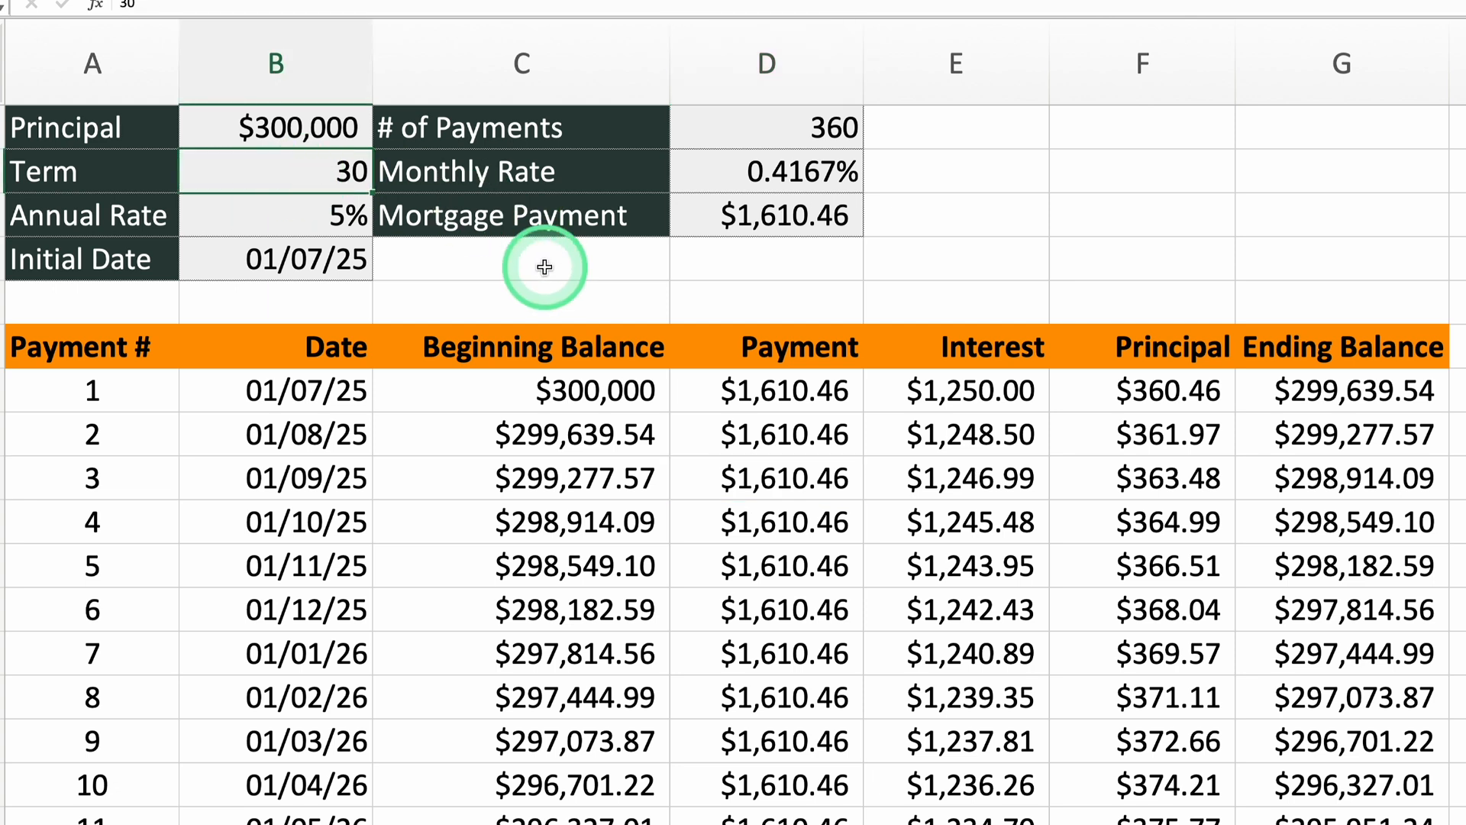
key("Return")
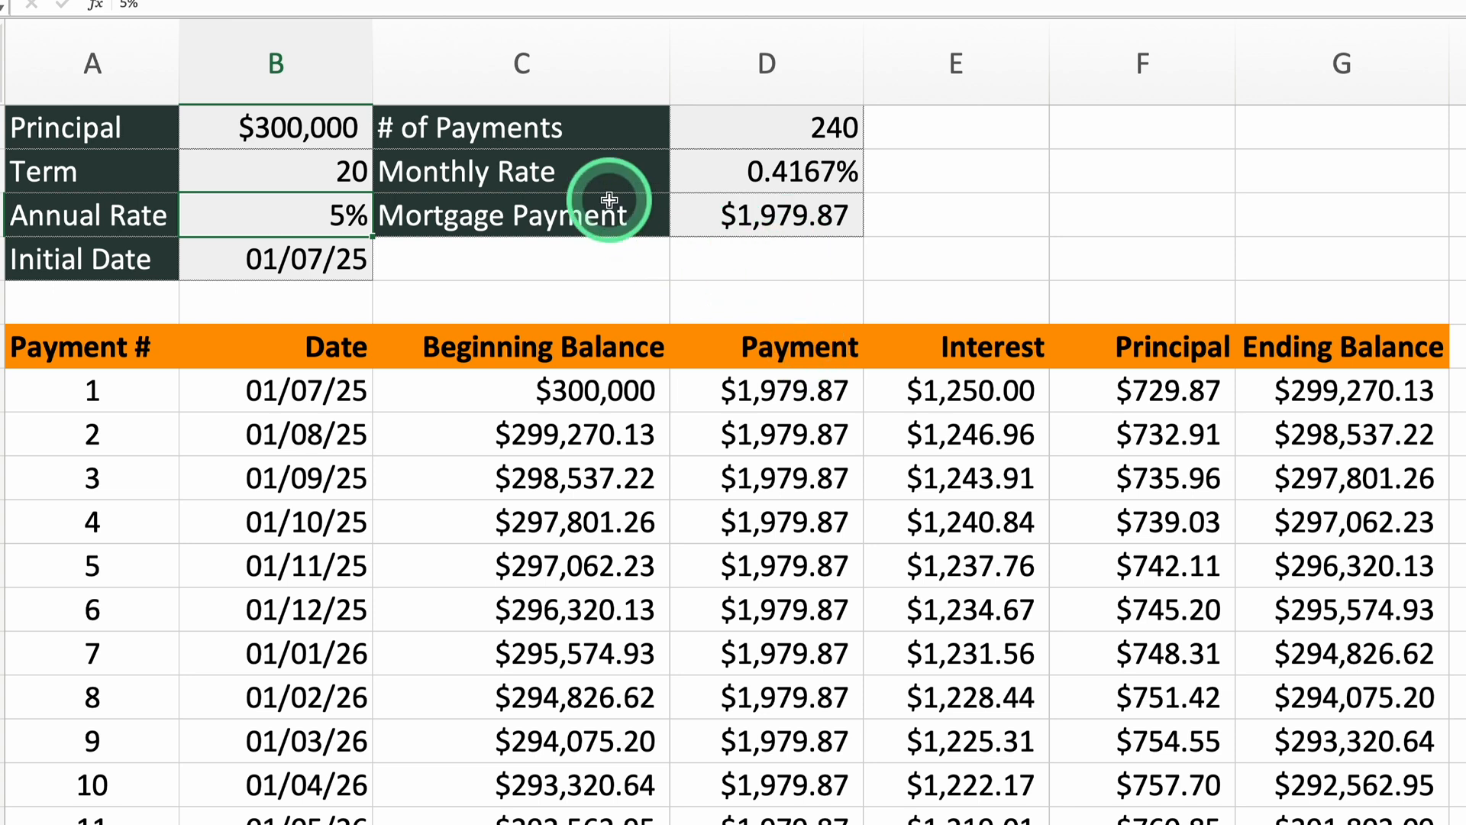
type("8")
key("Return")
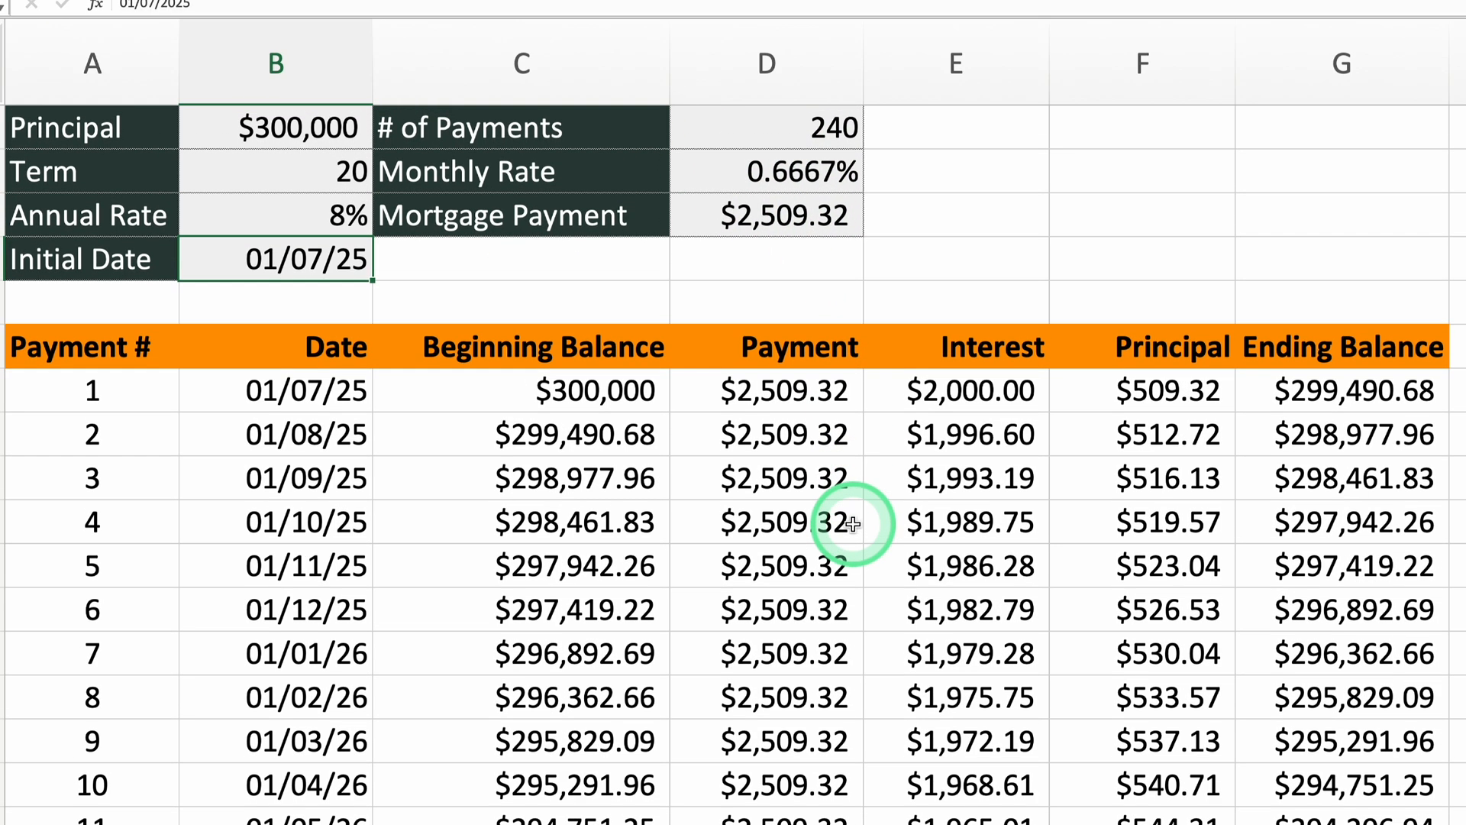
- Undo the test changes to the annual rate and the loan term
key("ctrl+z")
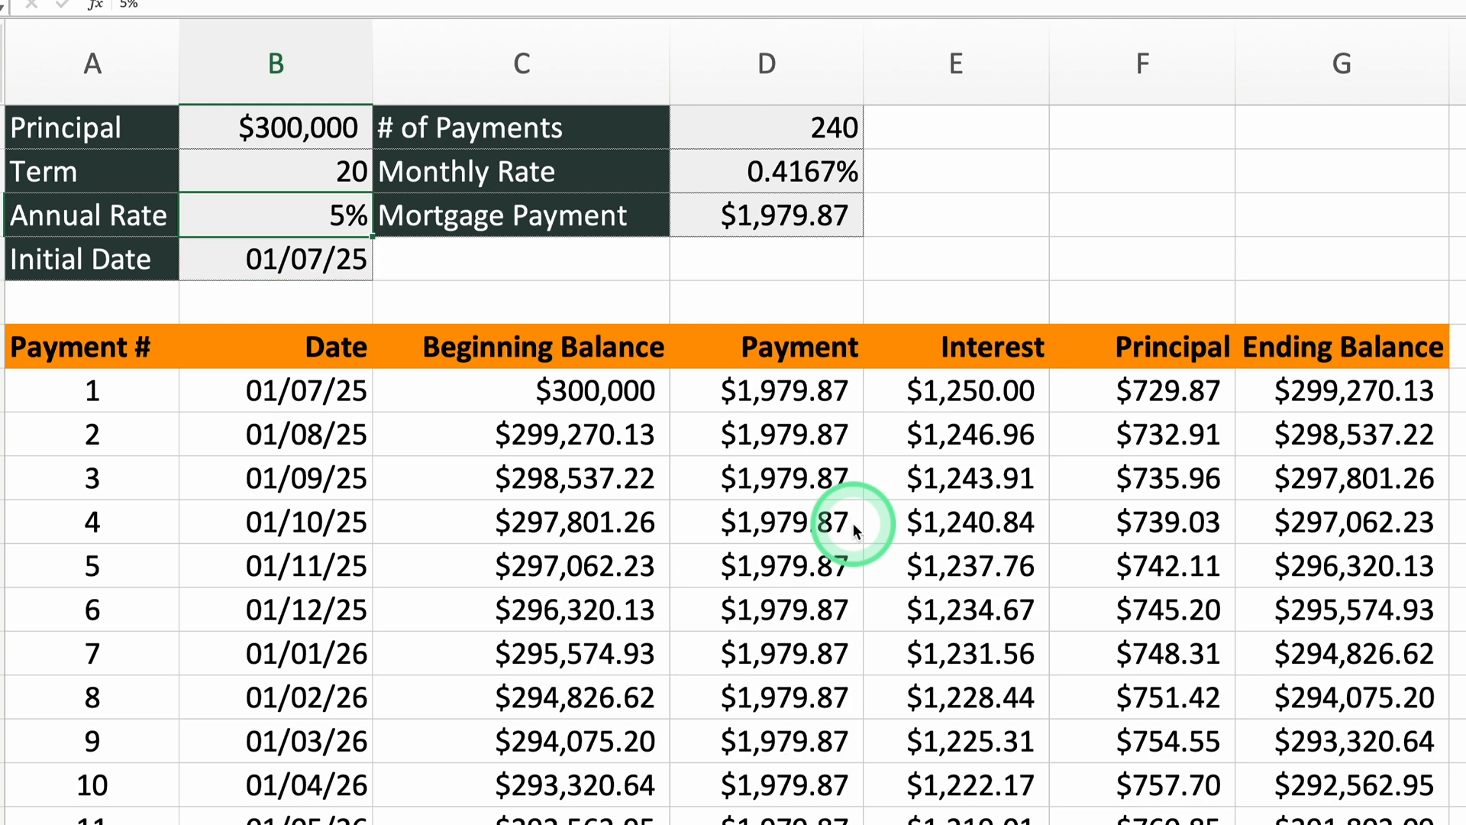
key("ctrl+z")
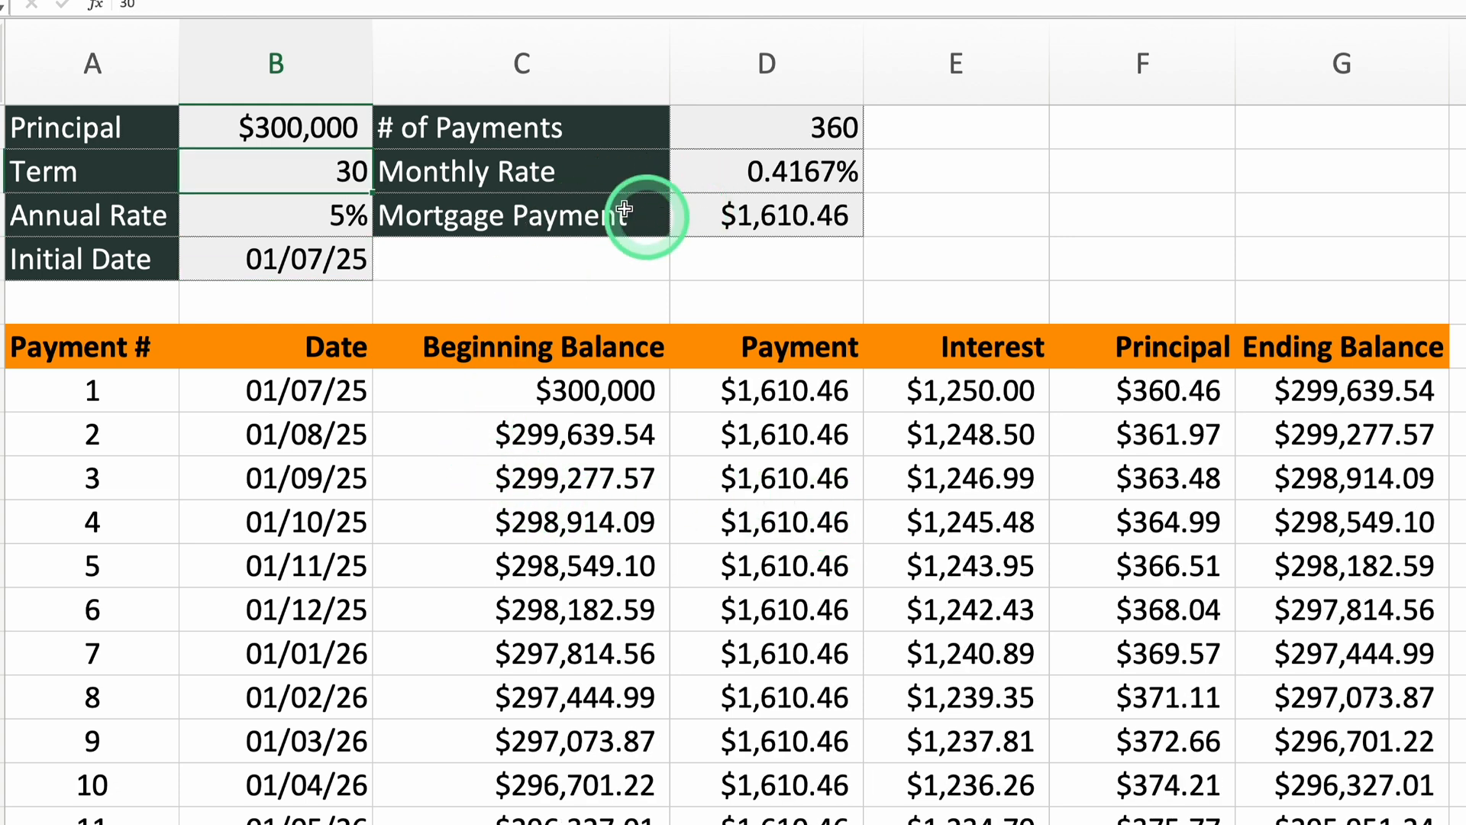